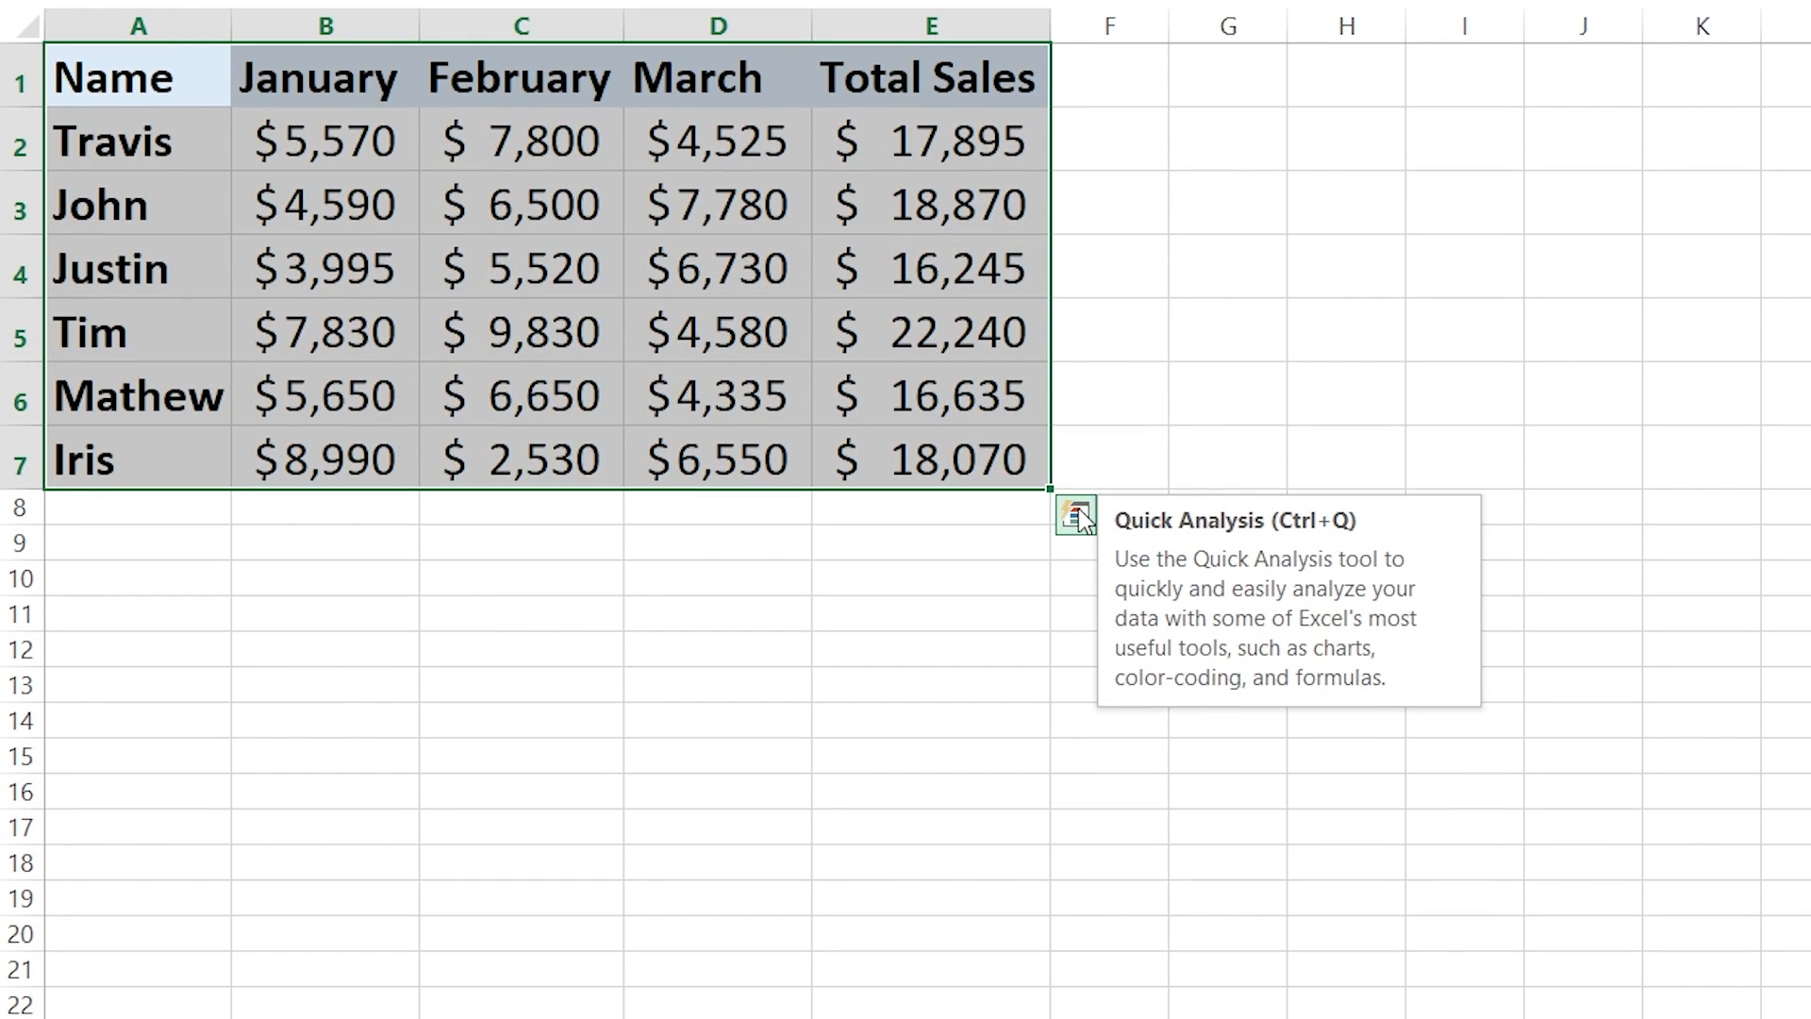
# - Open Quick Analysis for the sales table A1:E7 and review its formatting, chart, totals, table and sparkline options
pyautogui.click(1078, 516)
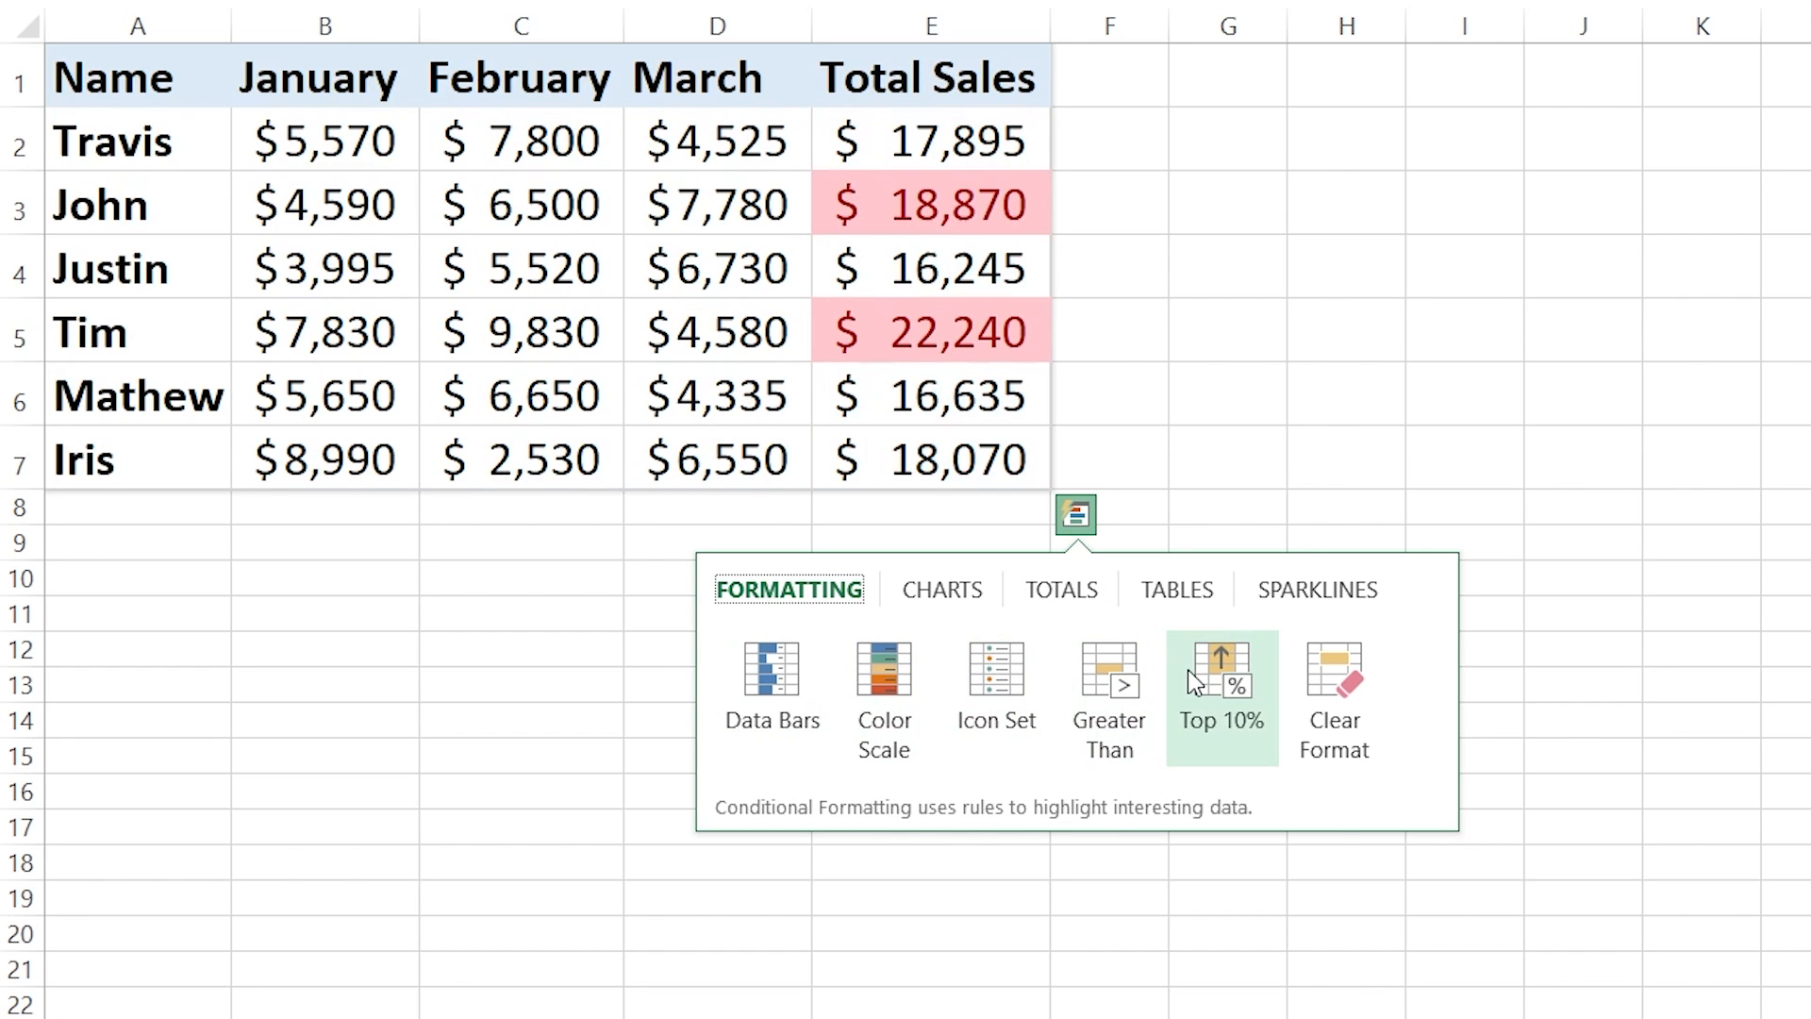
pyautogui.click(941, 609)
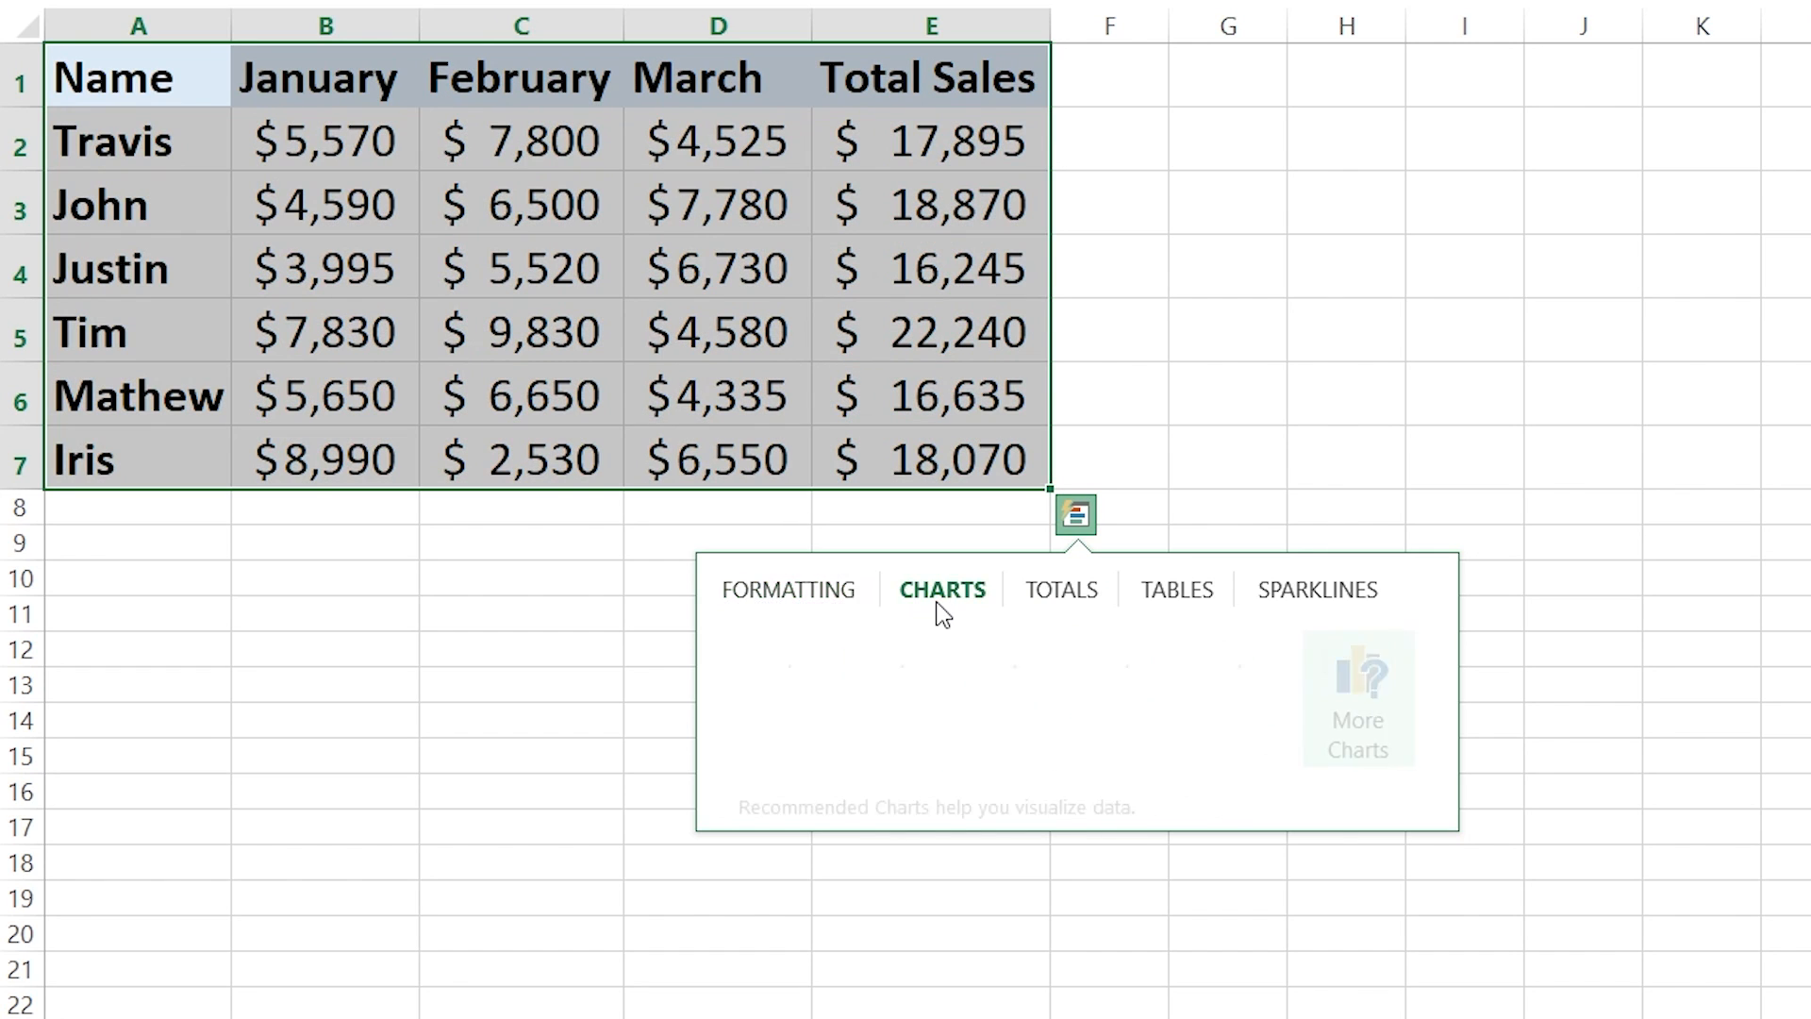
pyautogui.click(1062, 596)
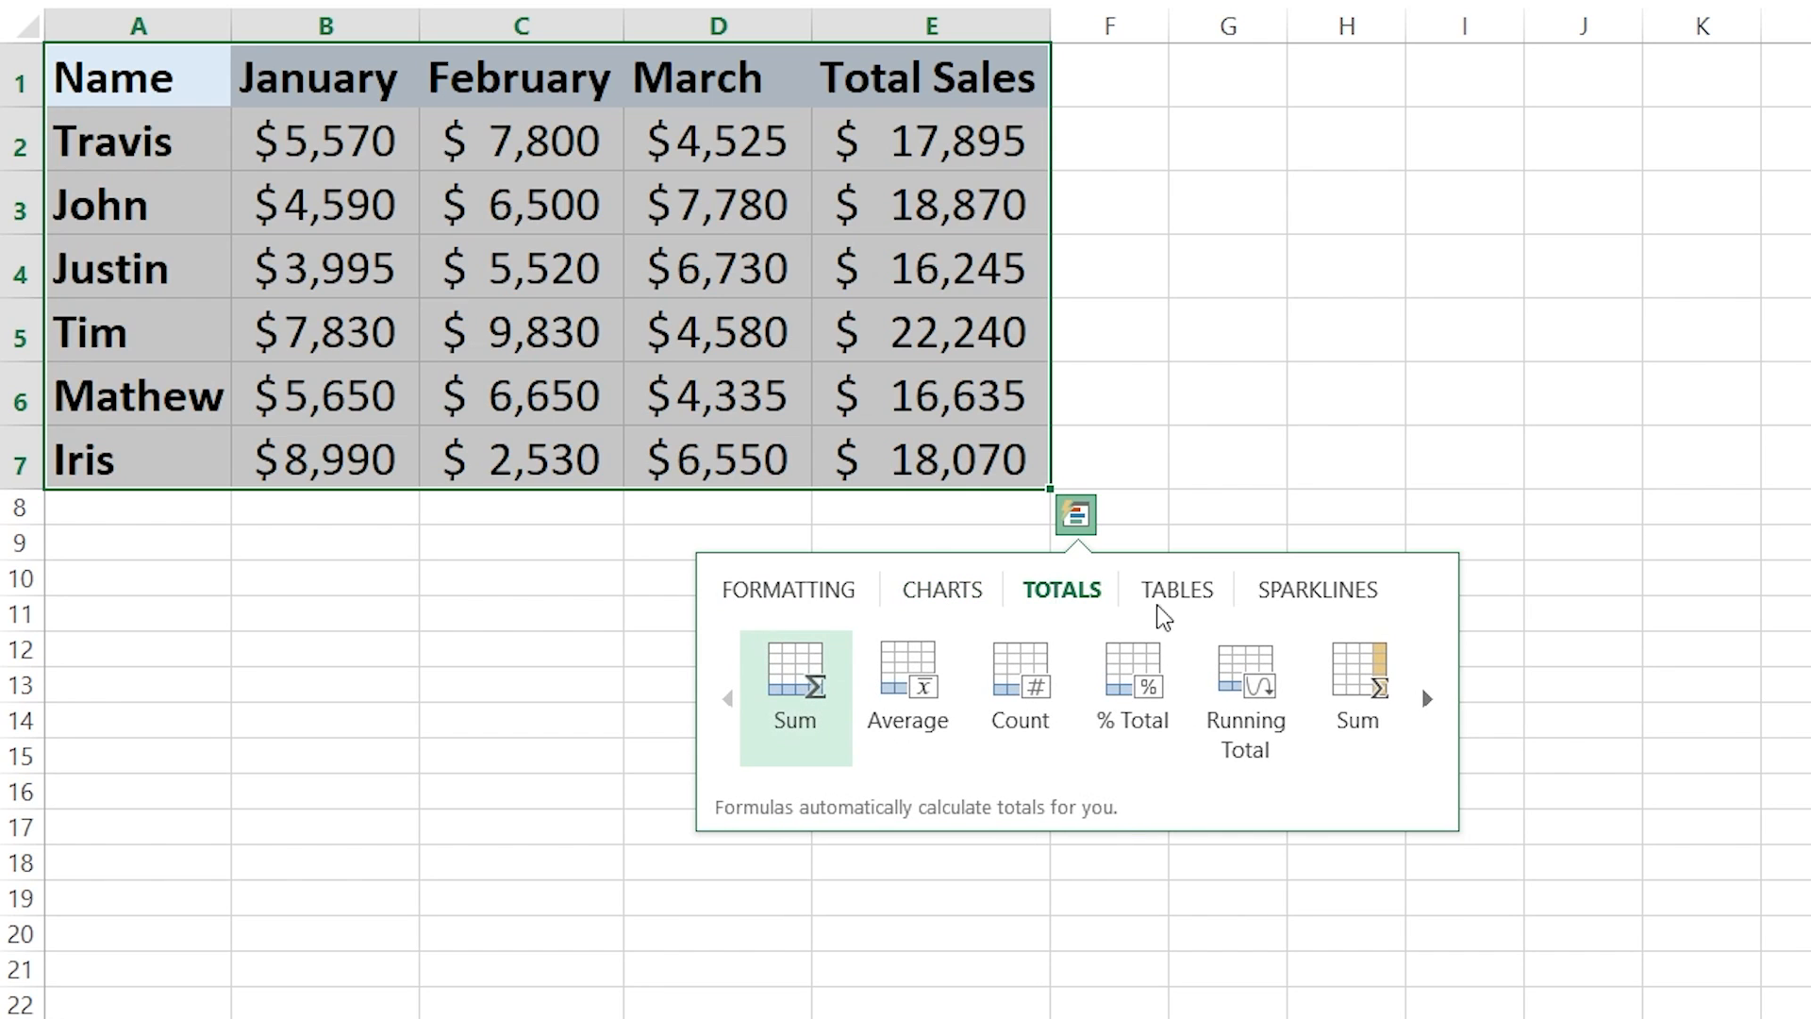
pyautogui.click(1199, 603)
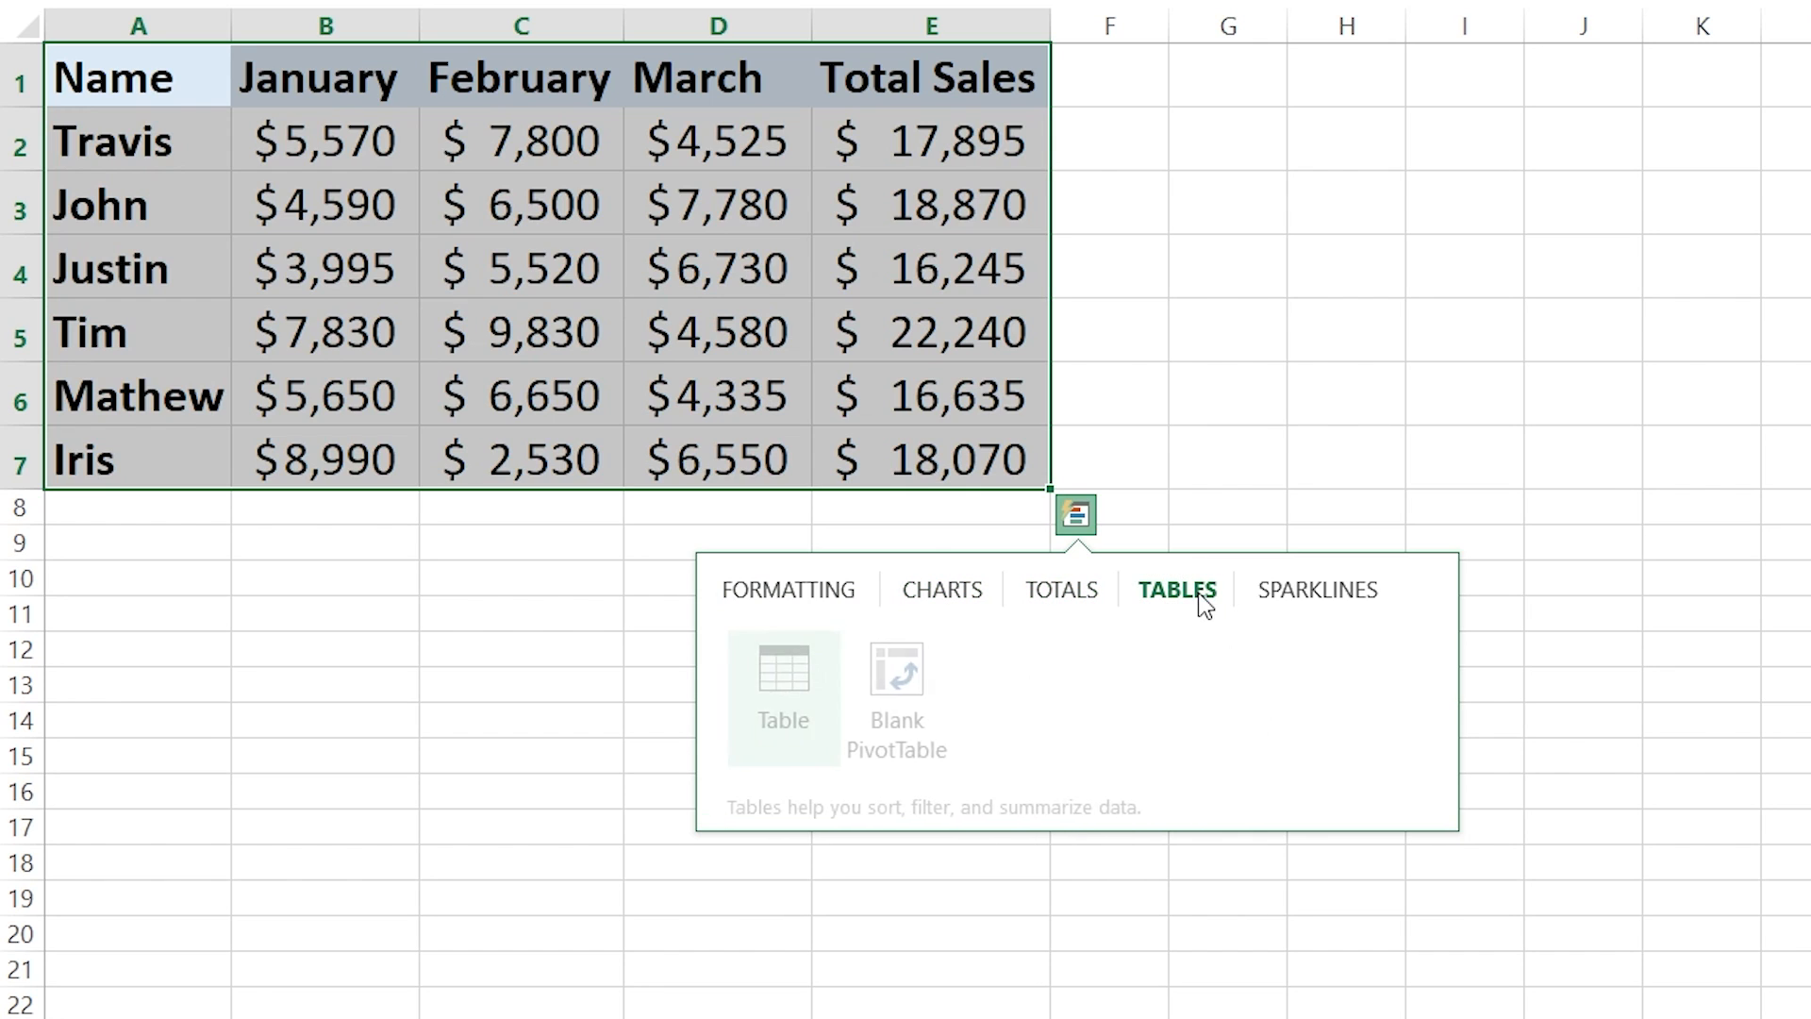
pyautogui.click(1296, 604)
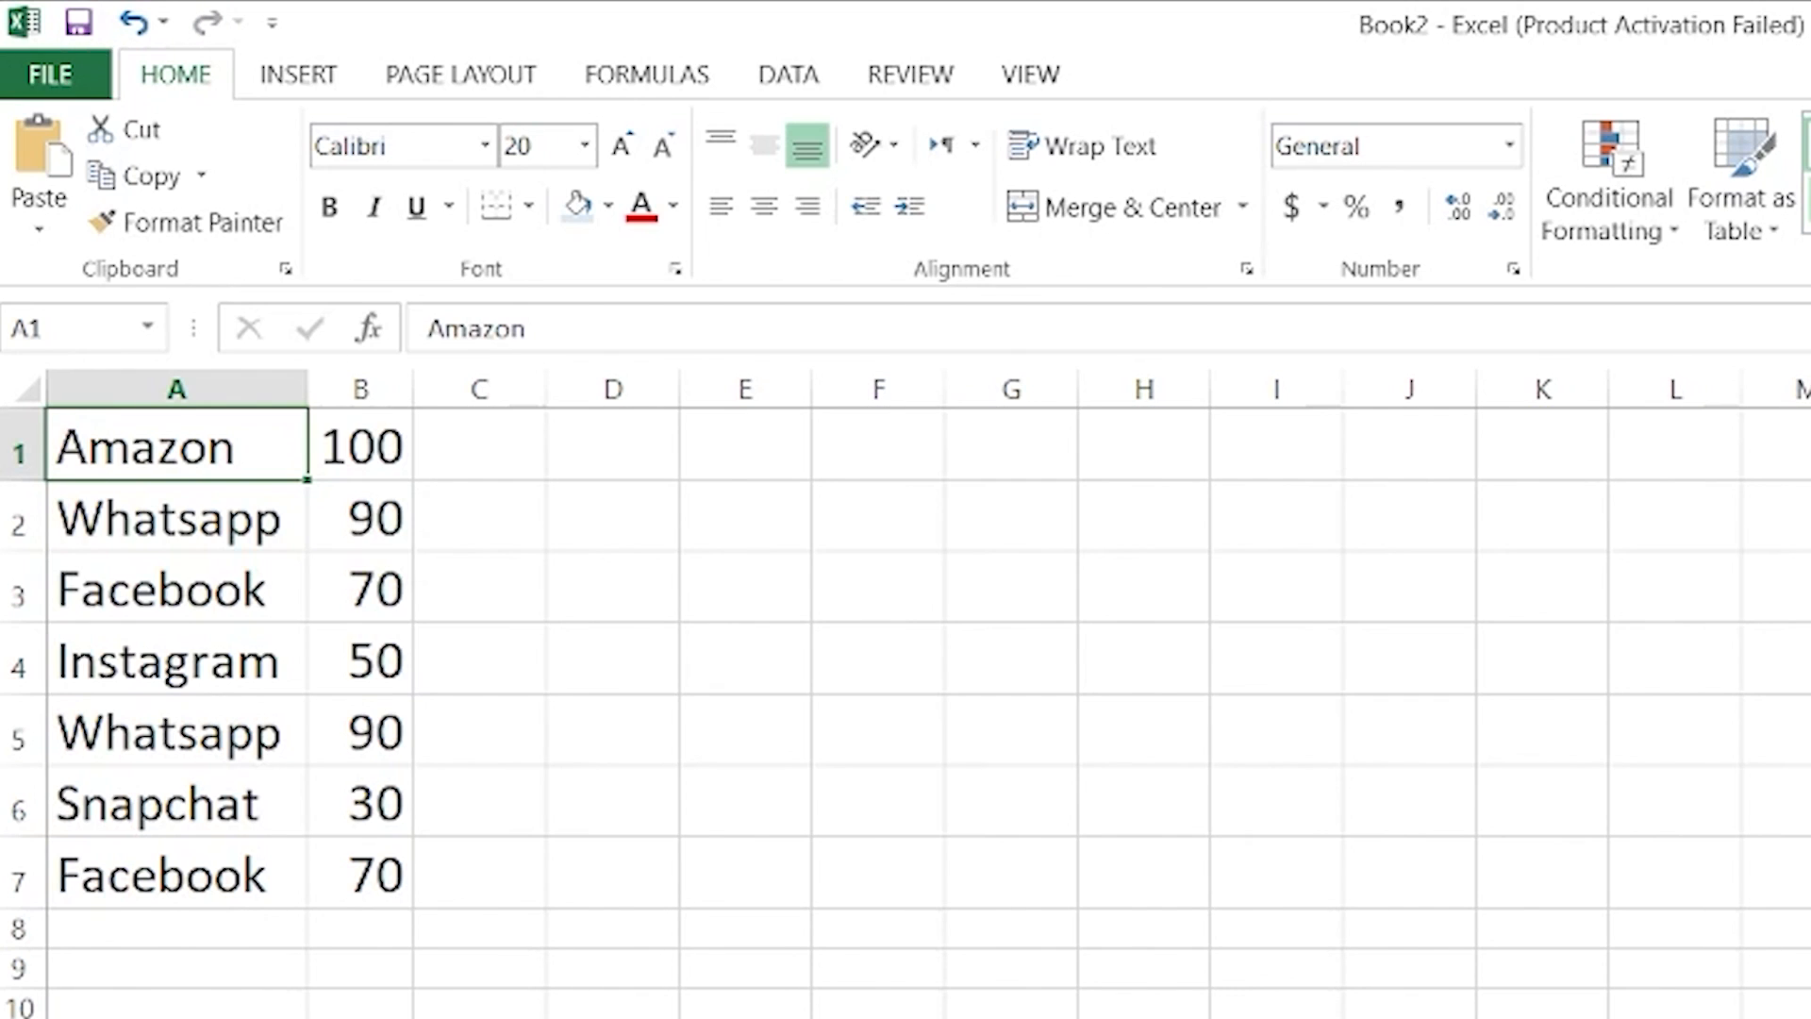
# - Go through the app names and values in A1:B7 and examine which rows are repeated
pyautogui.press('Down')
pyautogui.press('Down')
pyautogui.press('Up')
pyautogui.hotkey('shift', 'Right')
pyautogui.press('Down')
pyautogui.press('Down')
pyautogui.press('Down')
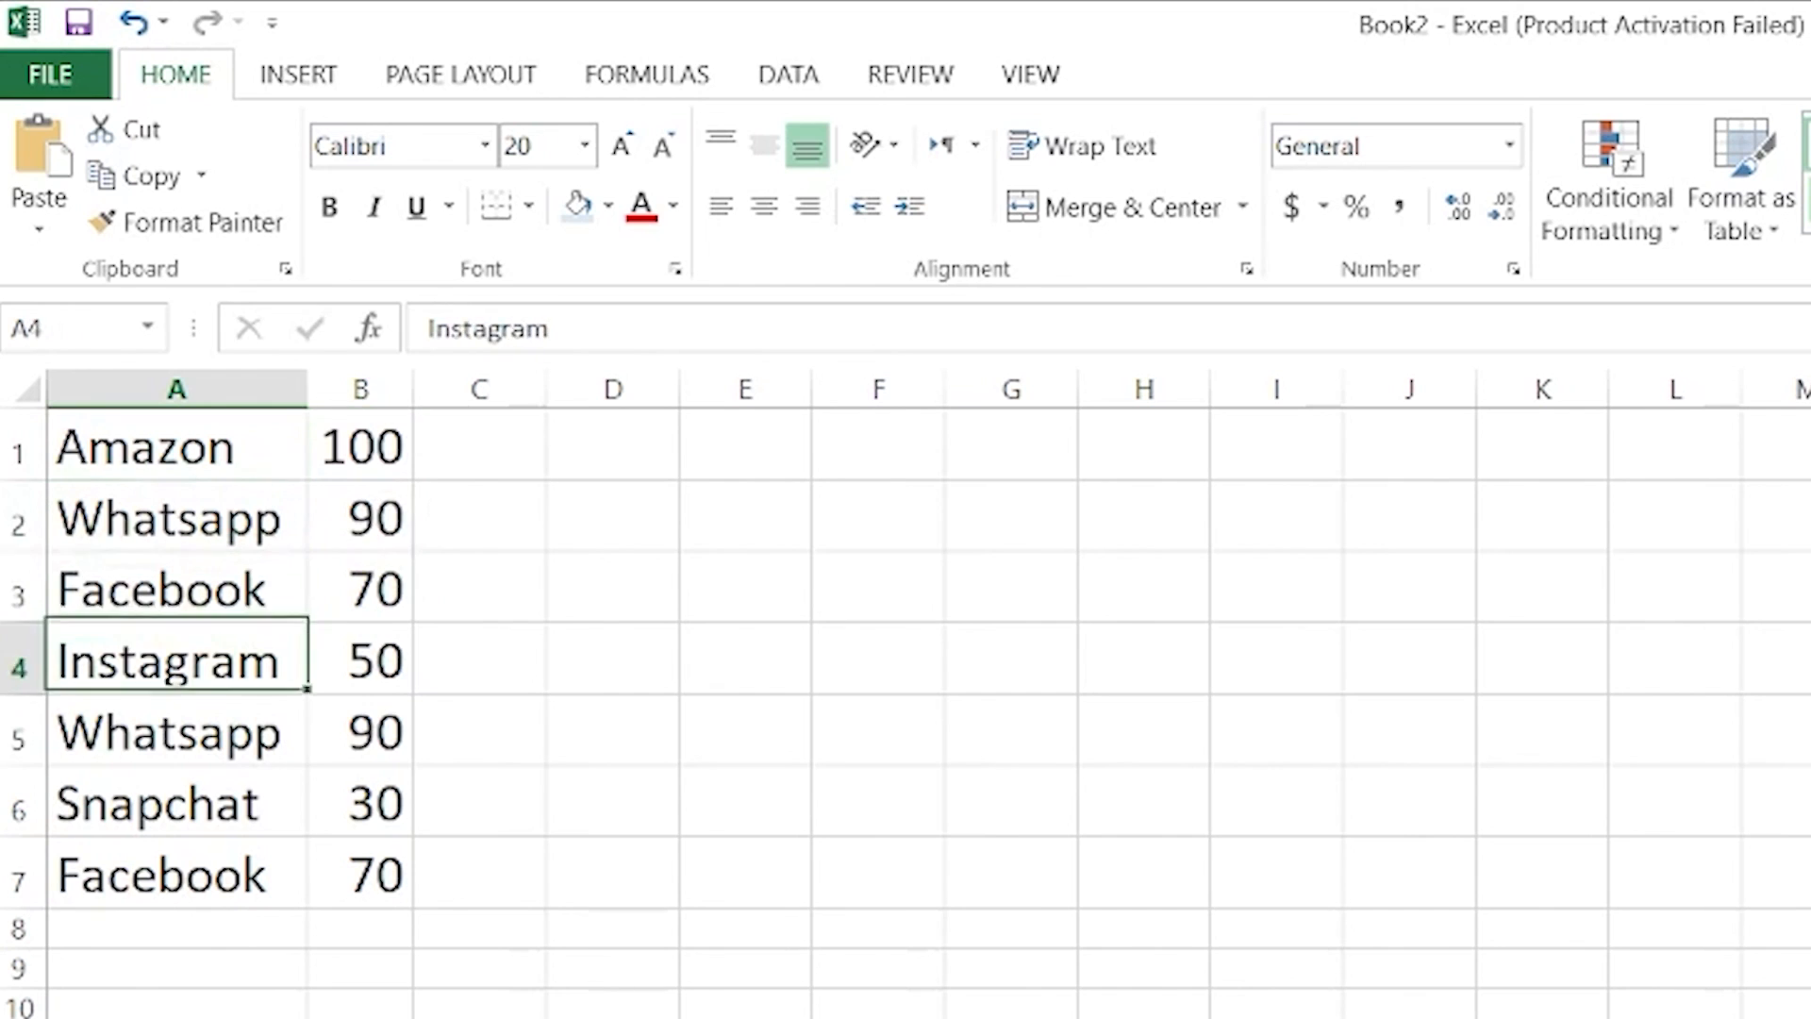
pyautogui.hotkey('shift', 'Right')
pyautogui.press('Up')
pyautogui.press('Up')
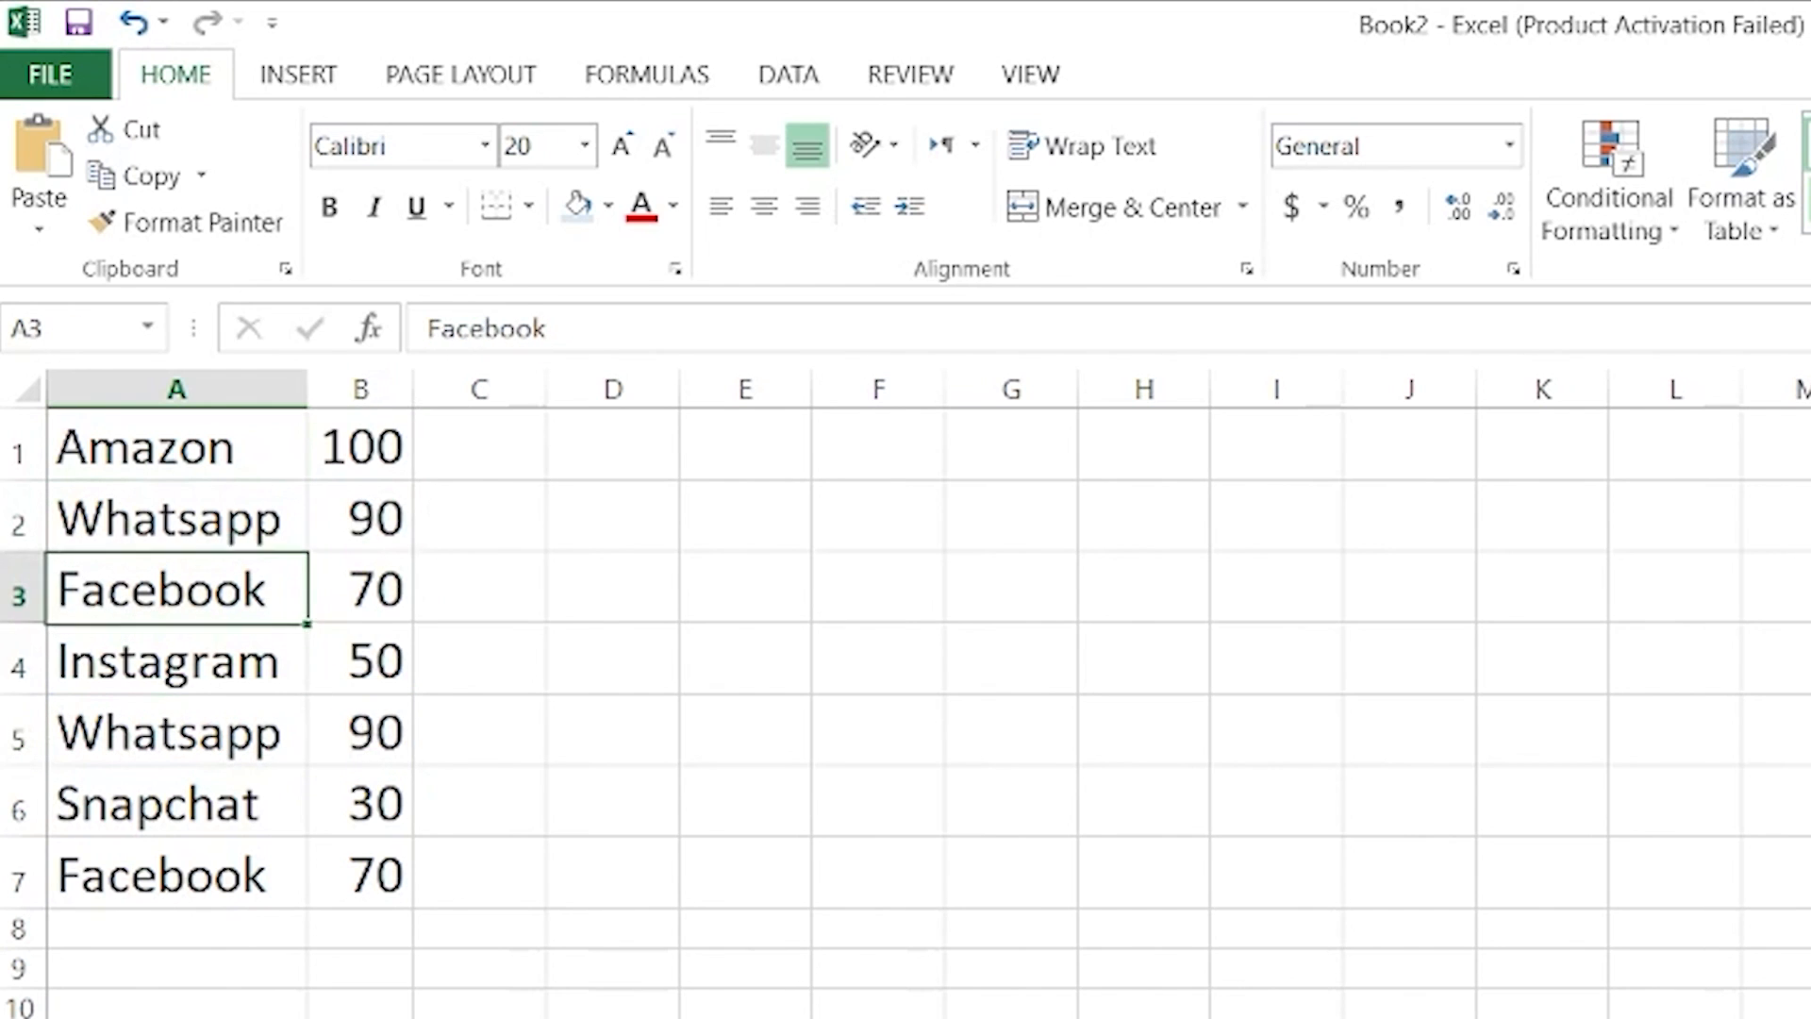
pyautogui.hotkey('shift', 'Right')
pyautogui.press('Down')
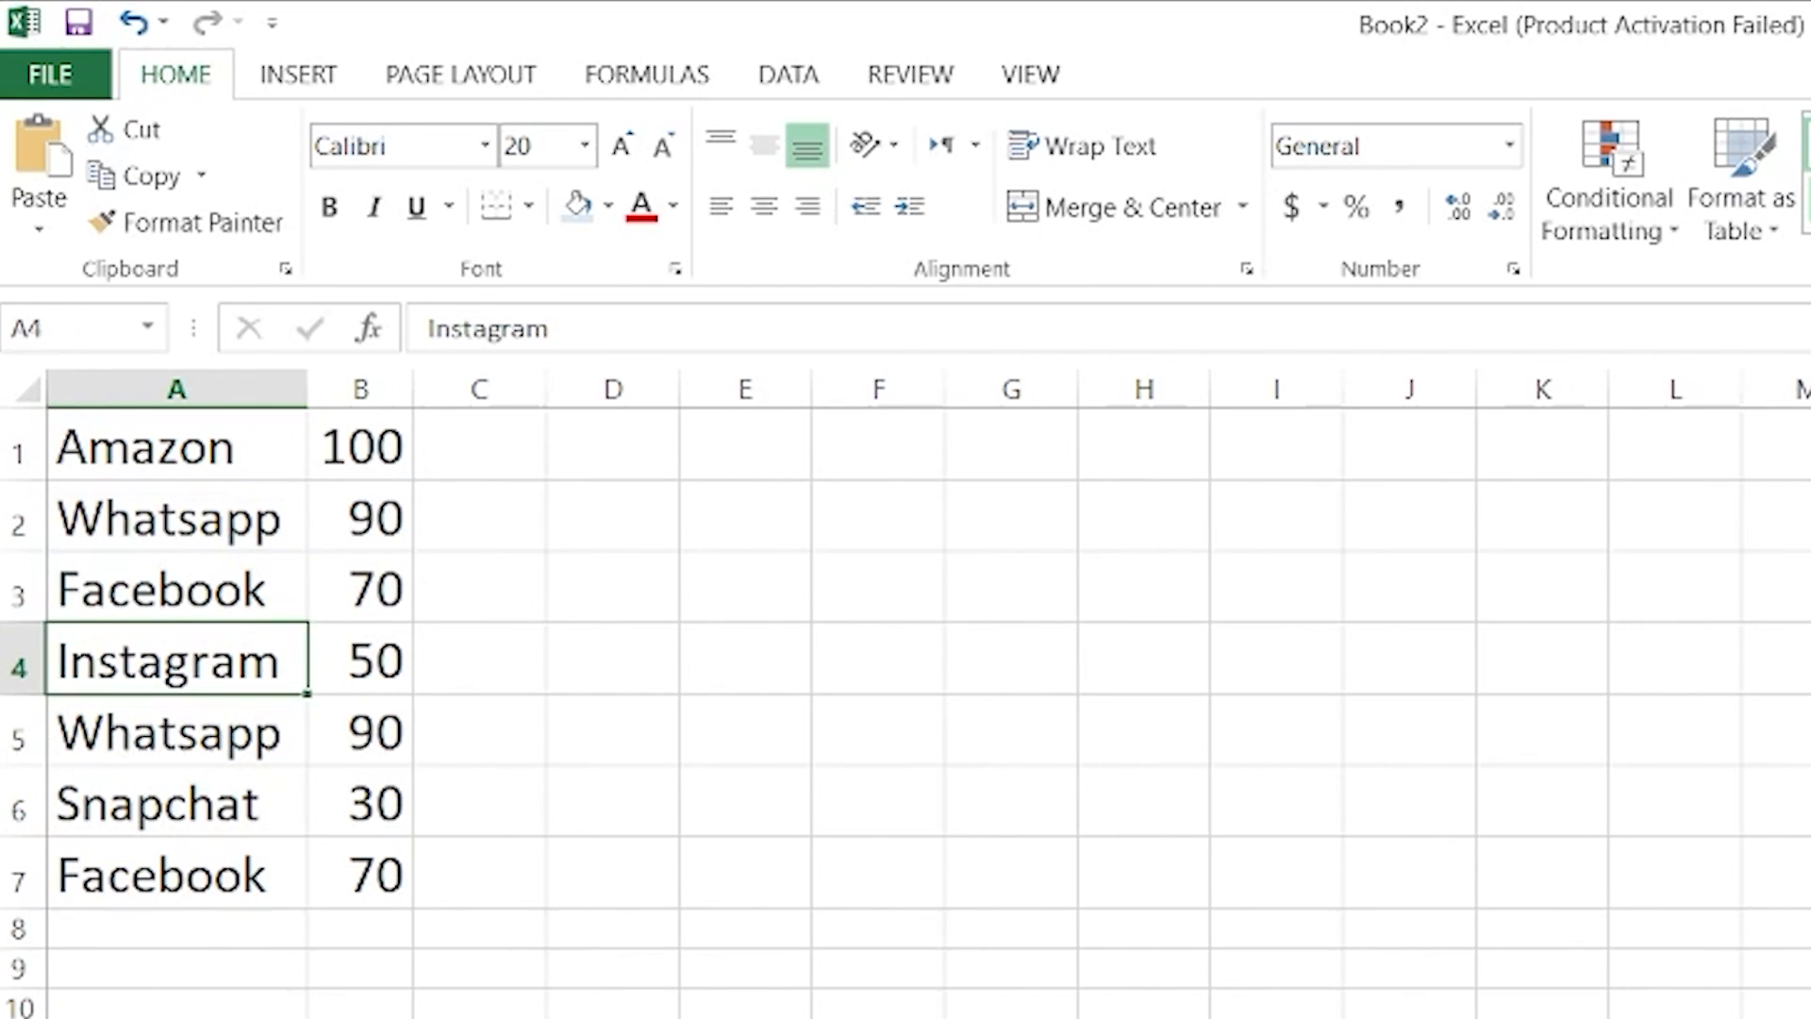
pyautogui.press('Down')
pyautogui.press('Down')
pyautogui.press('Down')
pyautogui.hotkey('shift', 'Right')
pyautogui.hotkey('shift', 'Left')
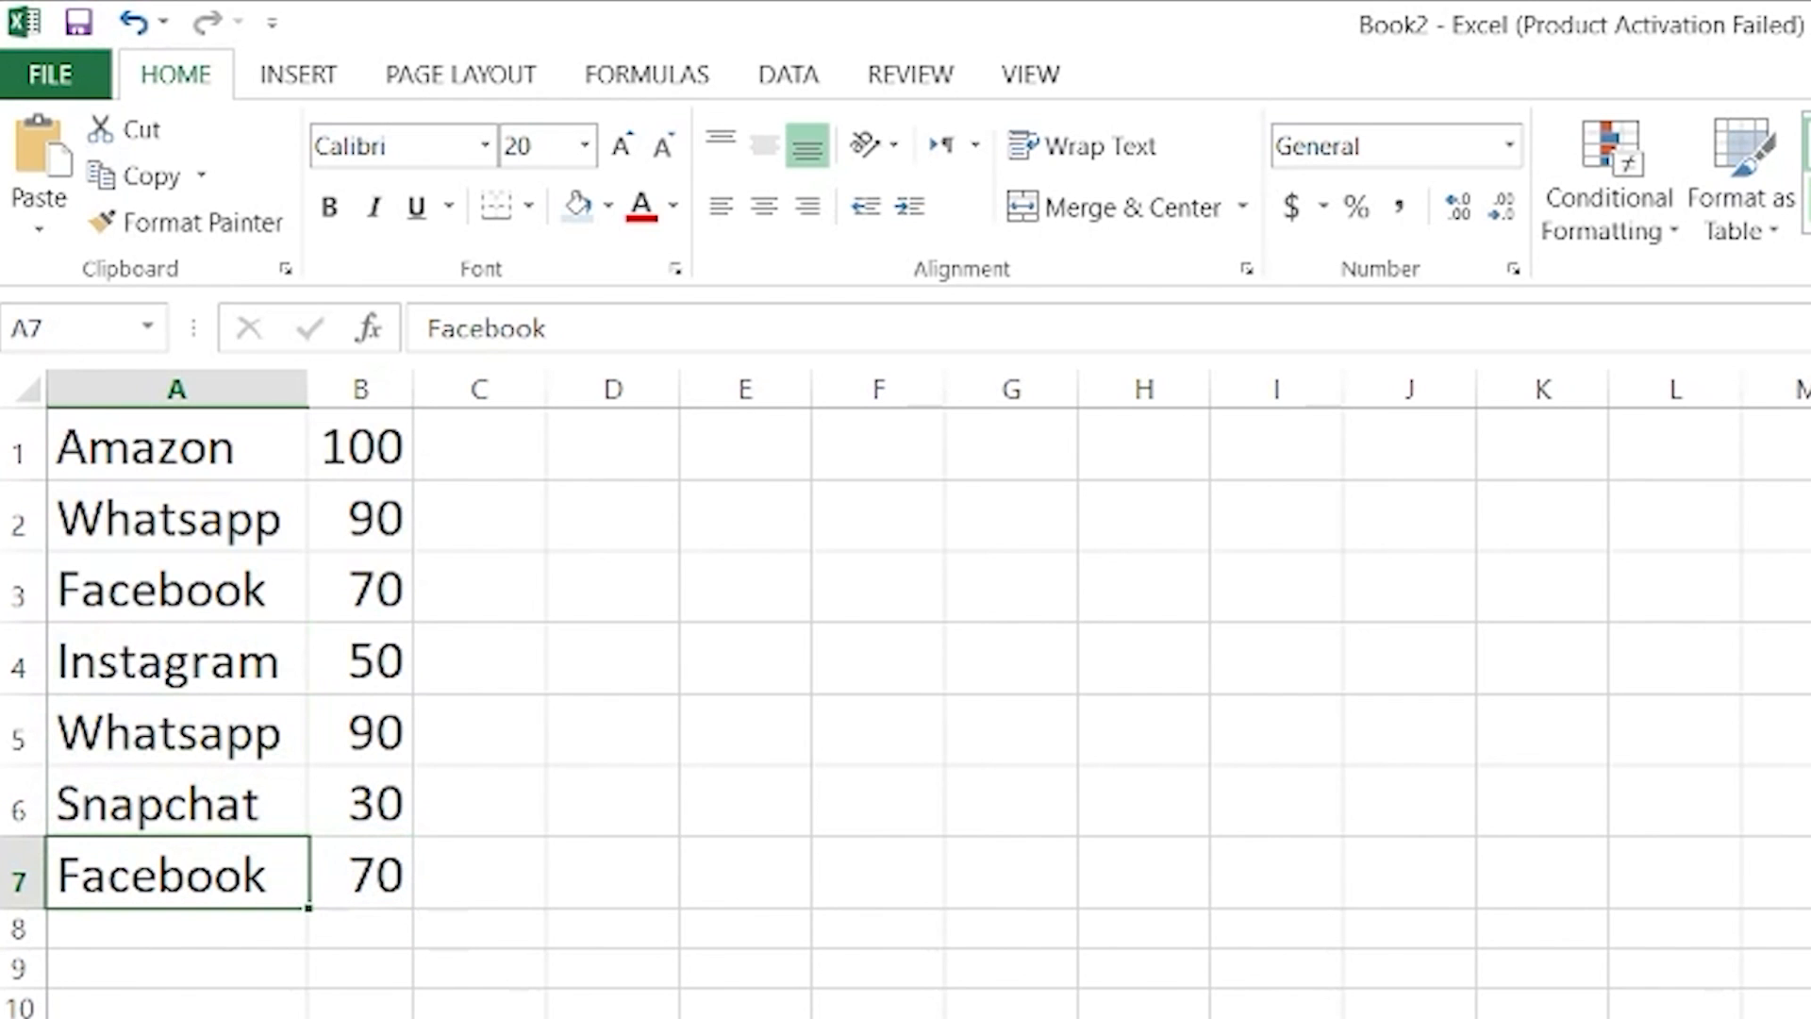
# - Highlight the duplicate values in A1:B7 with Light Red Fill with Dark Red Text using conditional formatting
pyautogui.hotkey('ctrl', 'Home')
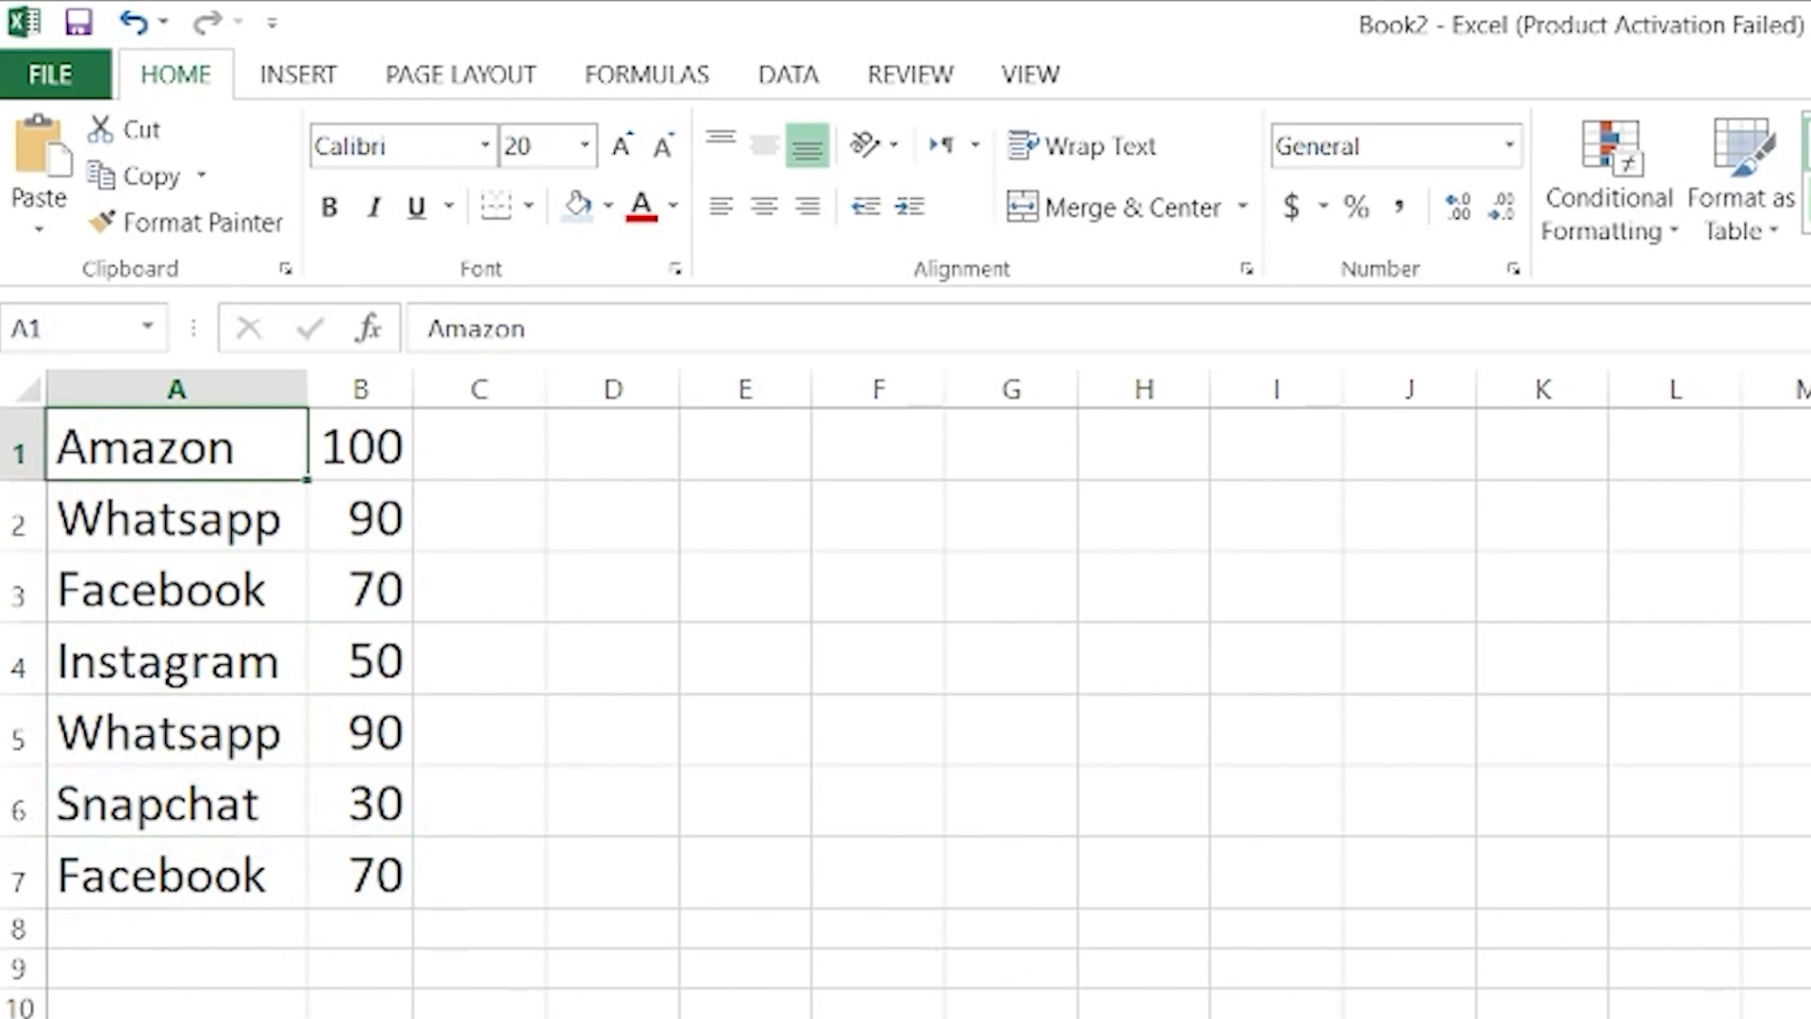
pyautogui.hotkey('shift', 'Right')
pyautogui.hotkey('ctrl', 'shift', 'Down')
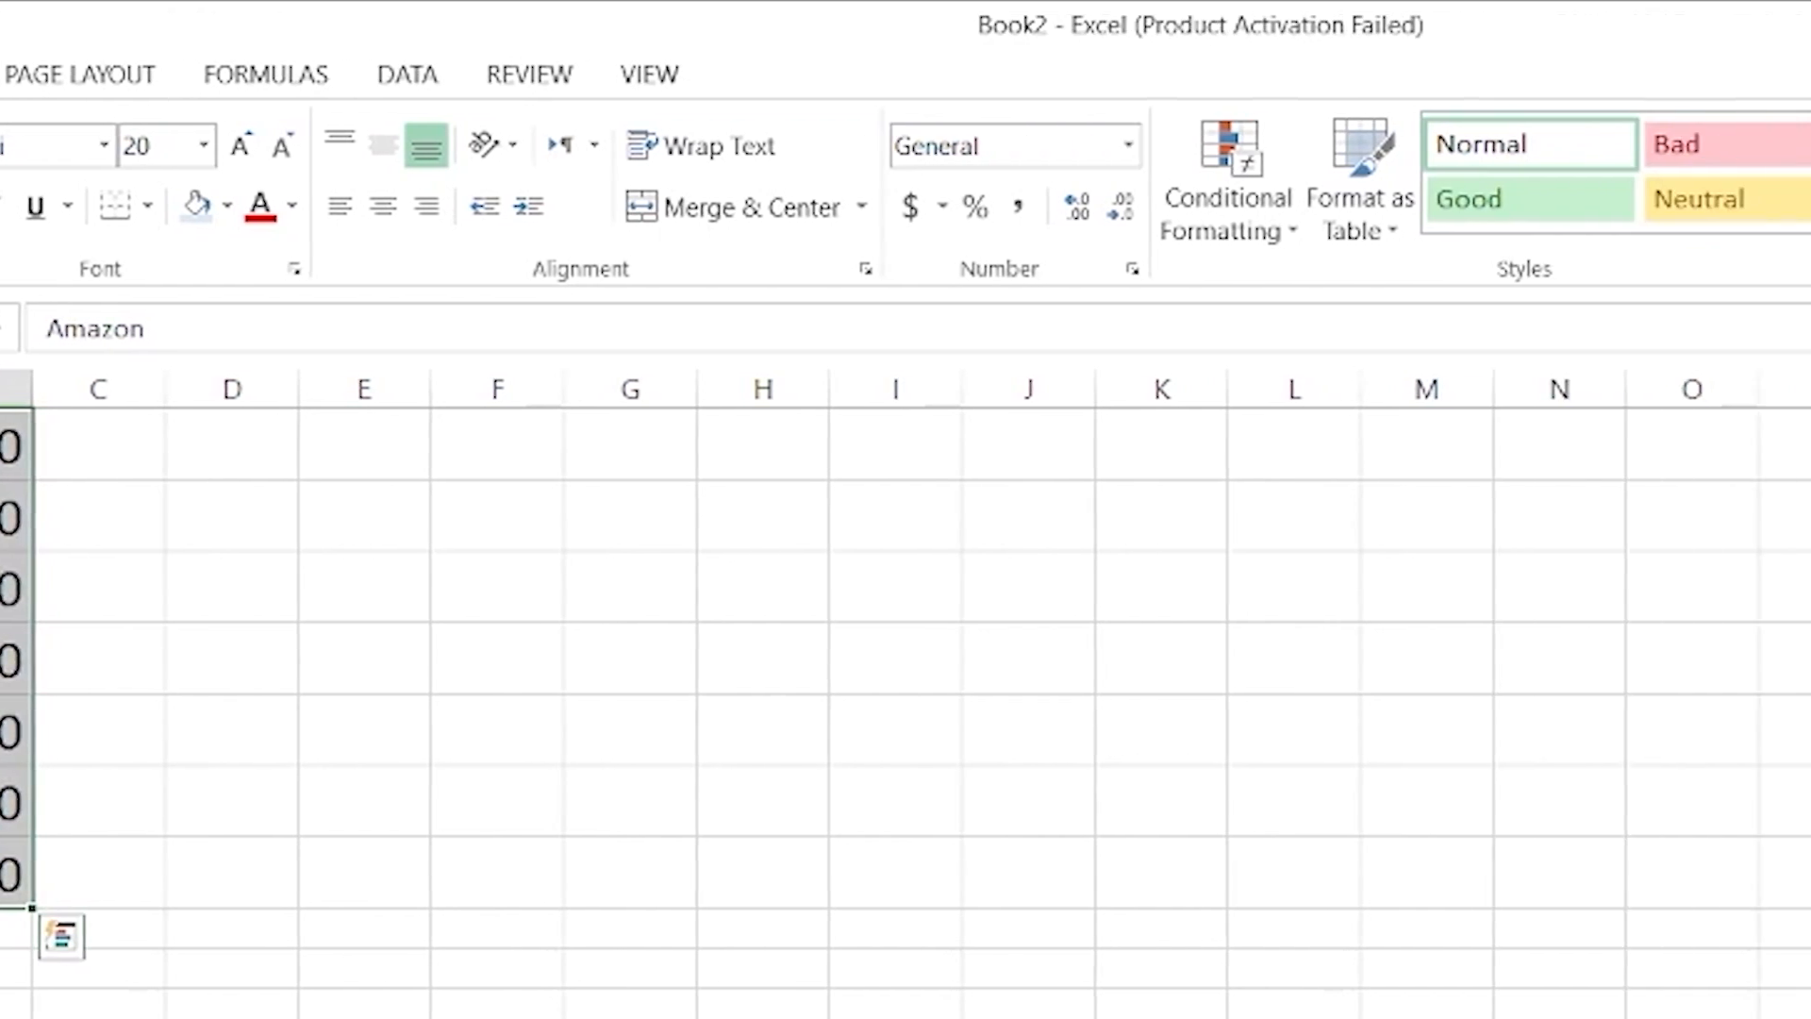
pyautogui.click(941, 241)
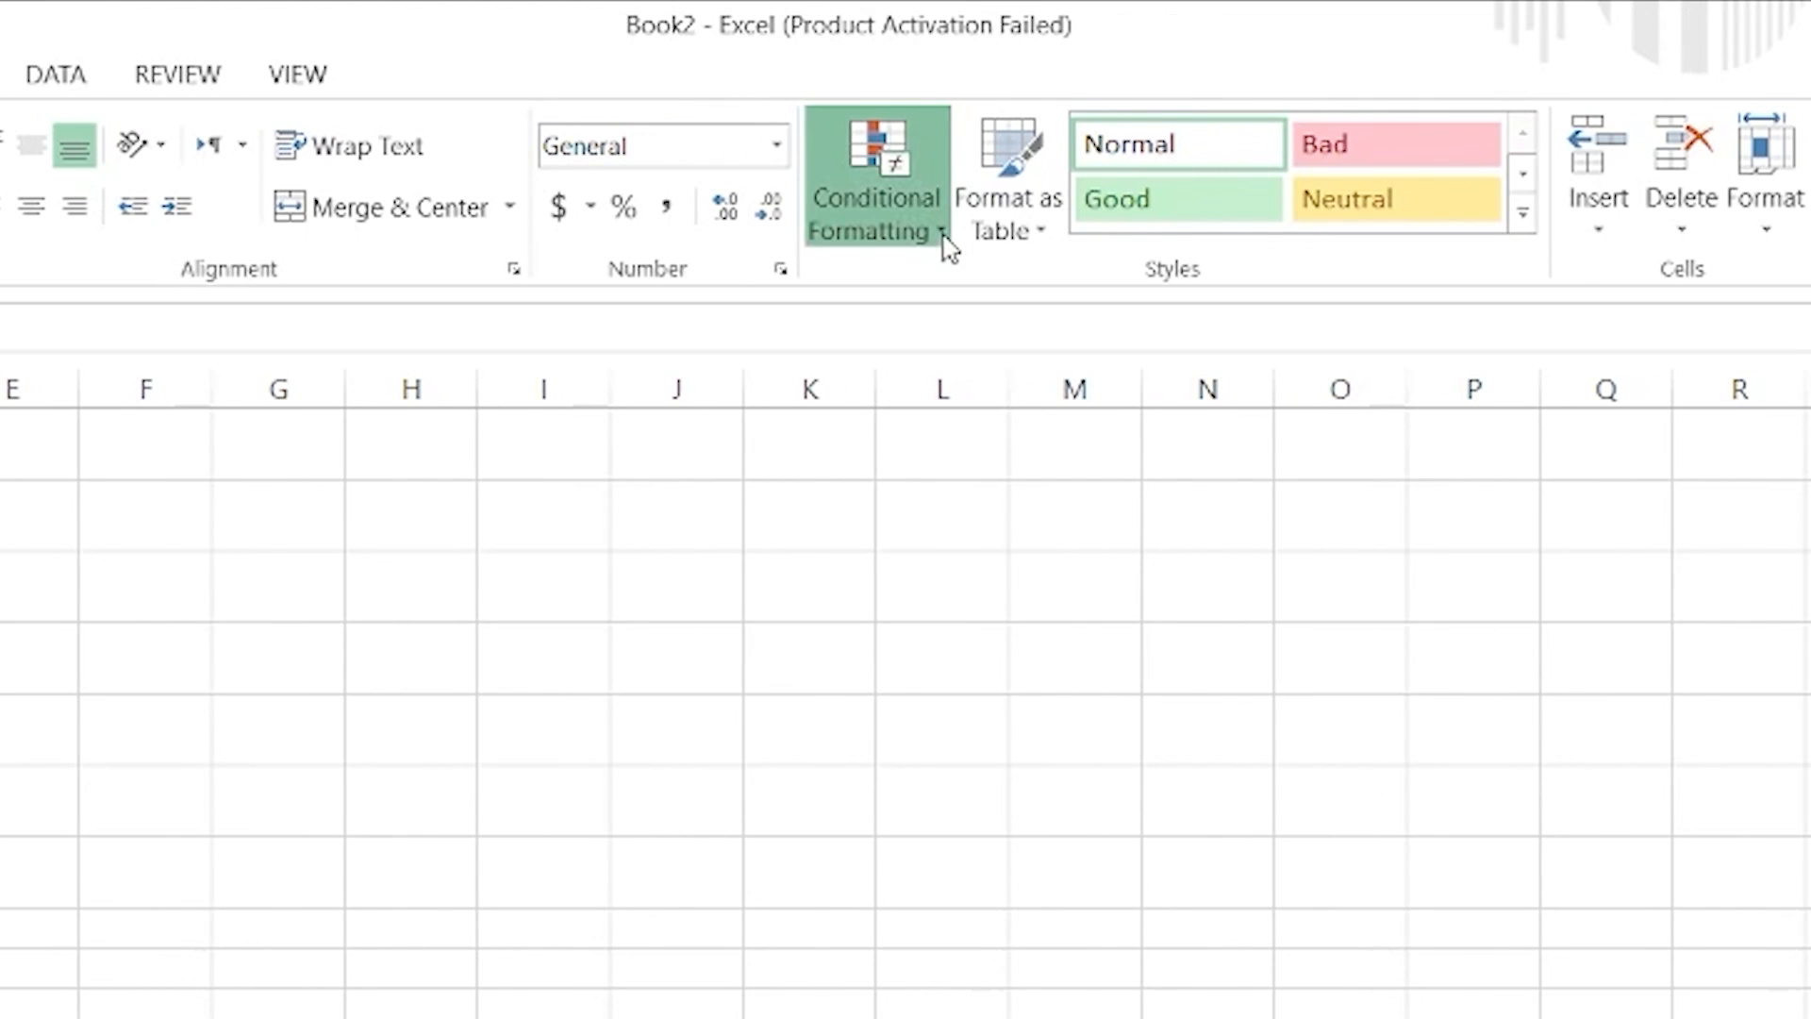
pyautogui.moveTo(932, 306)
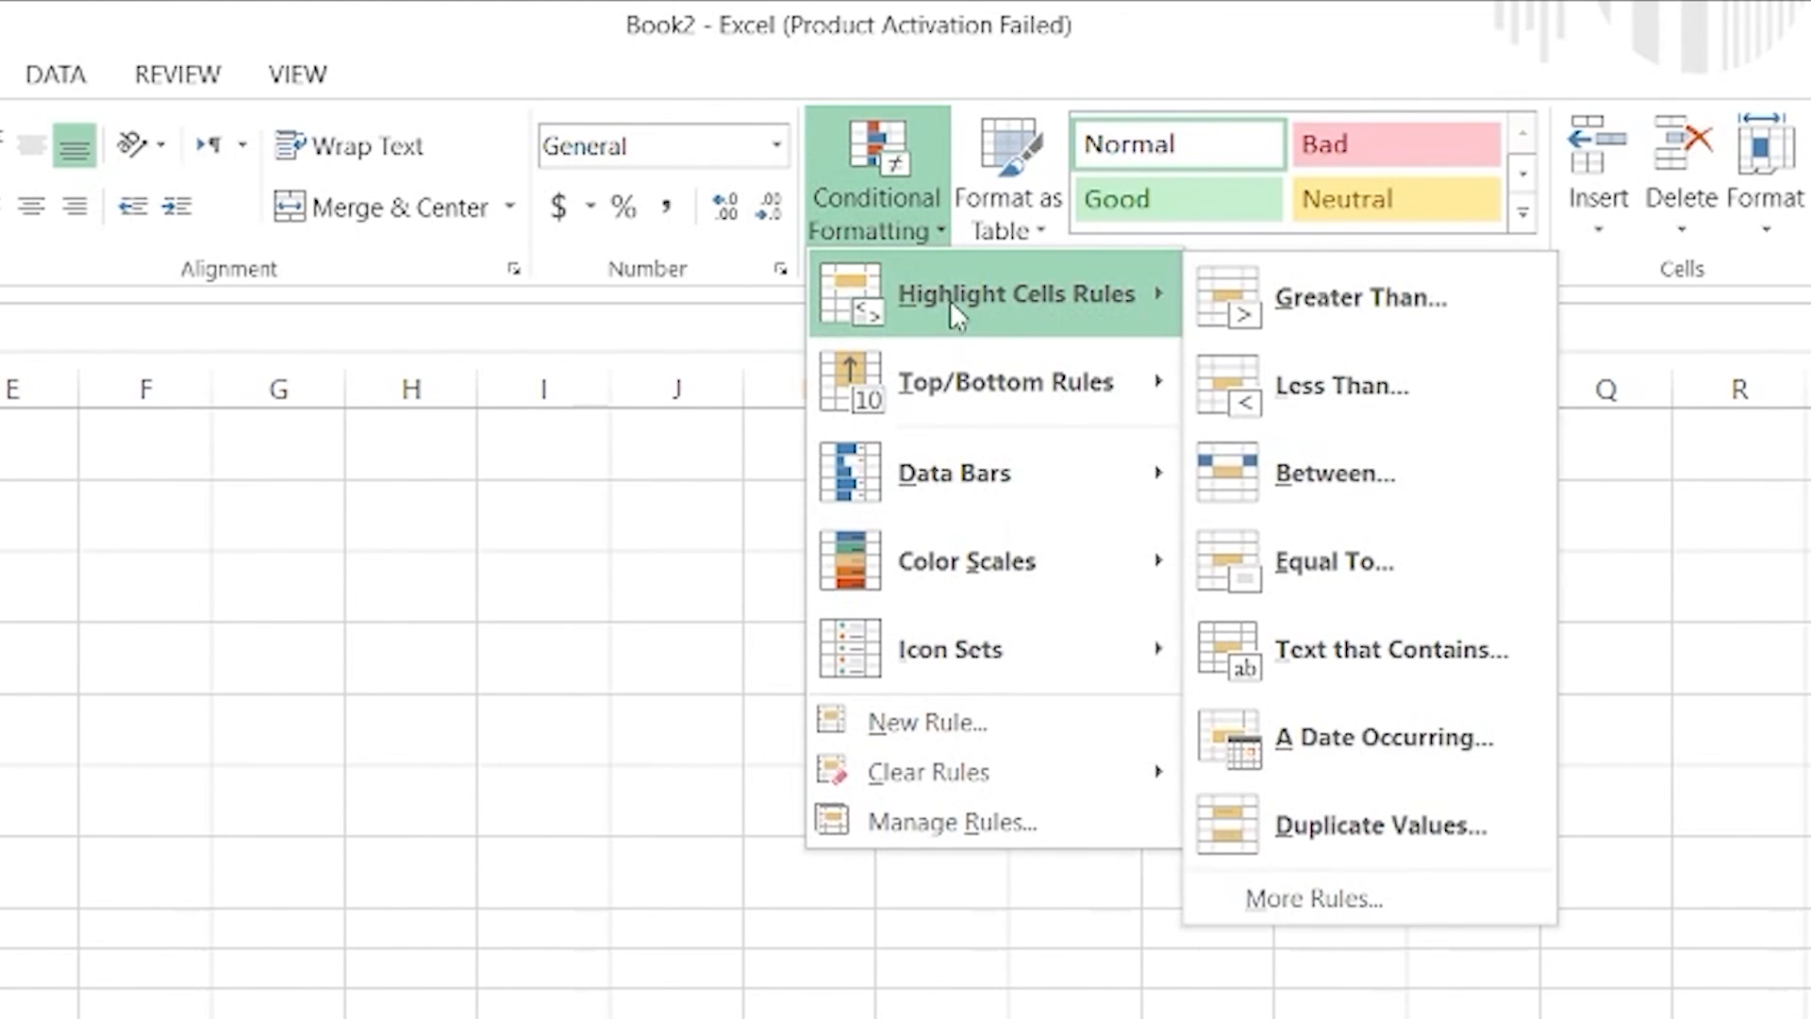
pyautogui.click(1347, 871)
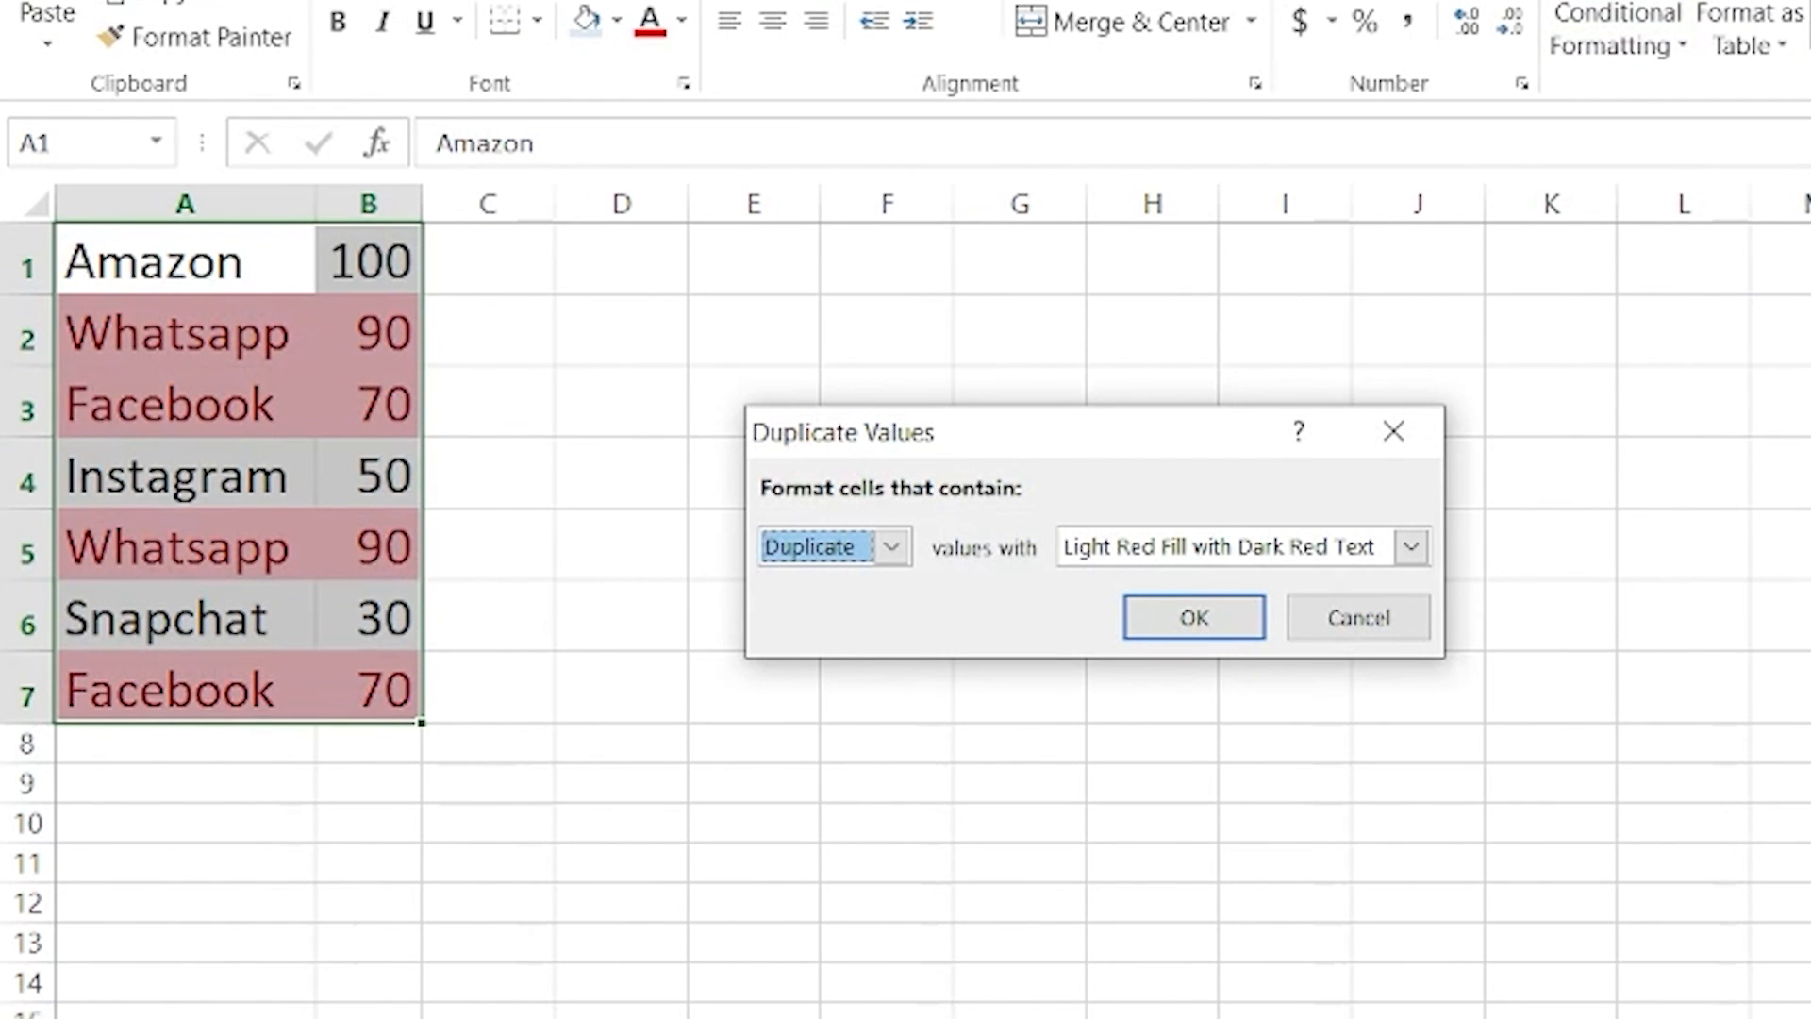
pyautogui.click(1239, 625)
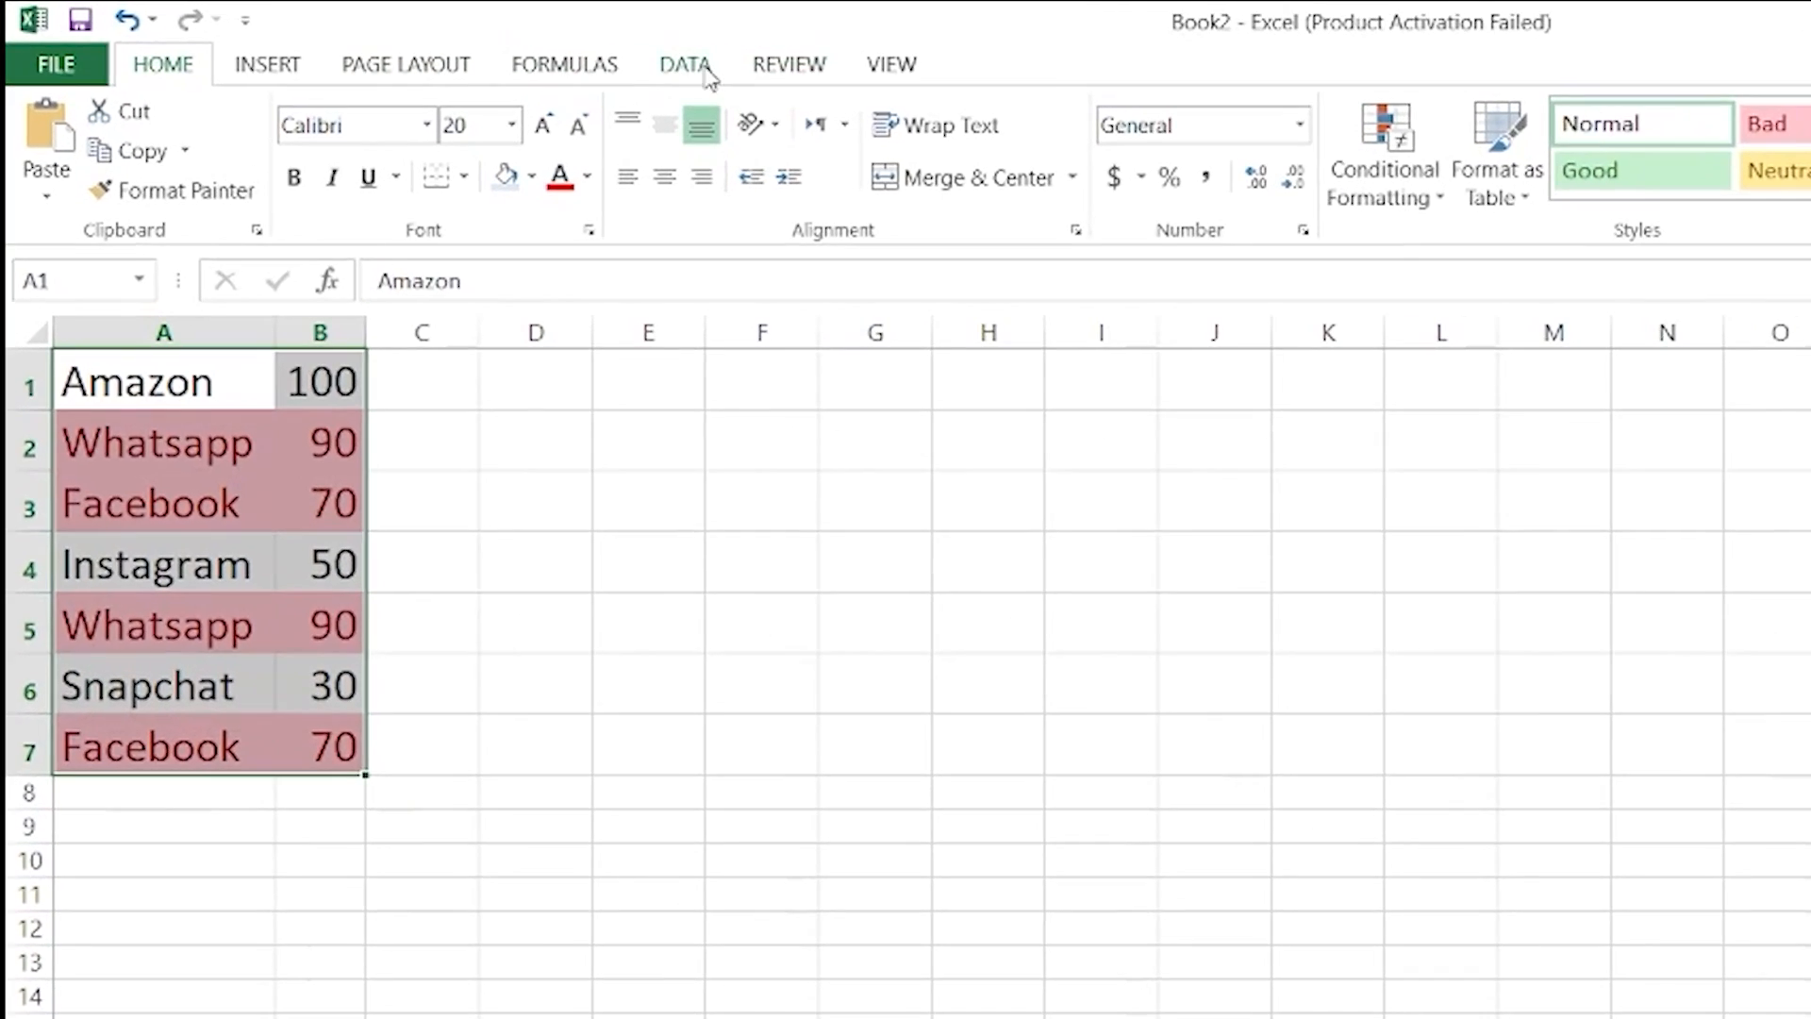
# - Remove the duplicate rows from A1:B7, comparing both Column A and Column B
pyautogui.click(703, 68)
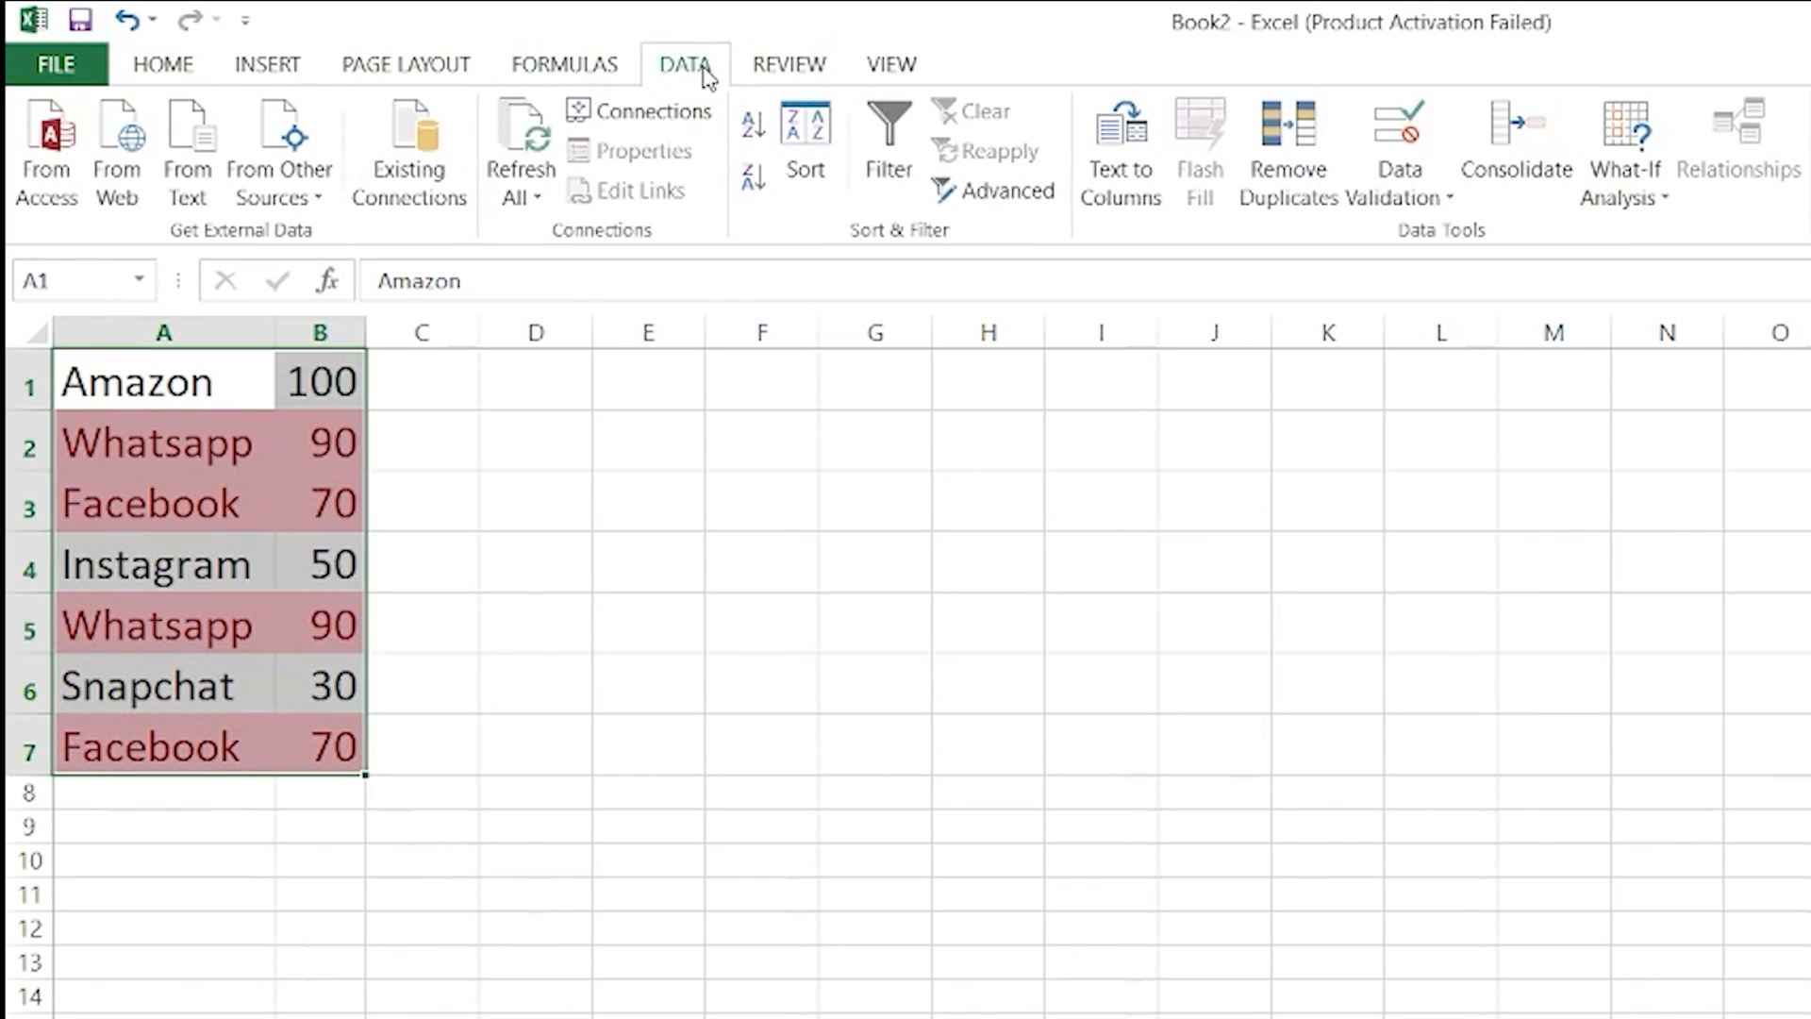
pyautogui.click(1320, 193)
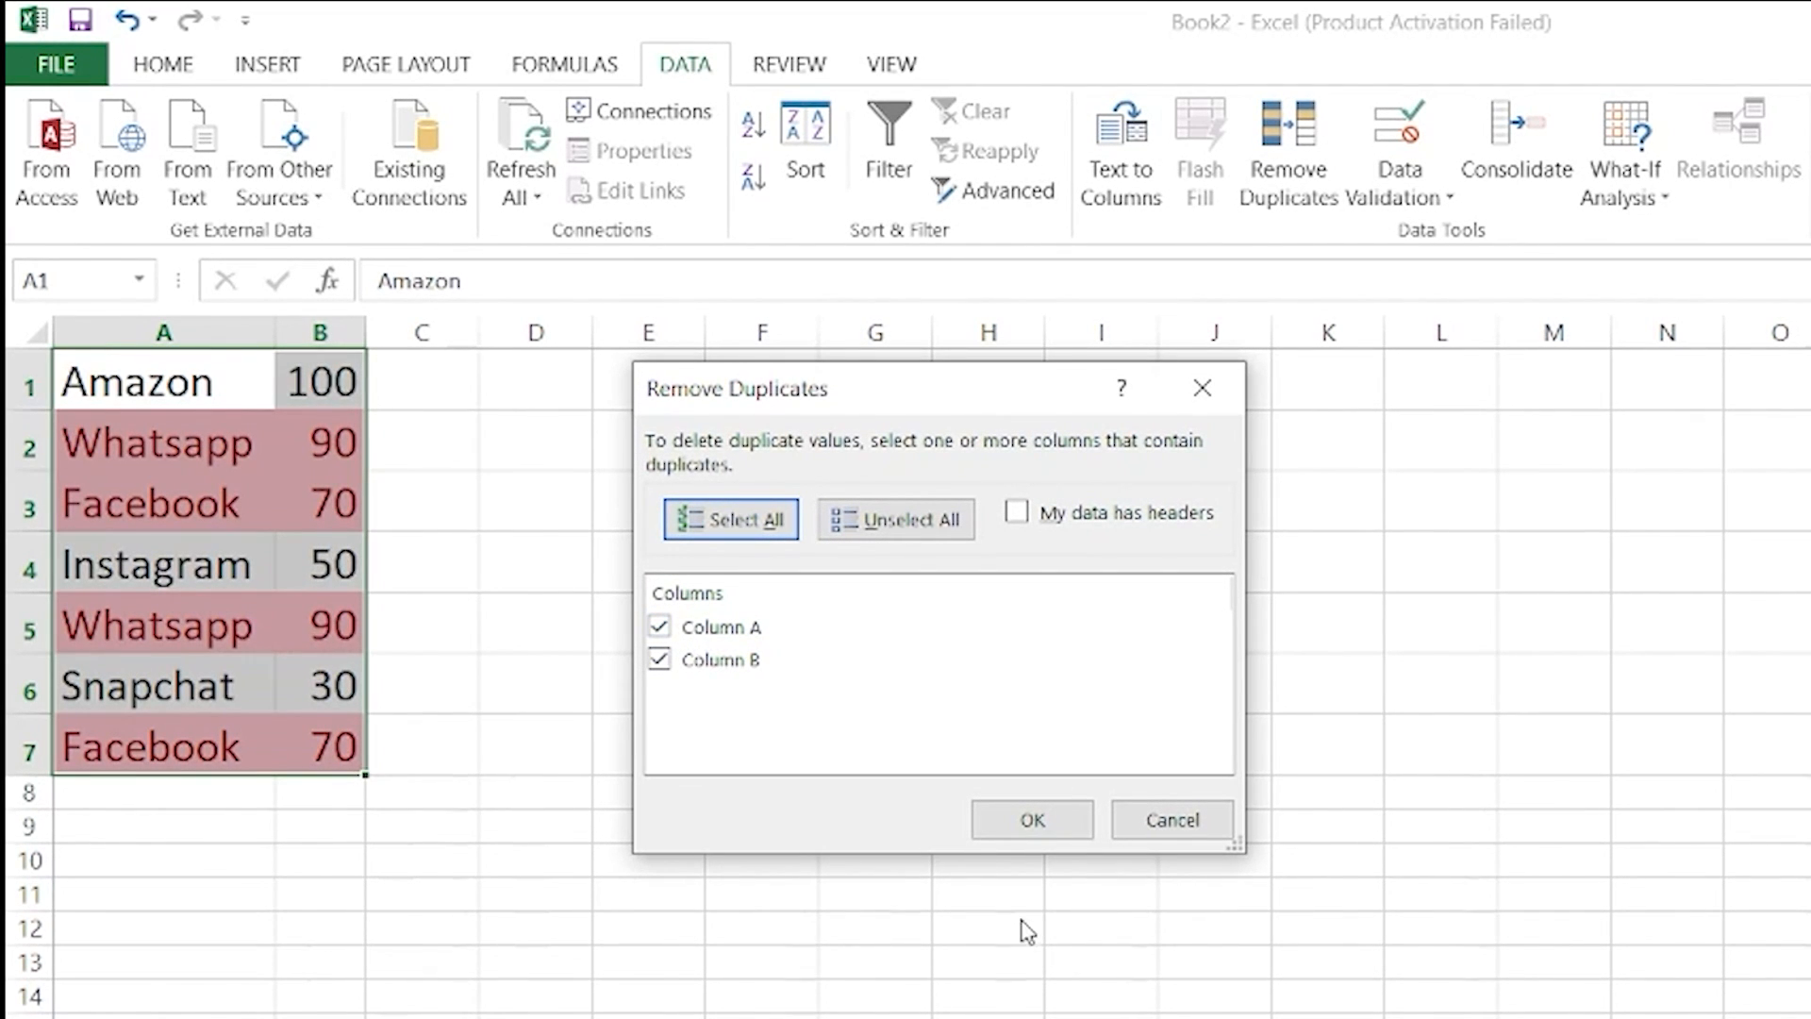
pyautogui.click(1031, 819)
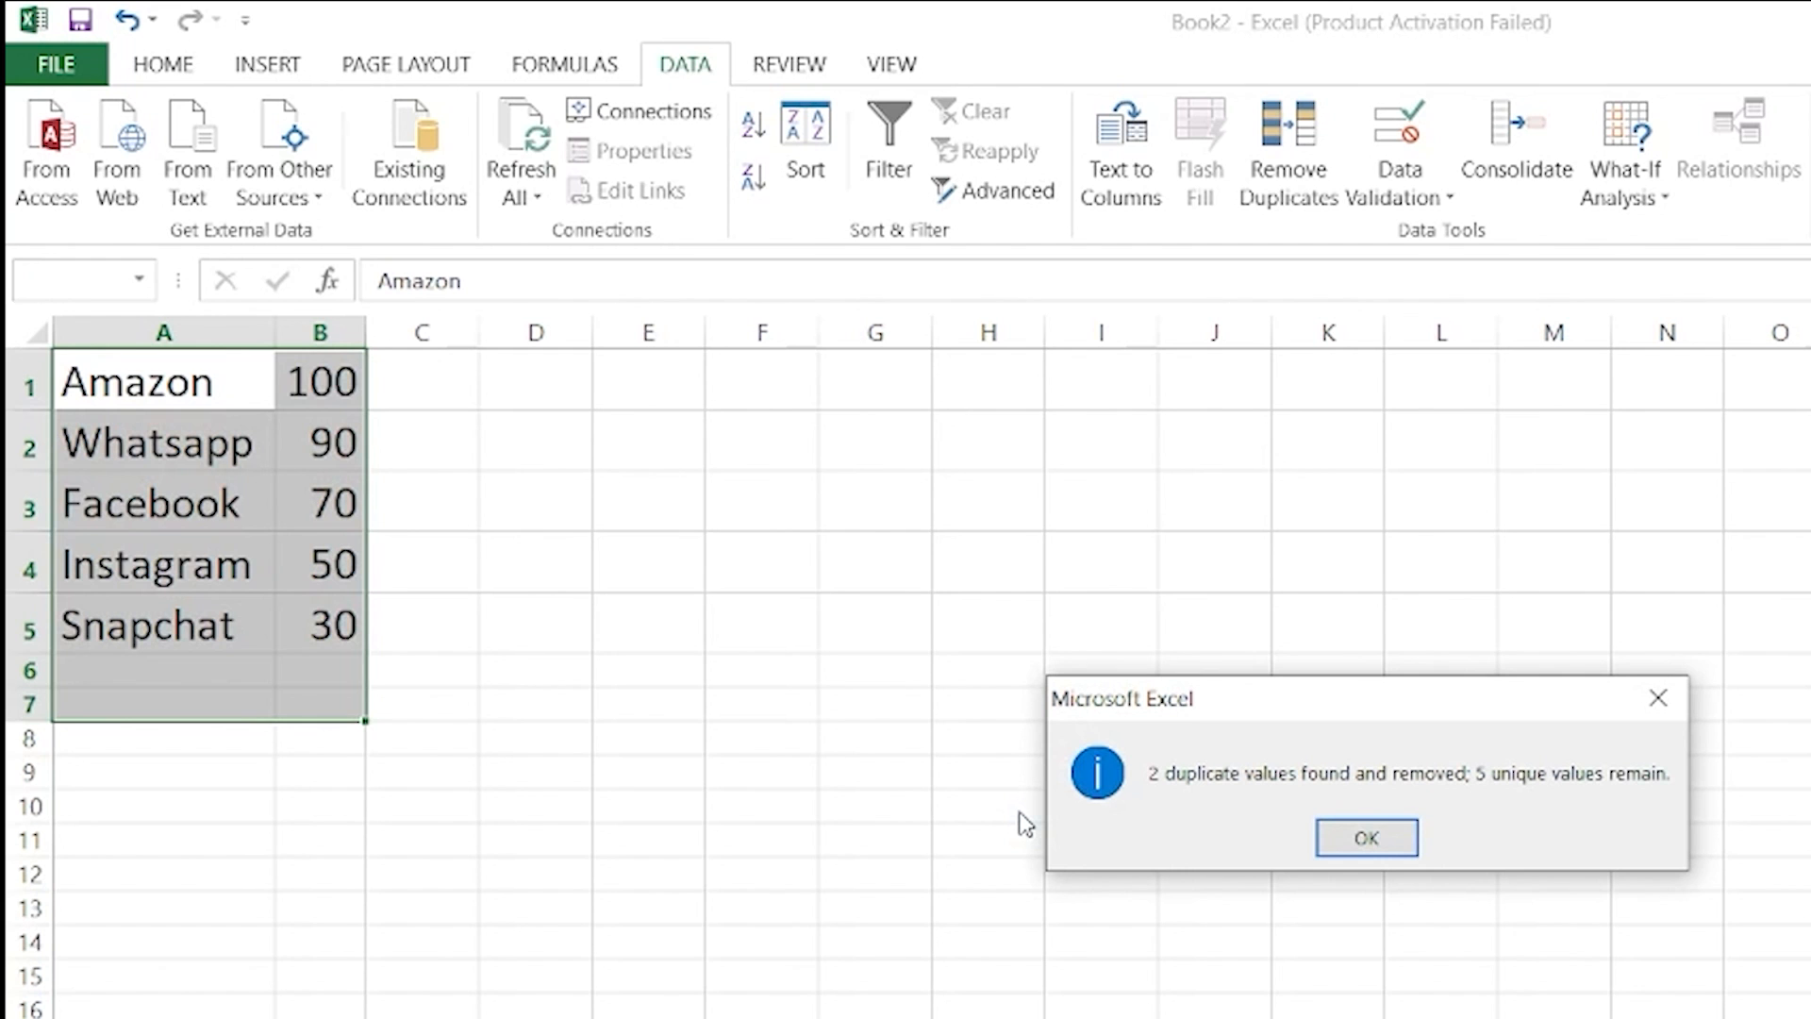
pyautogui.press('Return')
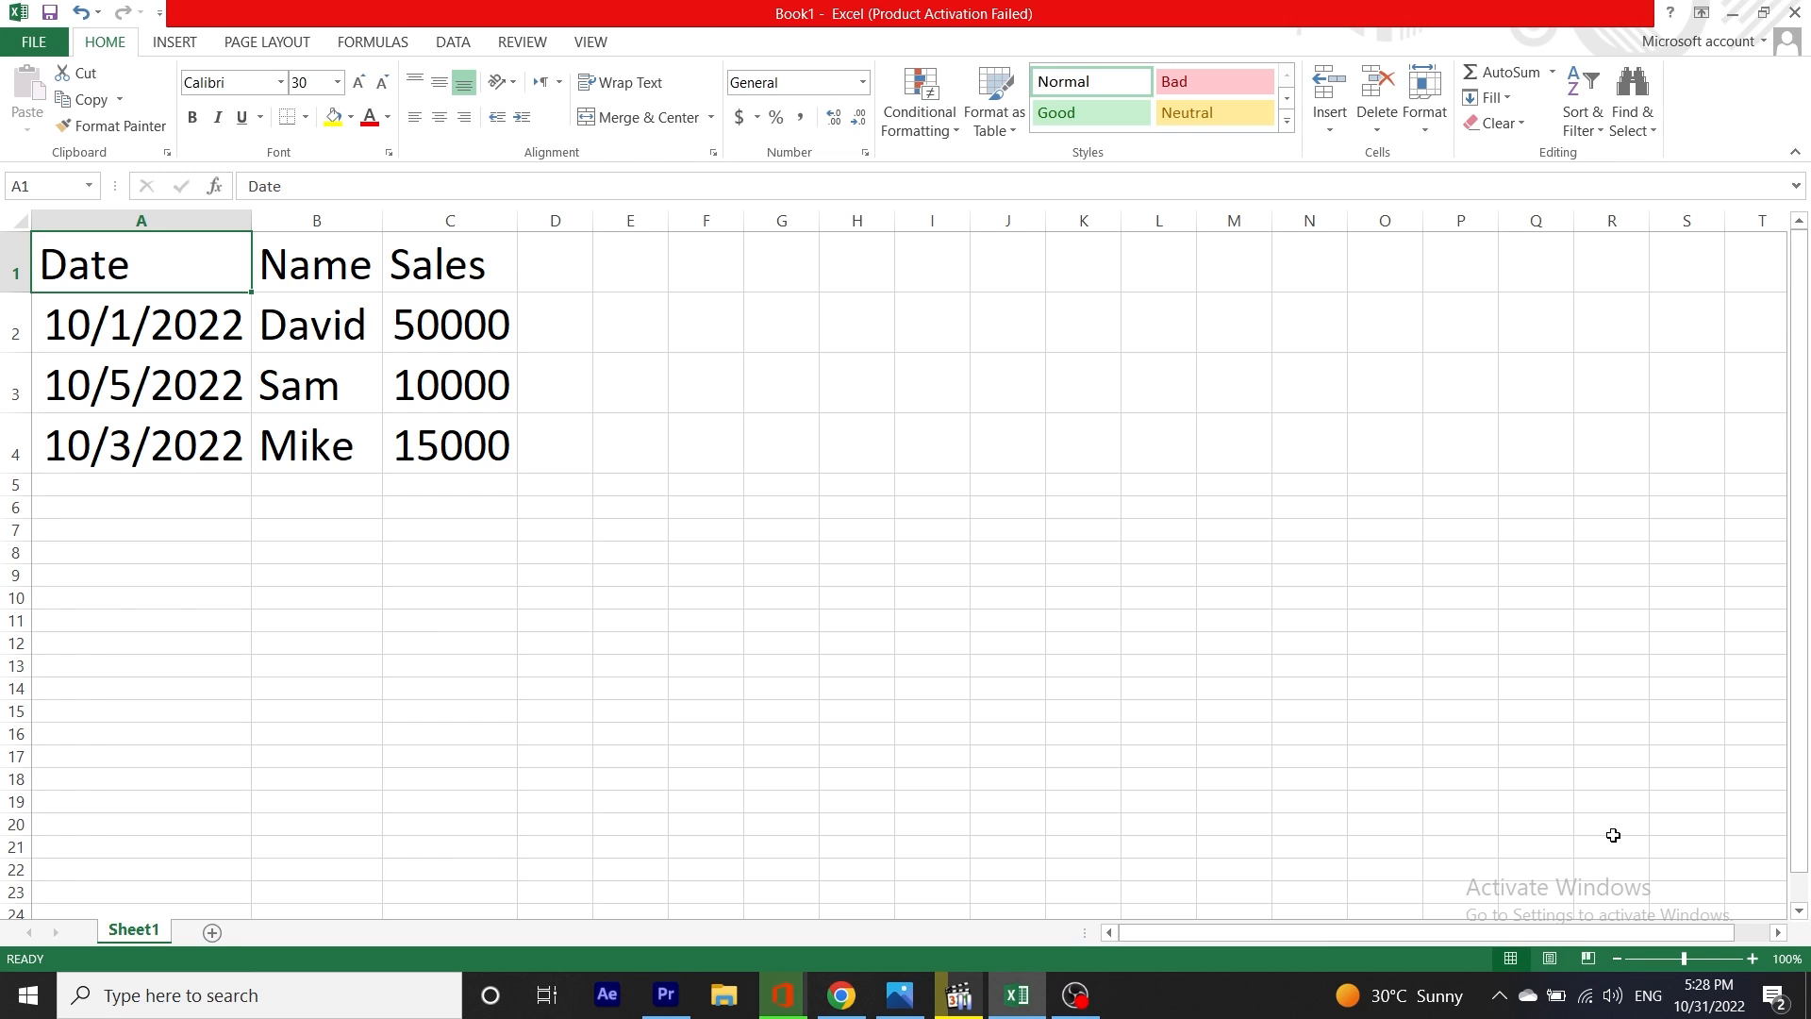
# - Examine the Date, Name and Sales columns of the sales sheet one after another
pyautogui.press('Down')
pyautogui.press('Up')
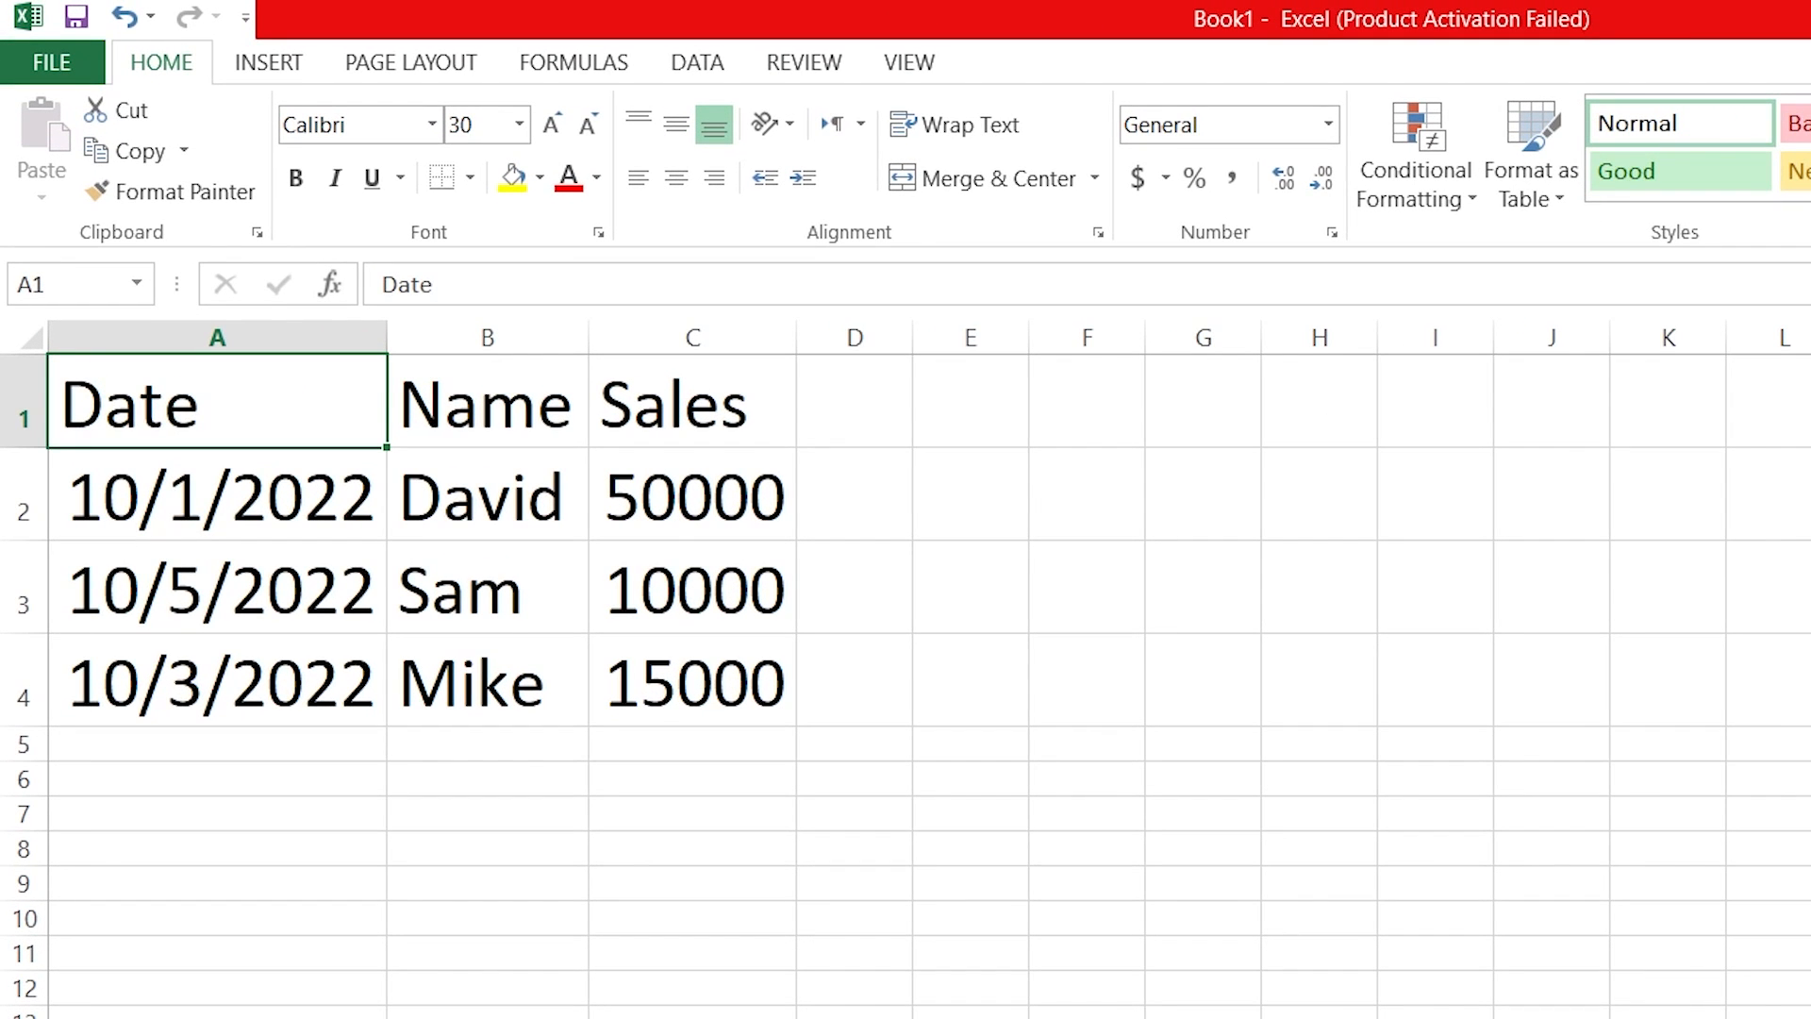
pyautogui.hotkey('ctrl', 'shift', 'Down')
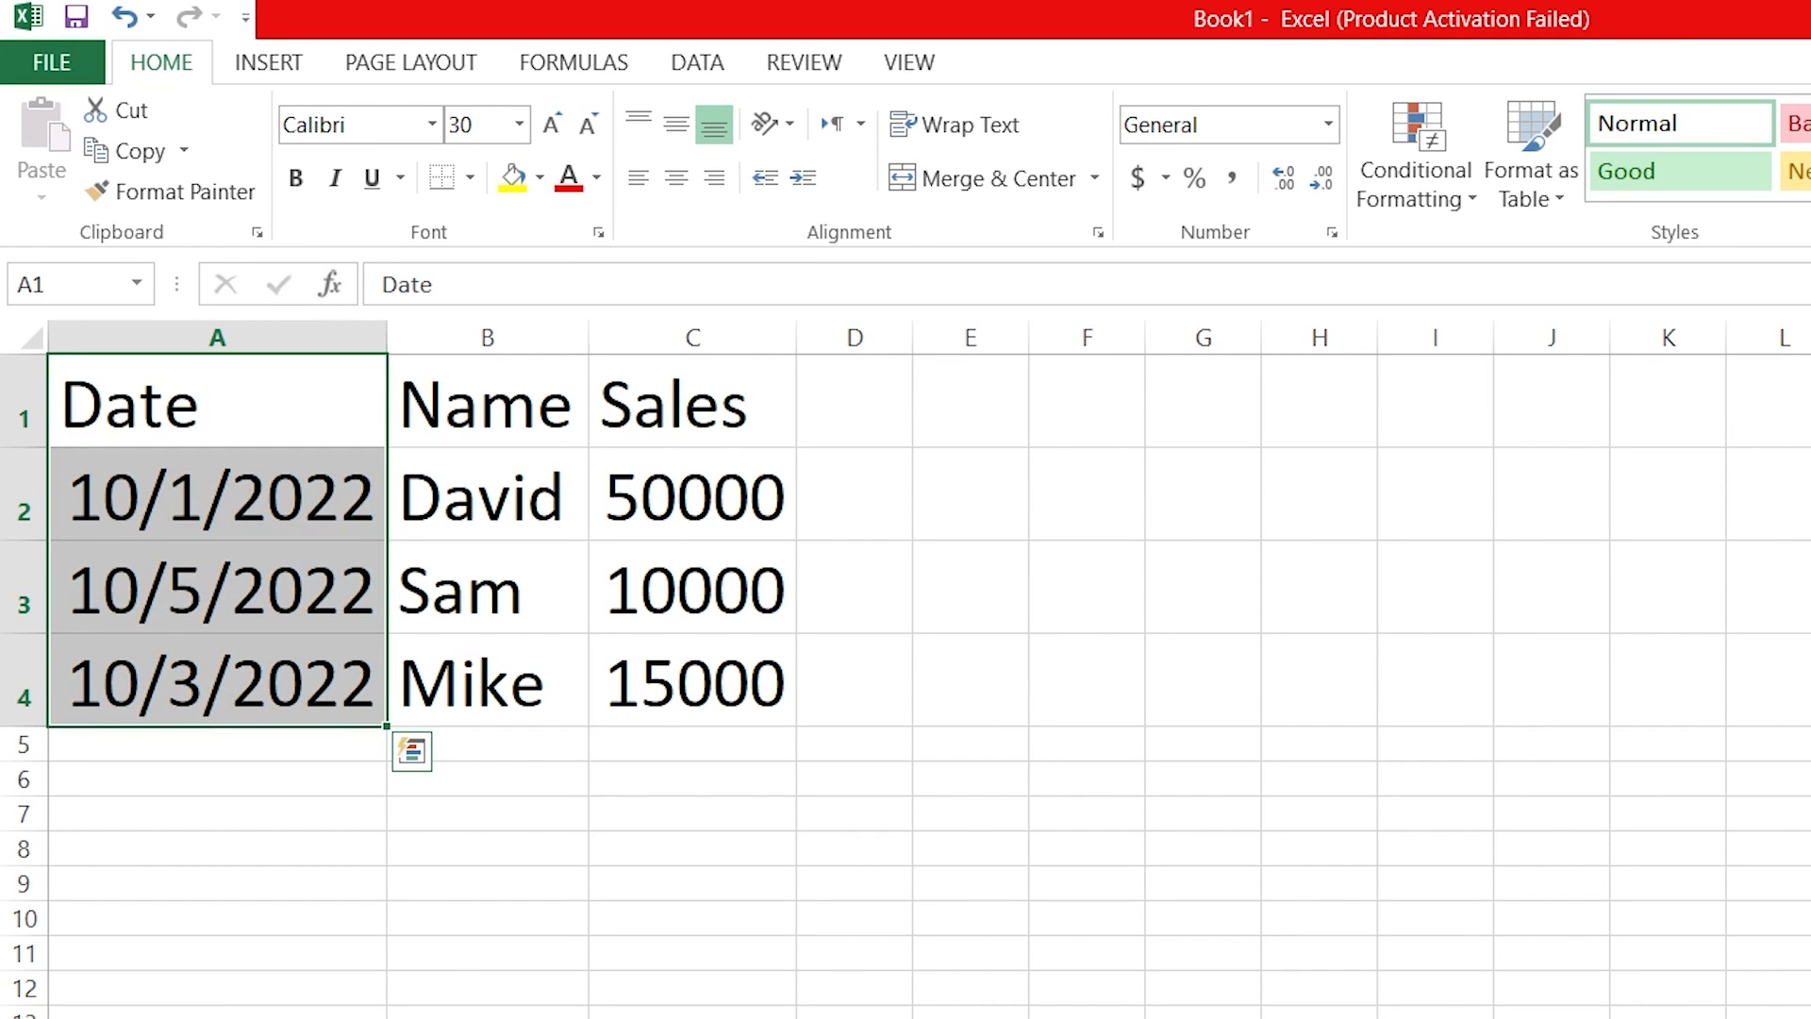
pyautogui.press('Right')
pyautogui.hotkey('ctrl', 'shift', 'Down')
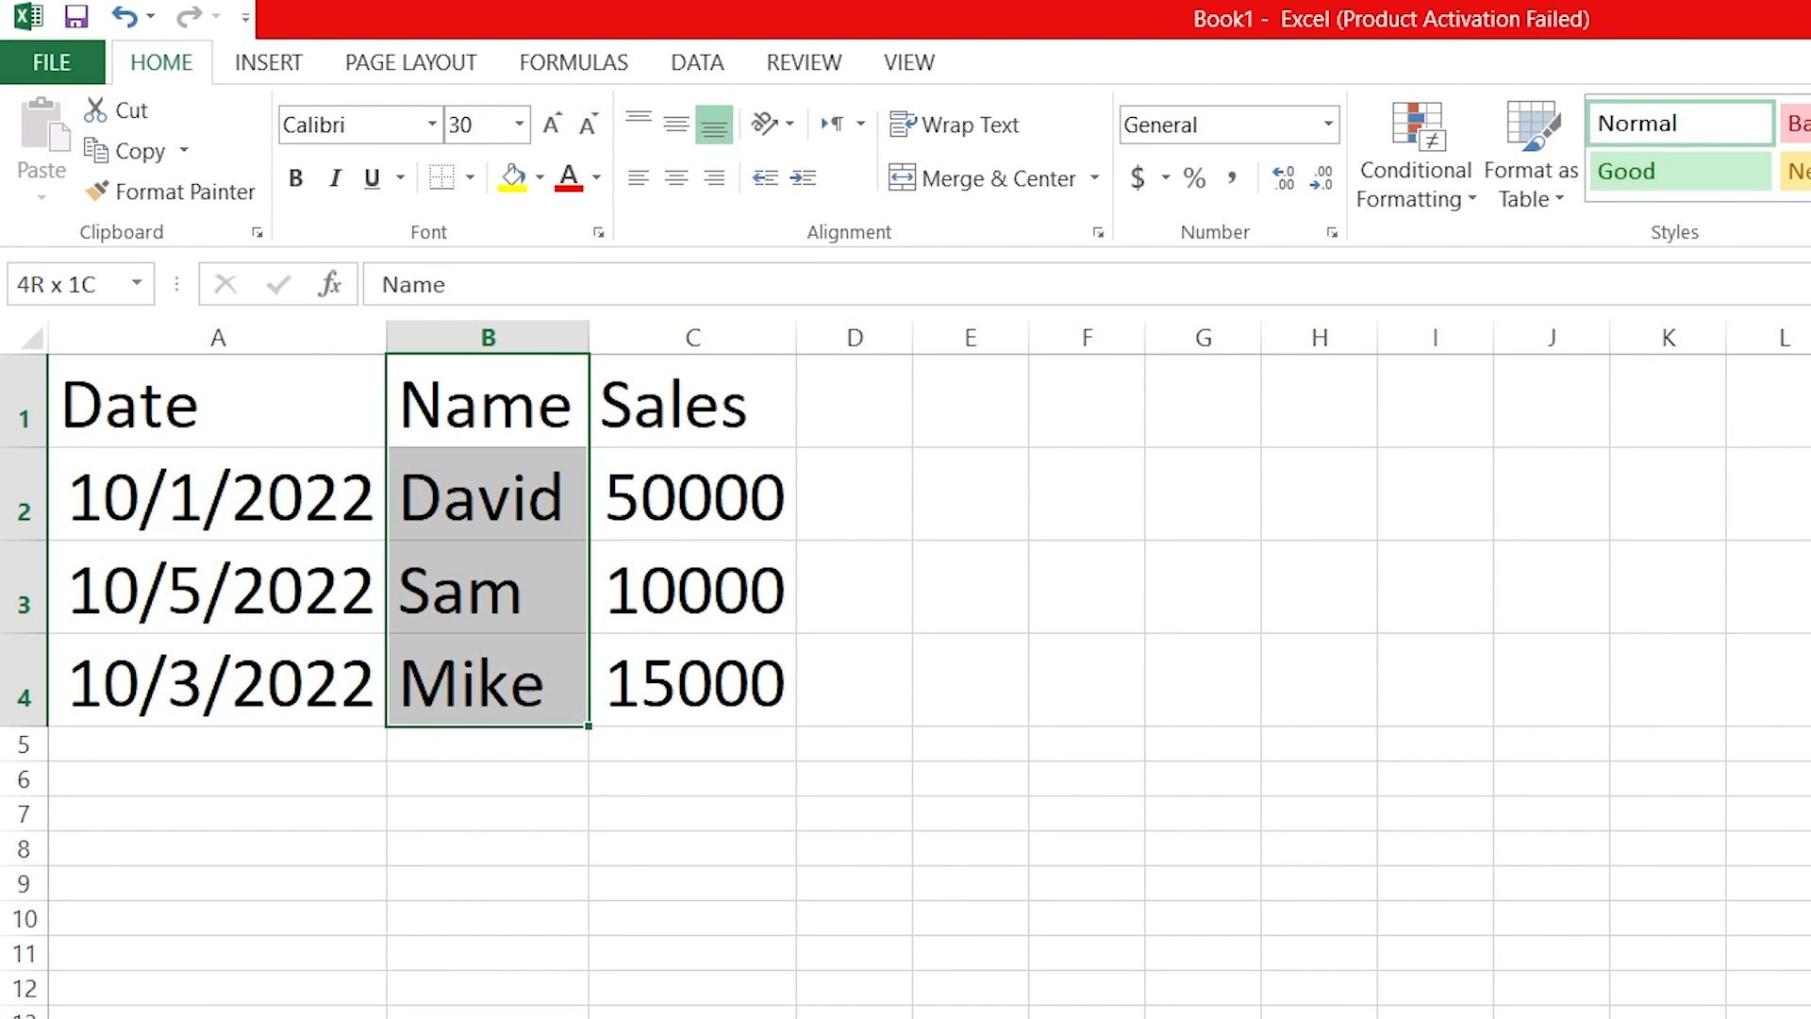
pyautogui.press('Right')
pyautogui.hotkey('ctrl', 'shift', 'Down')
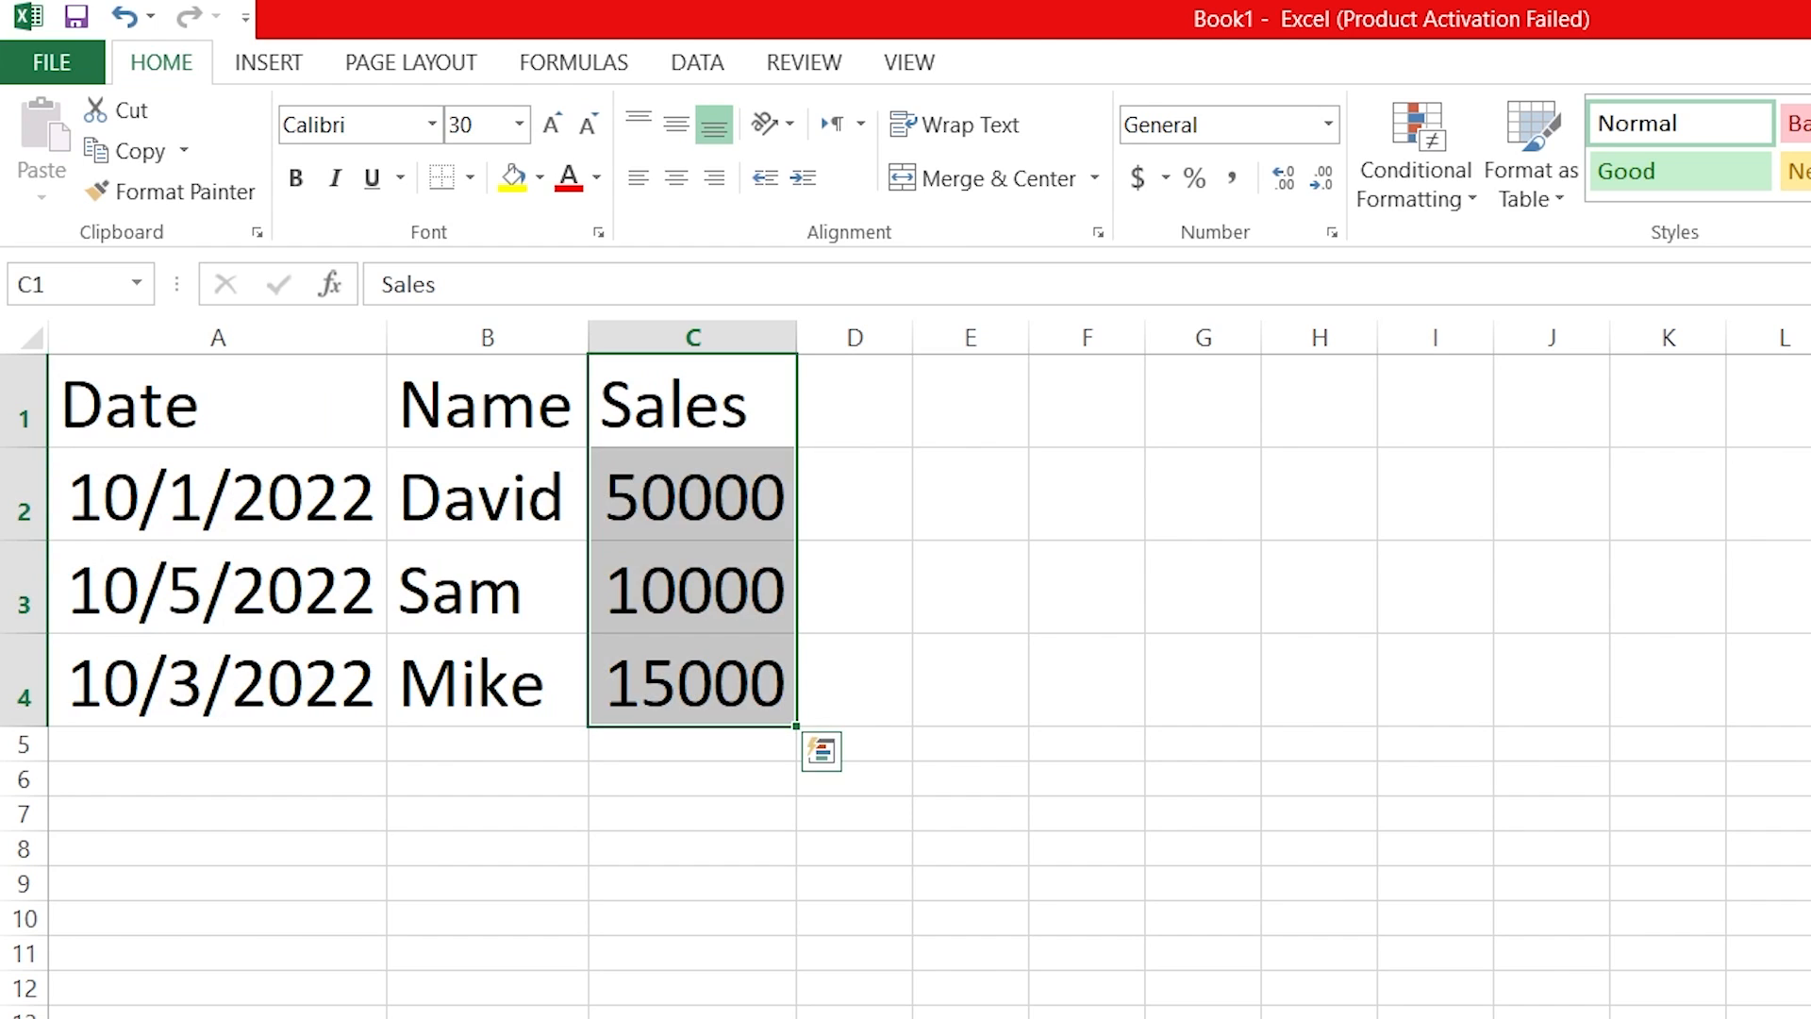
pyautogui.press('Left')
pyautogui.press('Left')
pyautogui.press('Down')
pyautogui.press('Up')
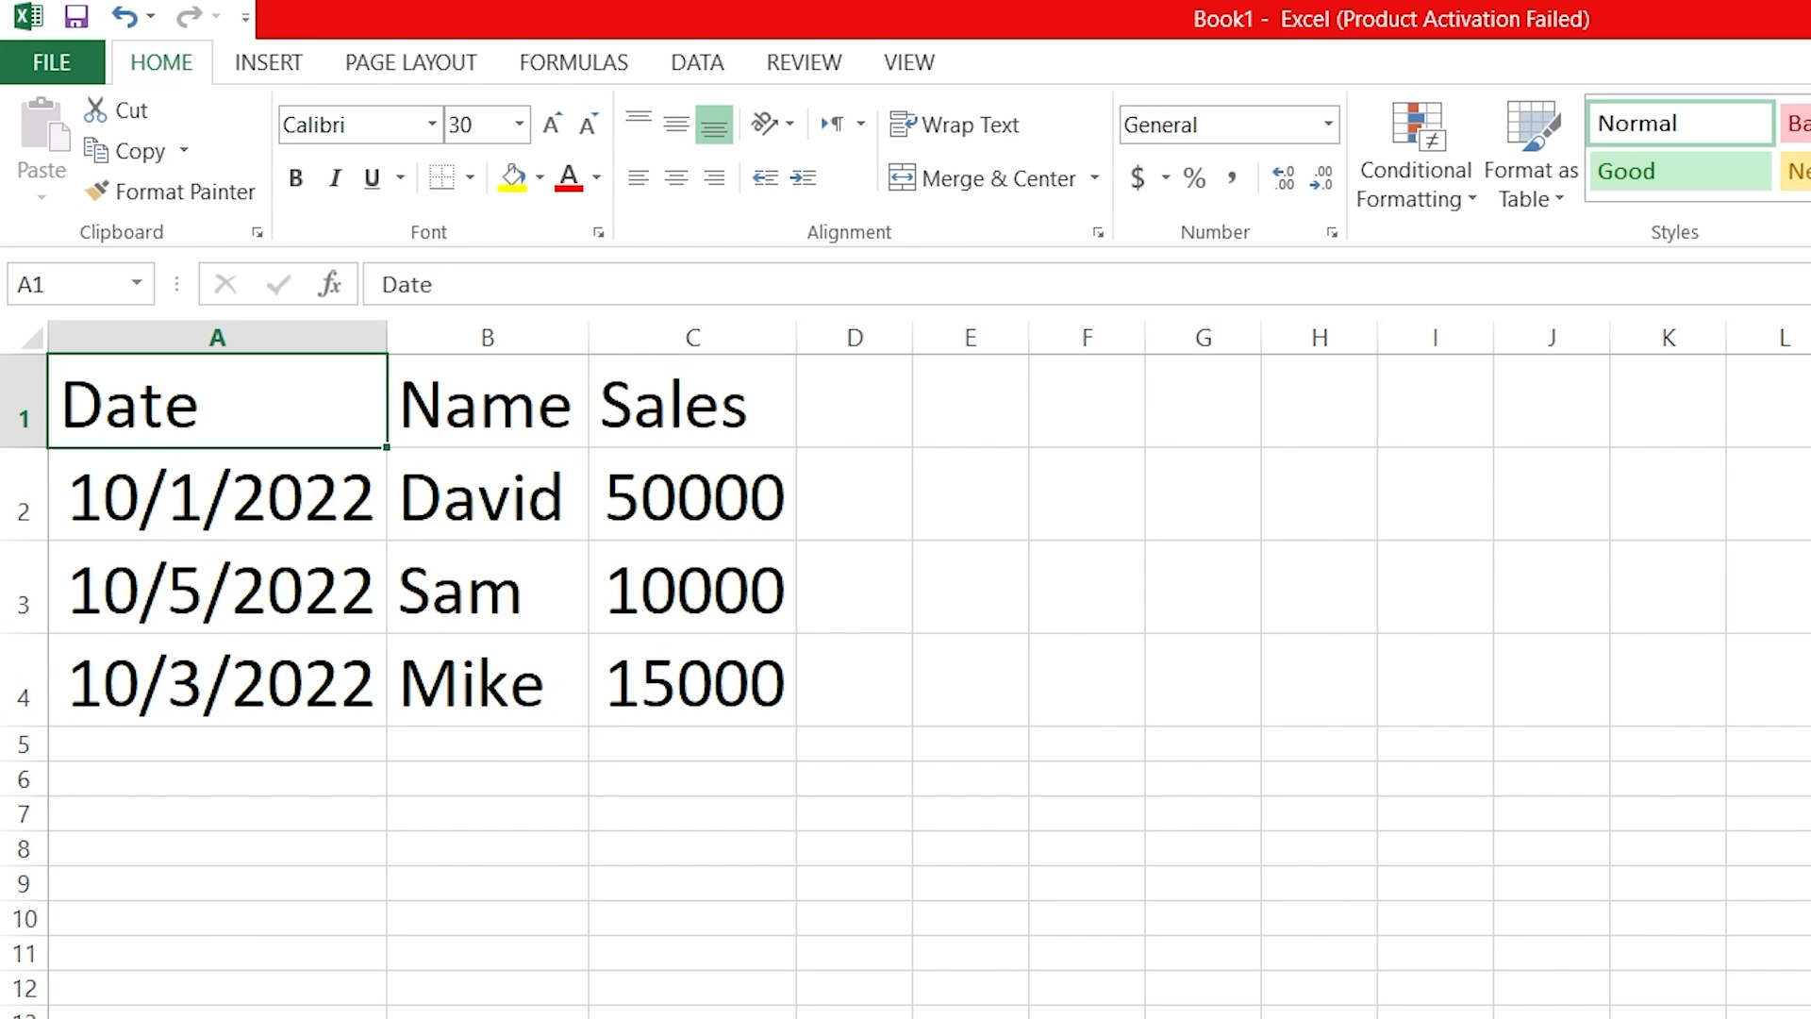
# - Open the Format Cells settings for the Date column A1:A4 and review the alignment, font, border, fill and protection options
pyautogui.hotkey('ctrl', 'shift', 'Down')
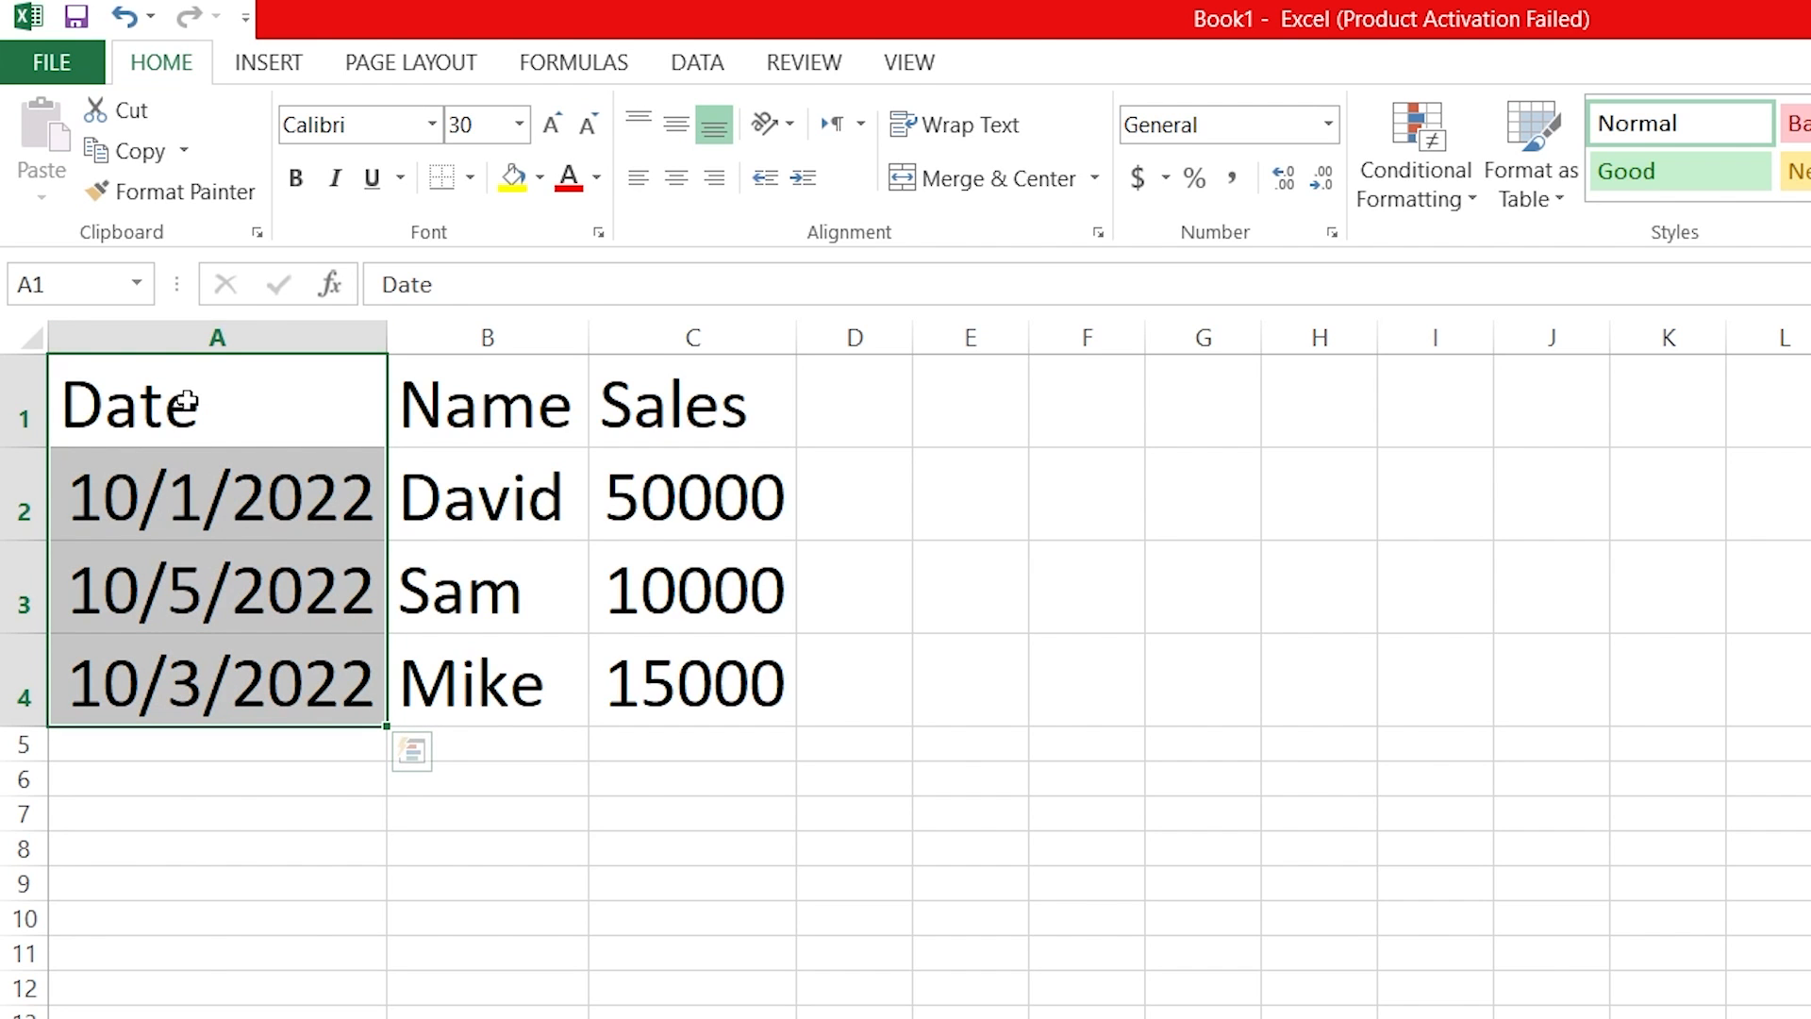
pyautogui.rightClick(186, 403)
pyautogui.click(365, 957)
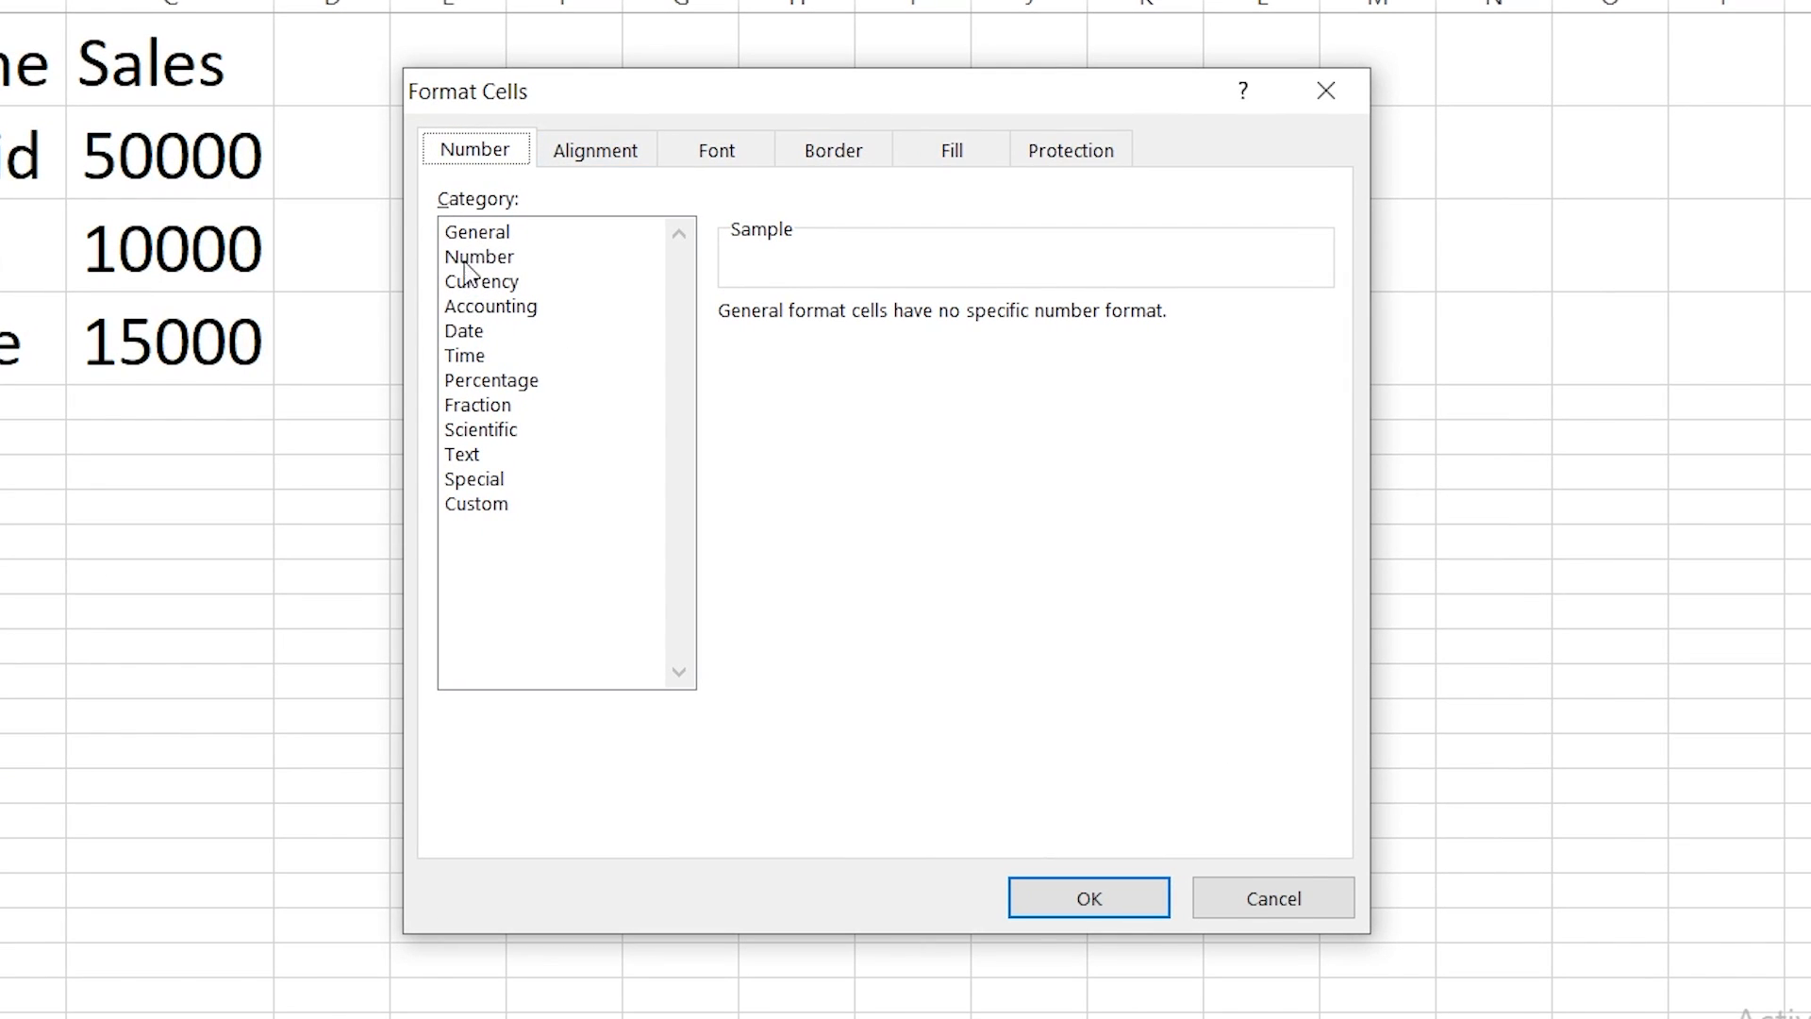
pyautogui.click(581, 160)
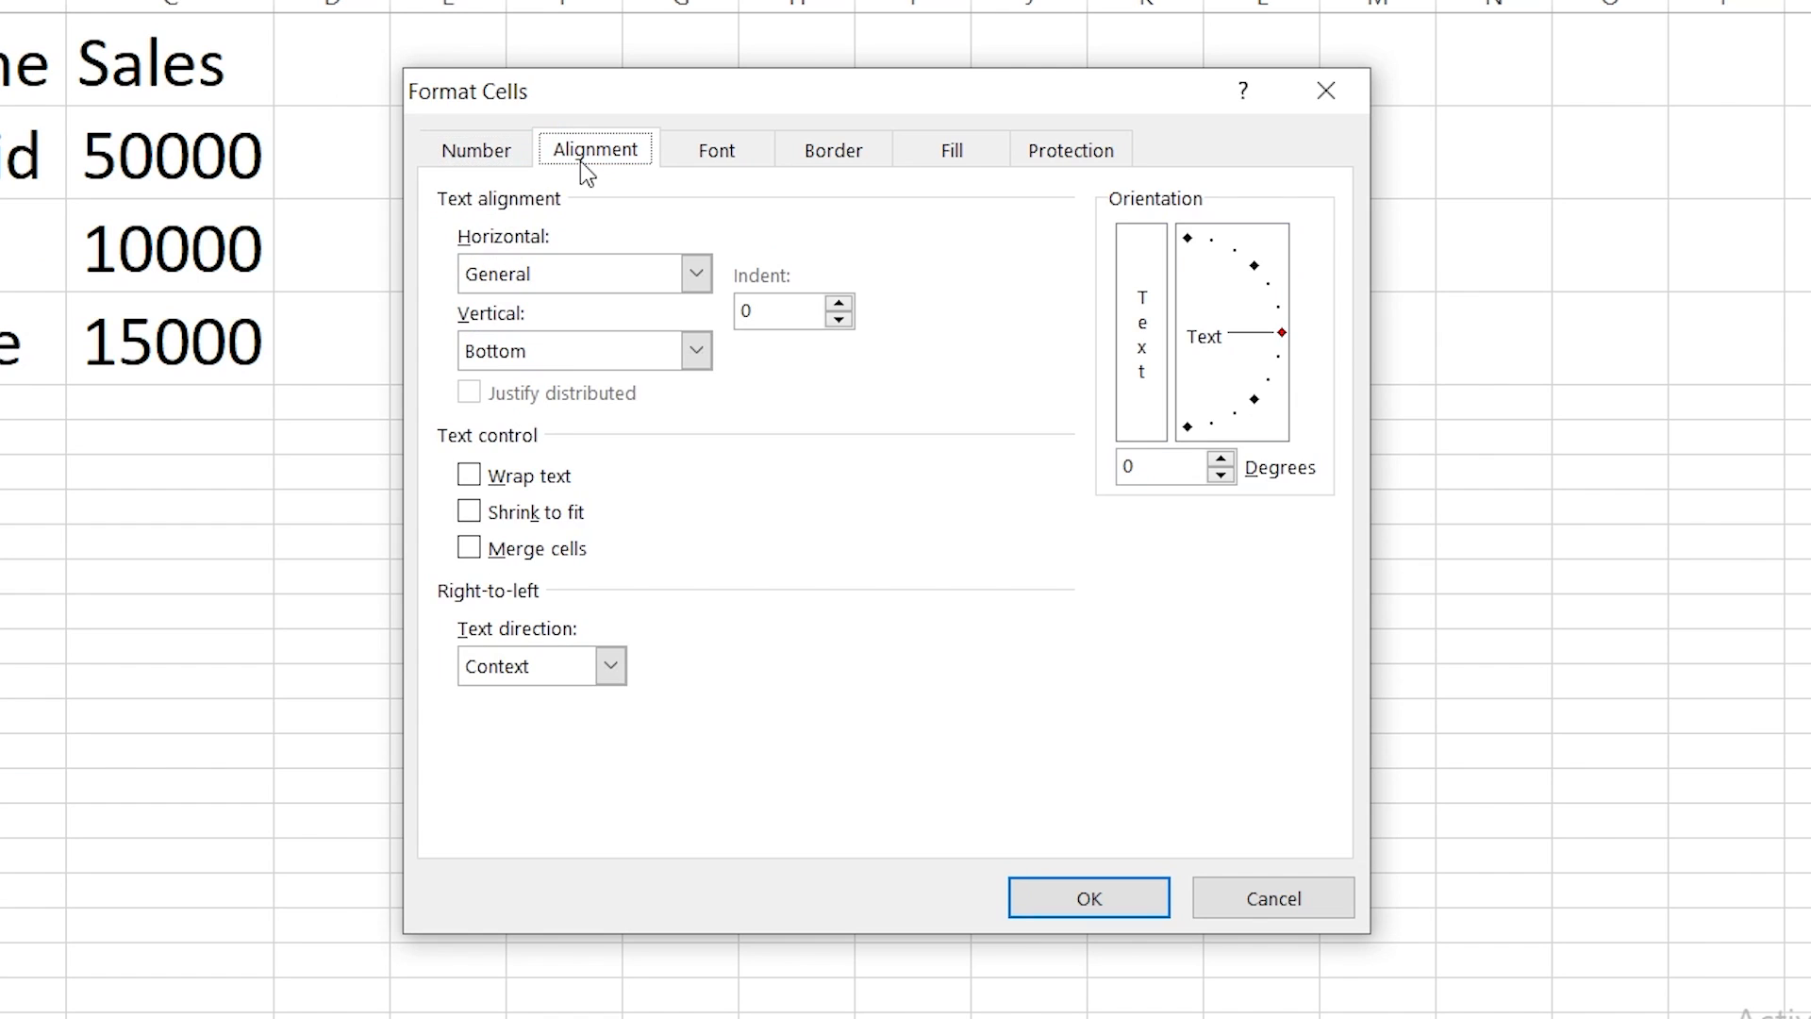
pyautogui.click(714, 159)
pyautogui.click(847, 162)
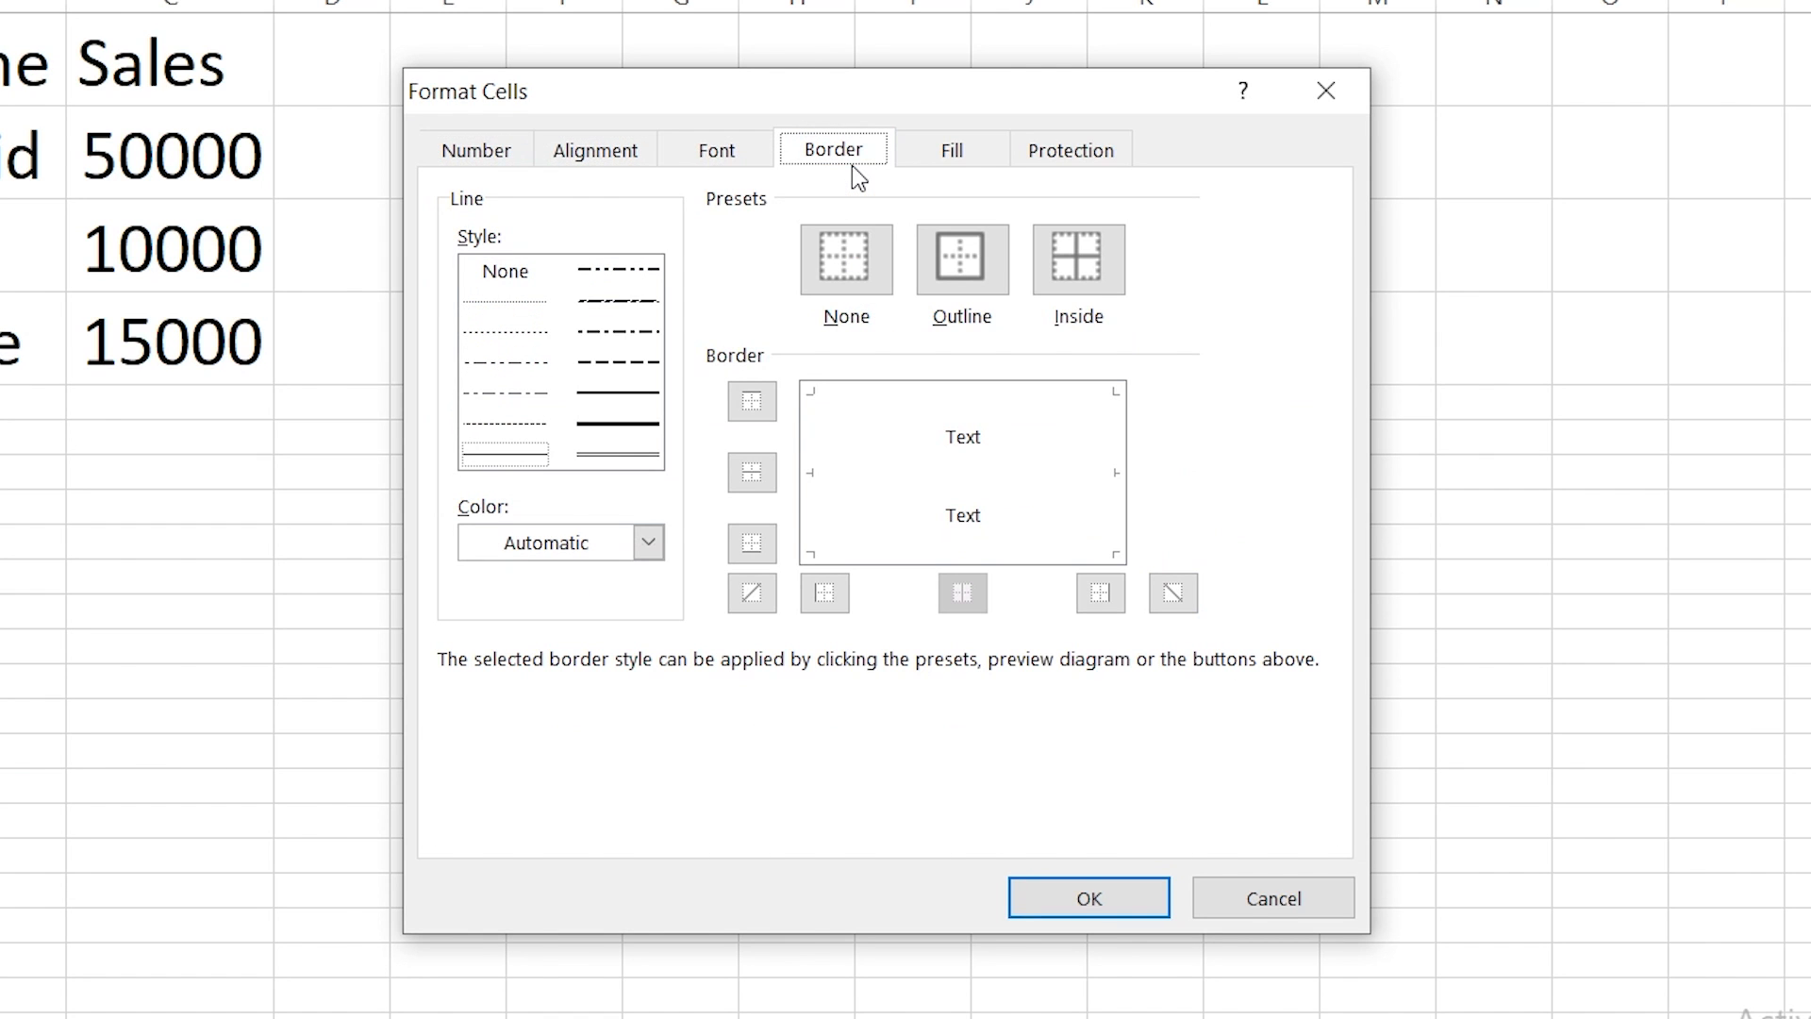
pyautogui.click(946, 147)
pyautogui.click(1063, 144)
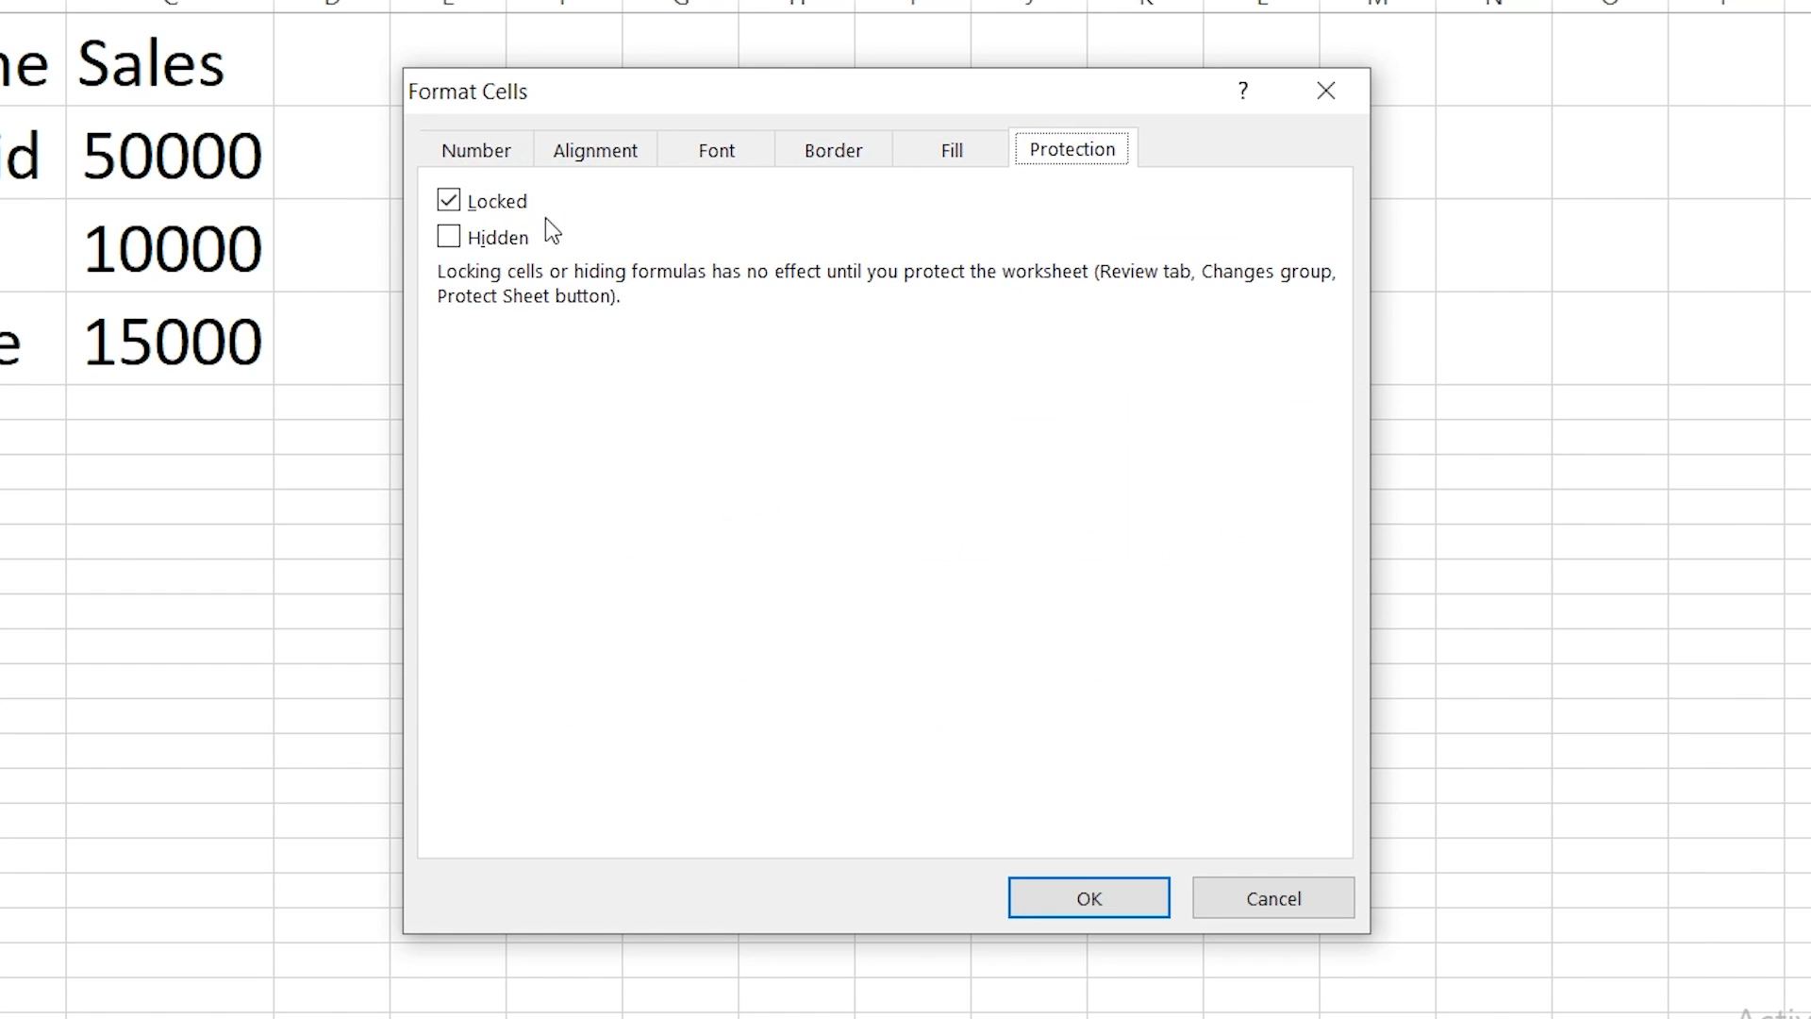
# - Apply the Date number format of type 14-Mar-12 to the Date column A1:A4
pyautogui.click(455, 157)
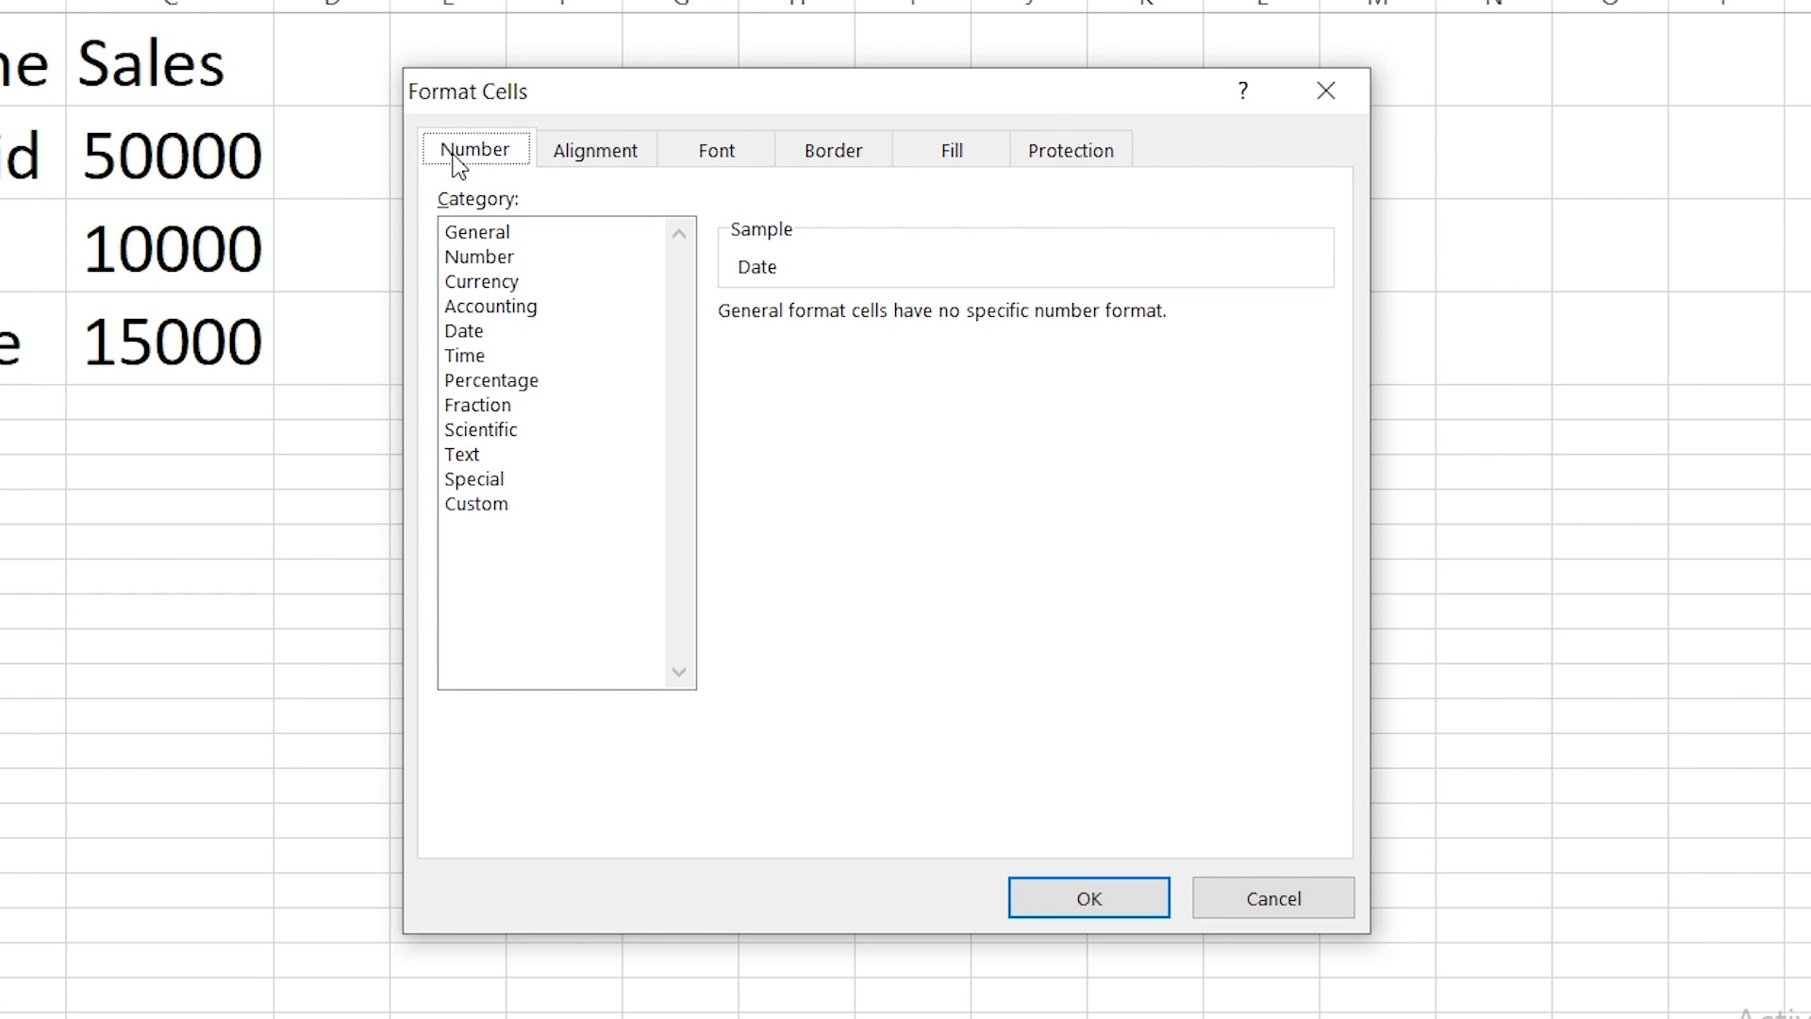
pyautogui.click(466, 332)
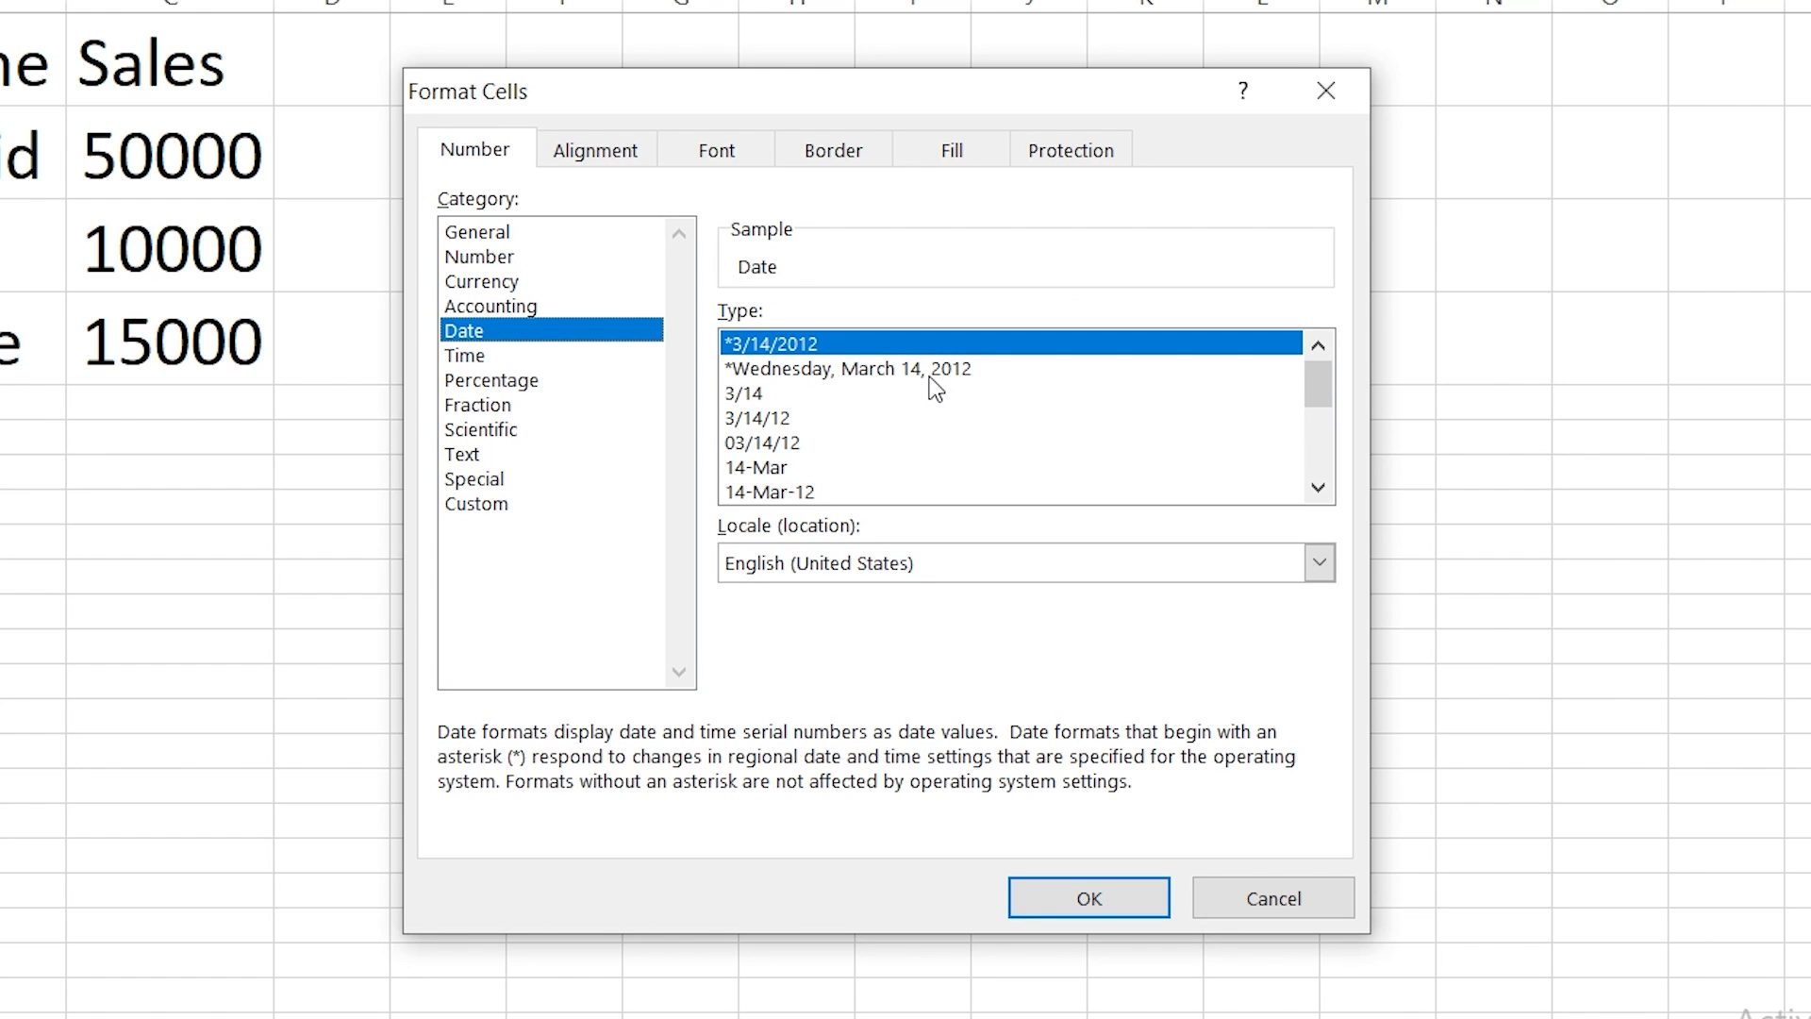
pyautogui.click(849, 487)
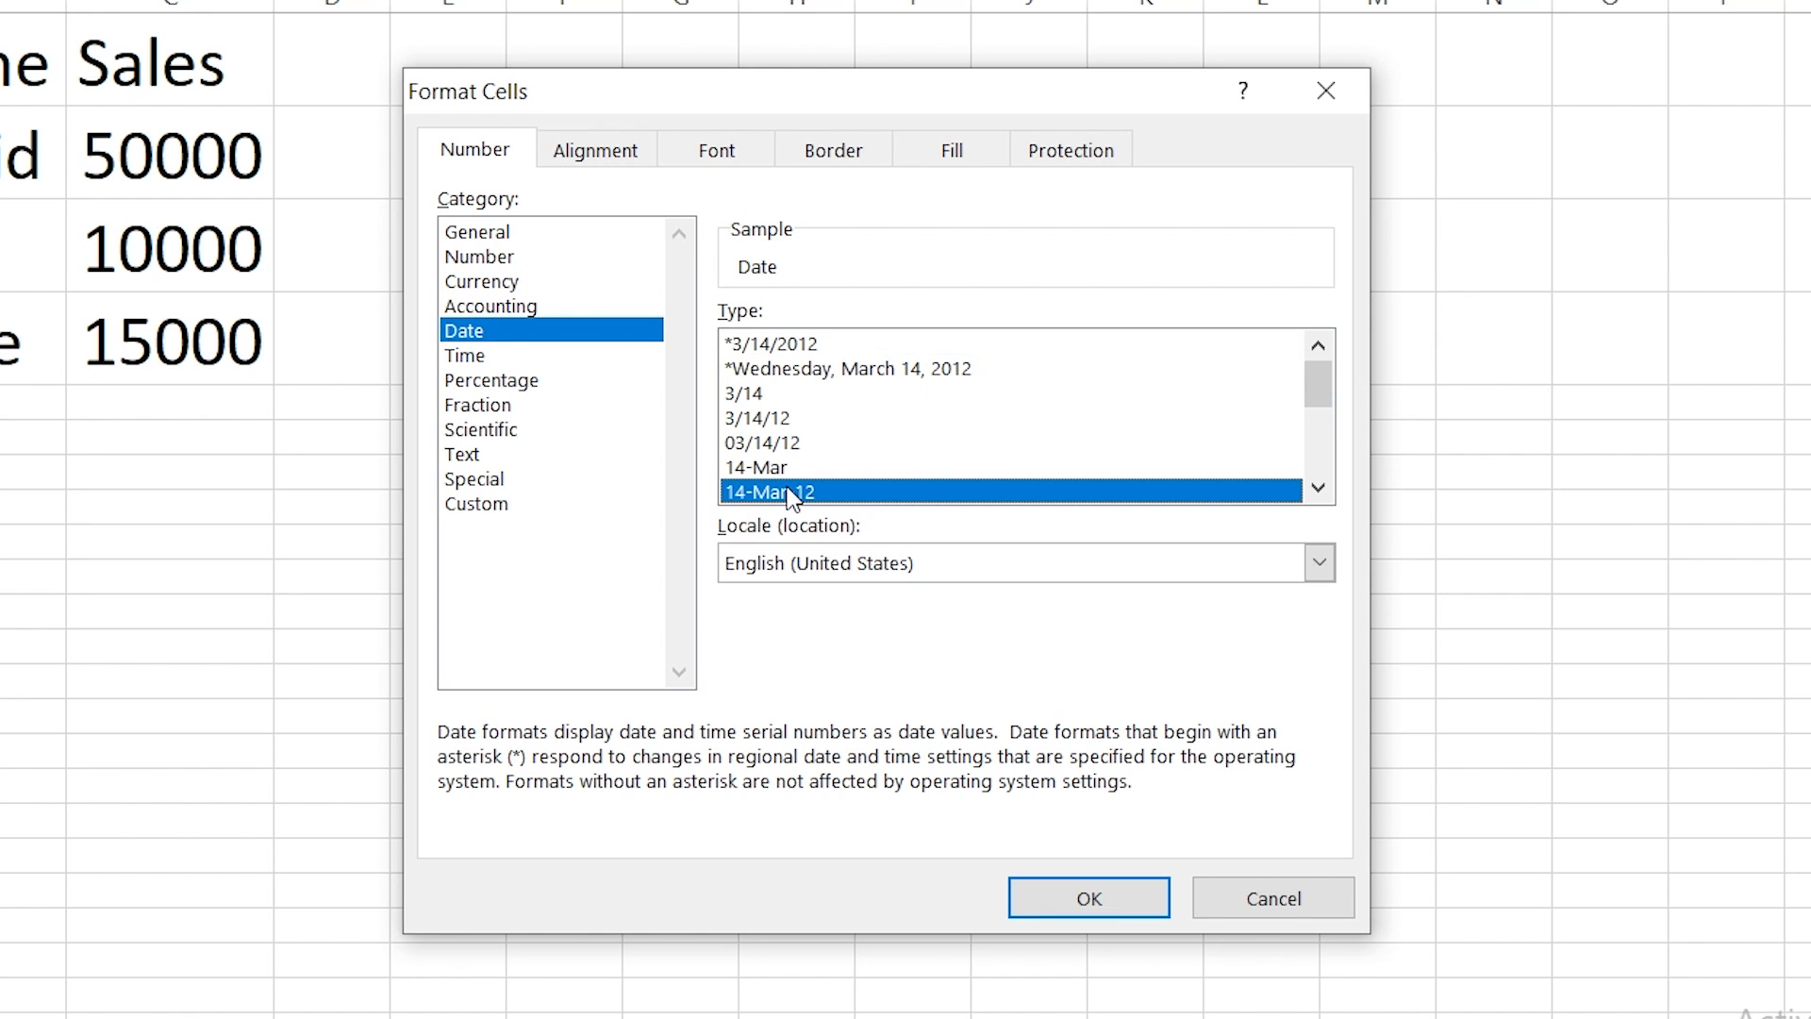
pyautogui.click(1039, 894)
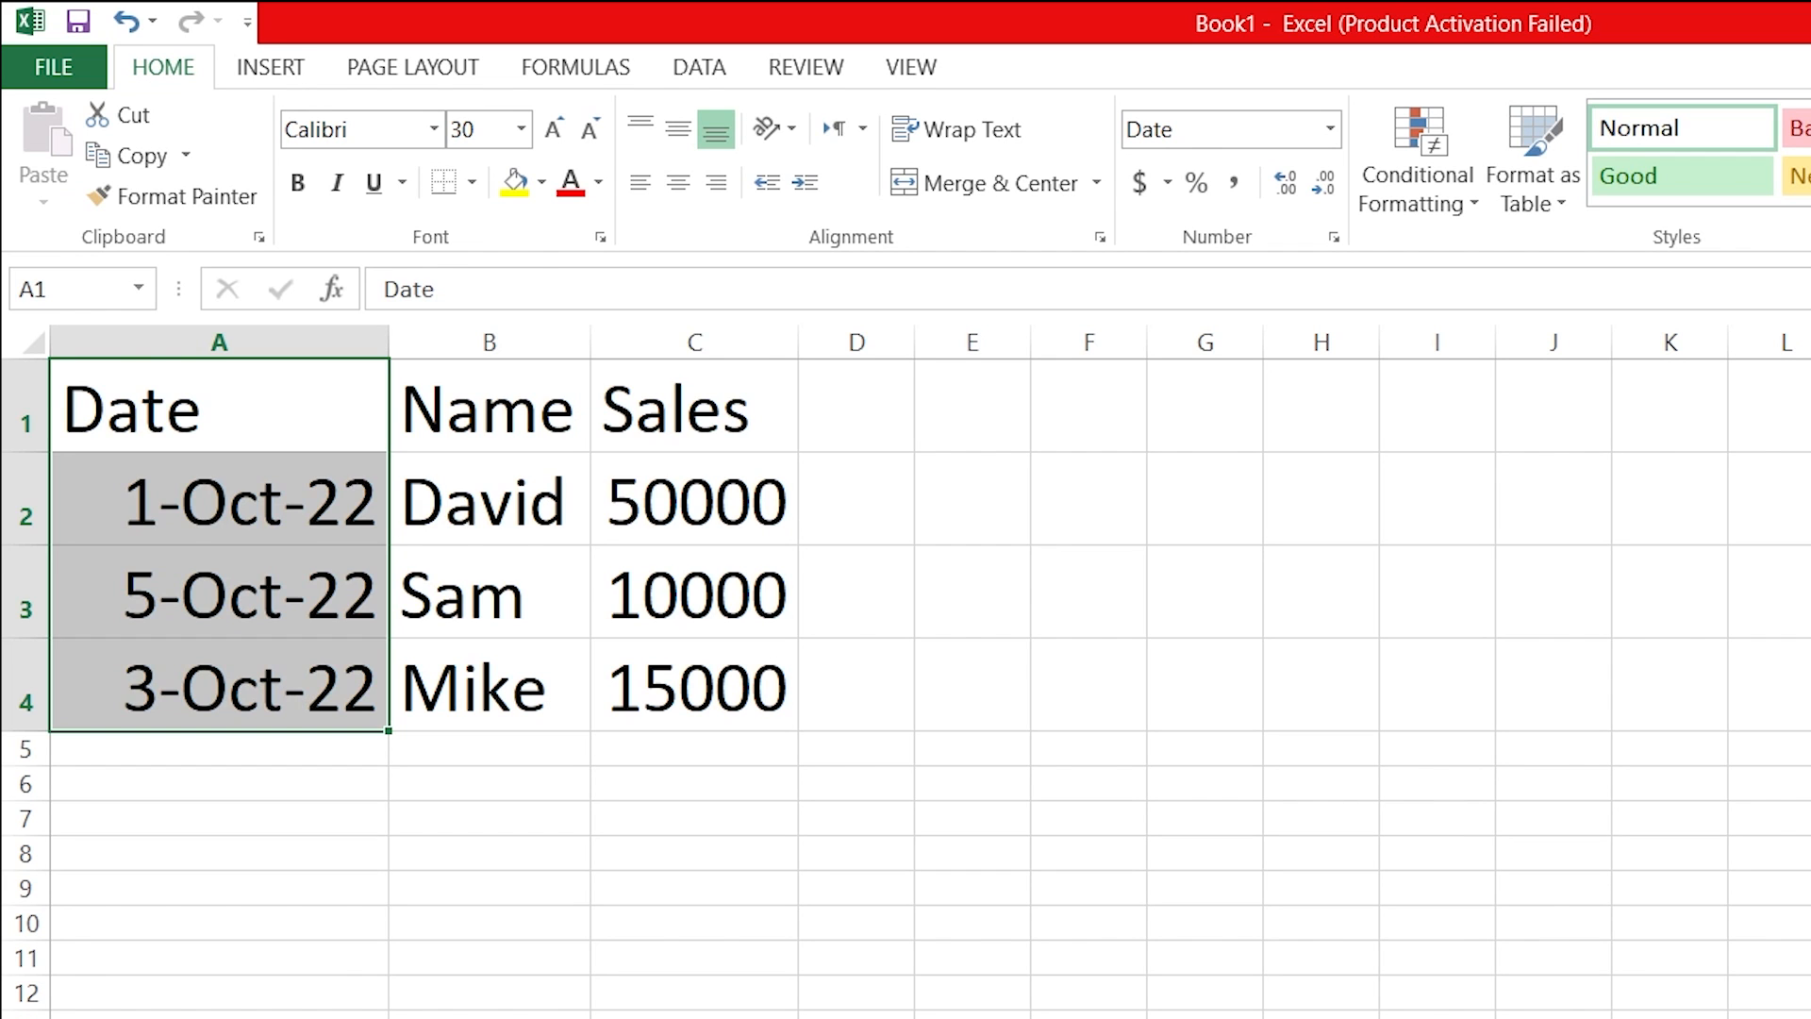
# - Apply the Currency format with 2 decimal places and the $ symbol to the Sales column C1:C4
pyautogui.click(694, 406)
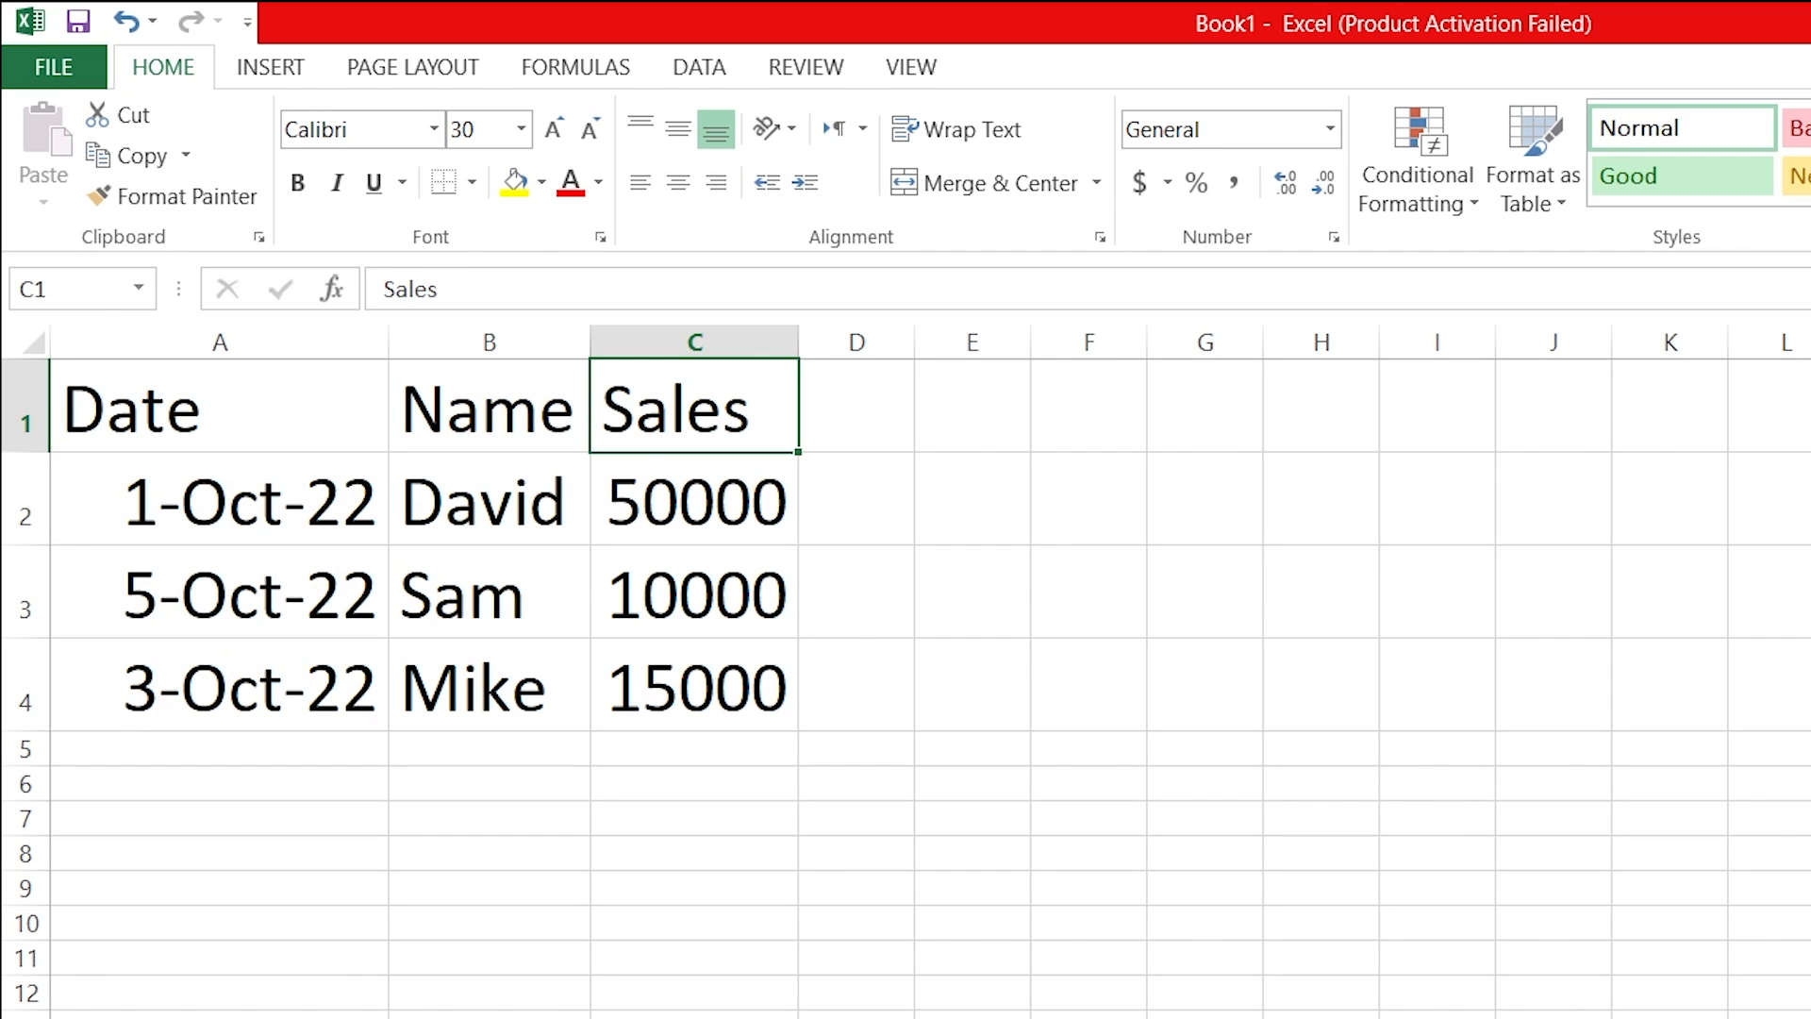
pyautogui.hotkey('shift', 'Down')
pyautogui.hotkey('shift', 'Down')
pyautogui.hotkey('shift', 'Down')
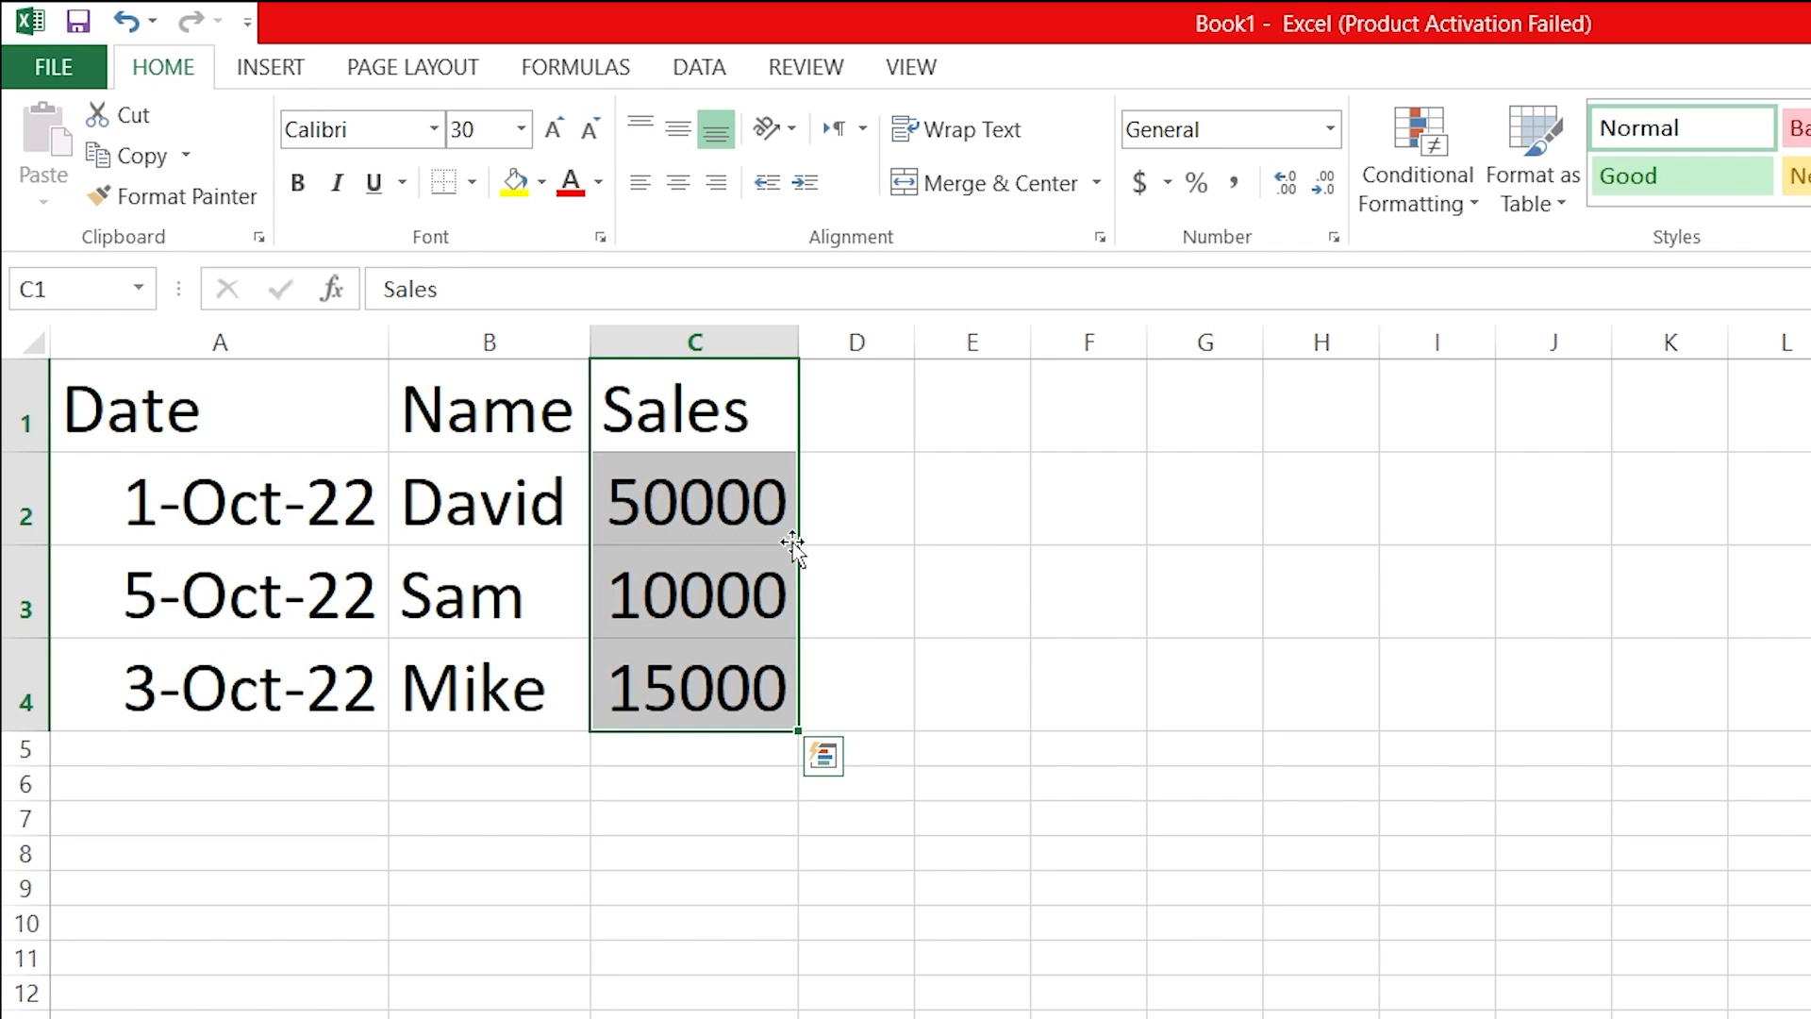
pyautogui.rightClick(696, 459)
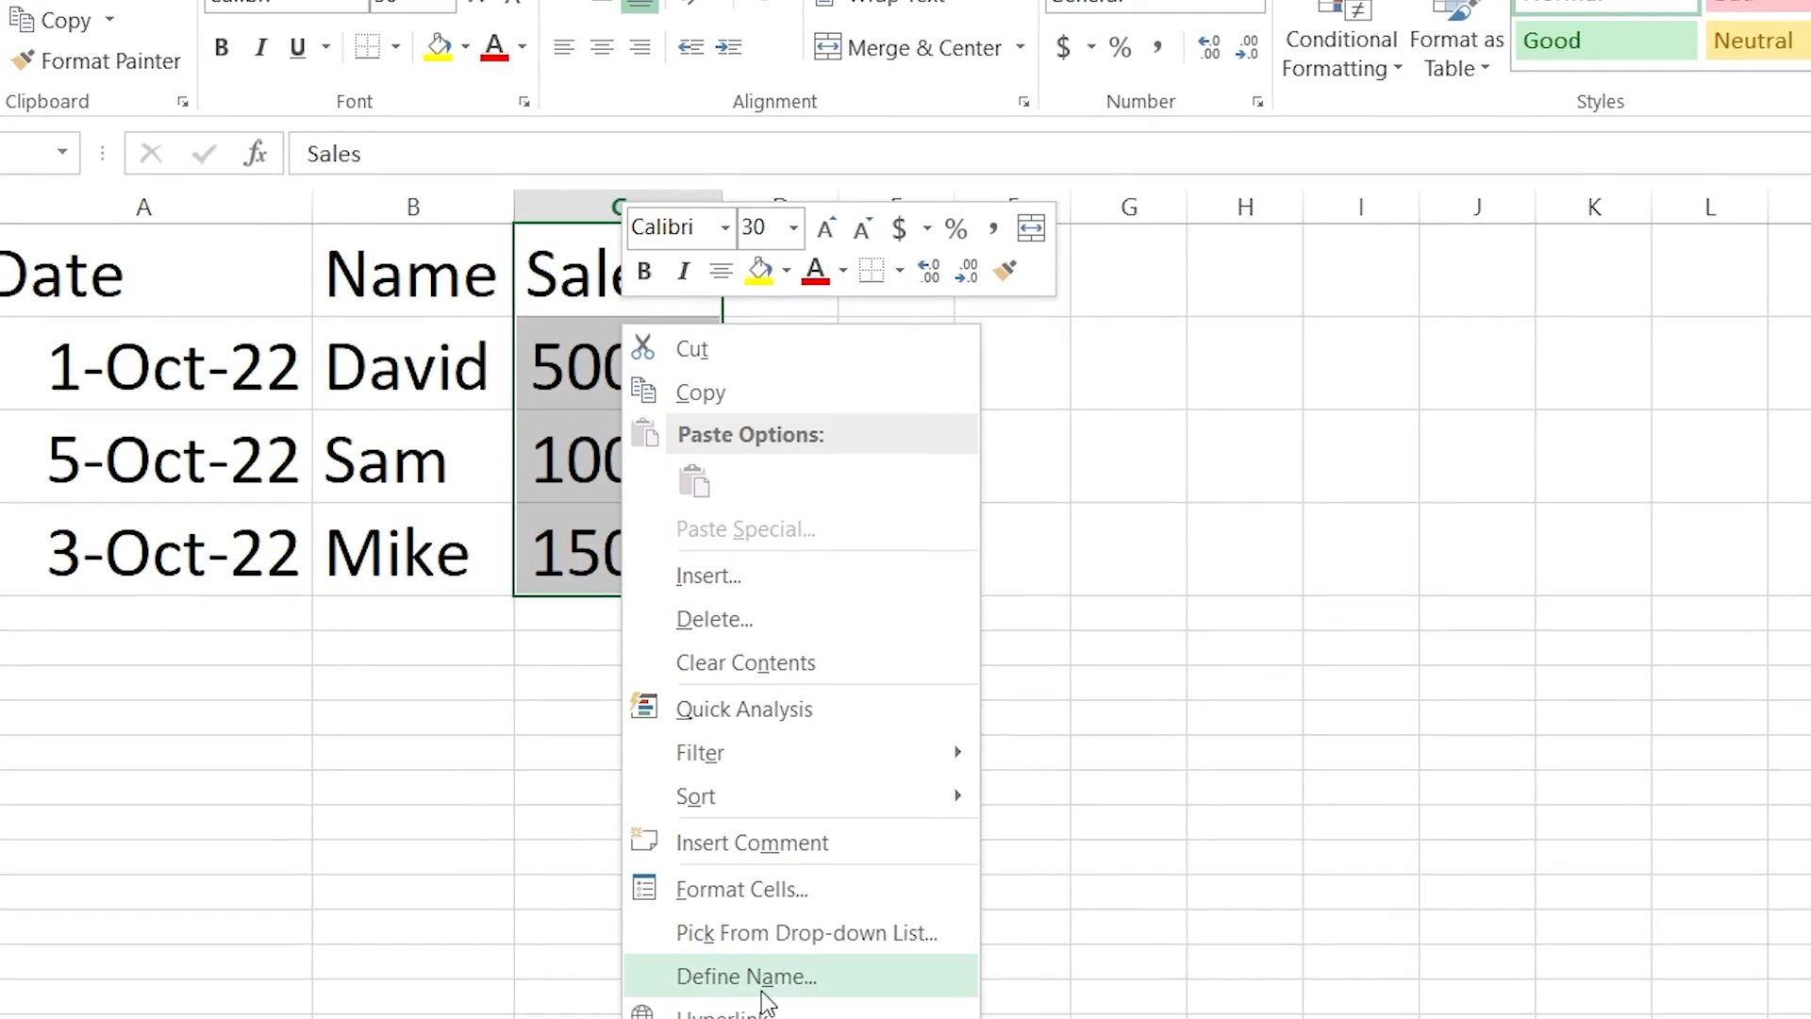
pyautogui.click(573, 777)
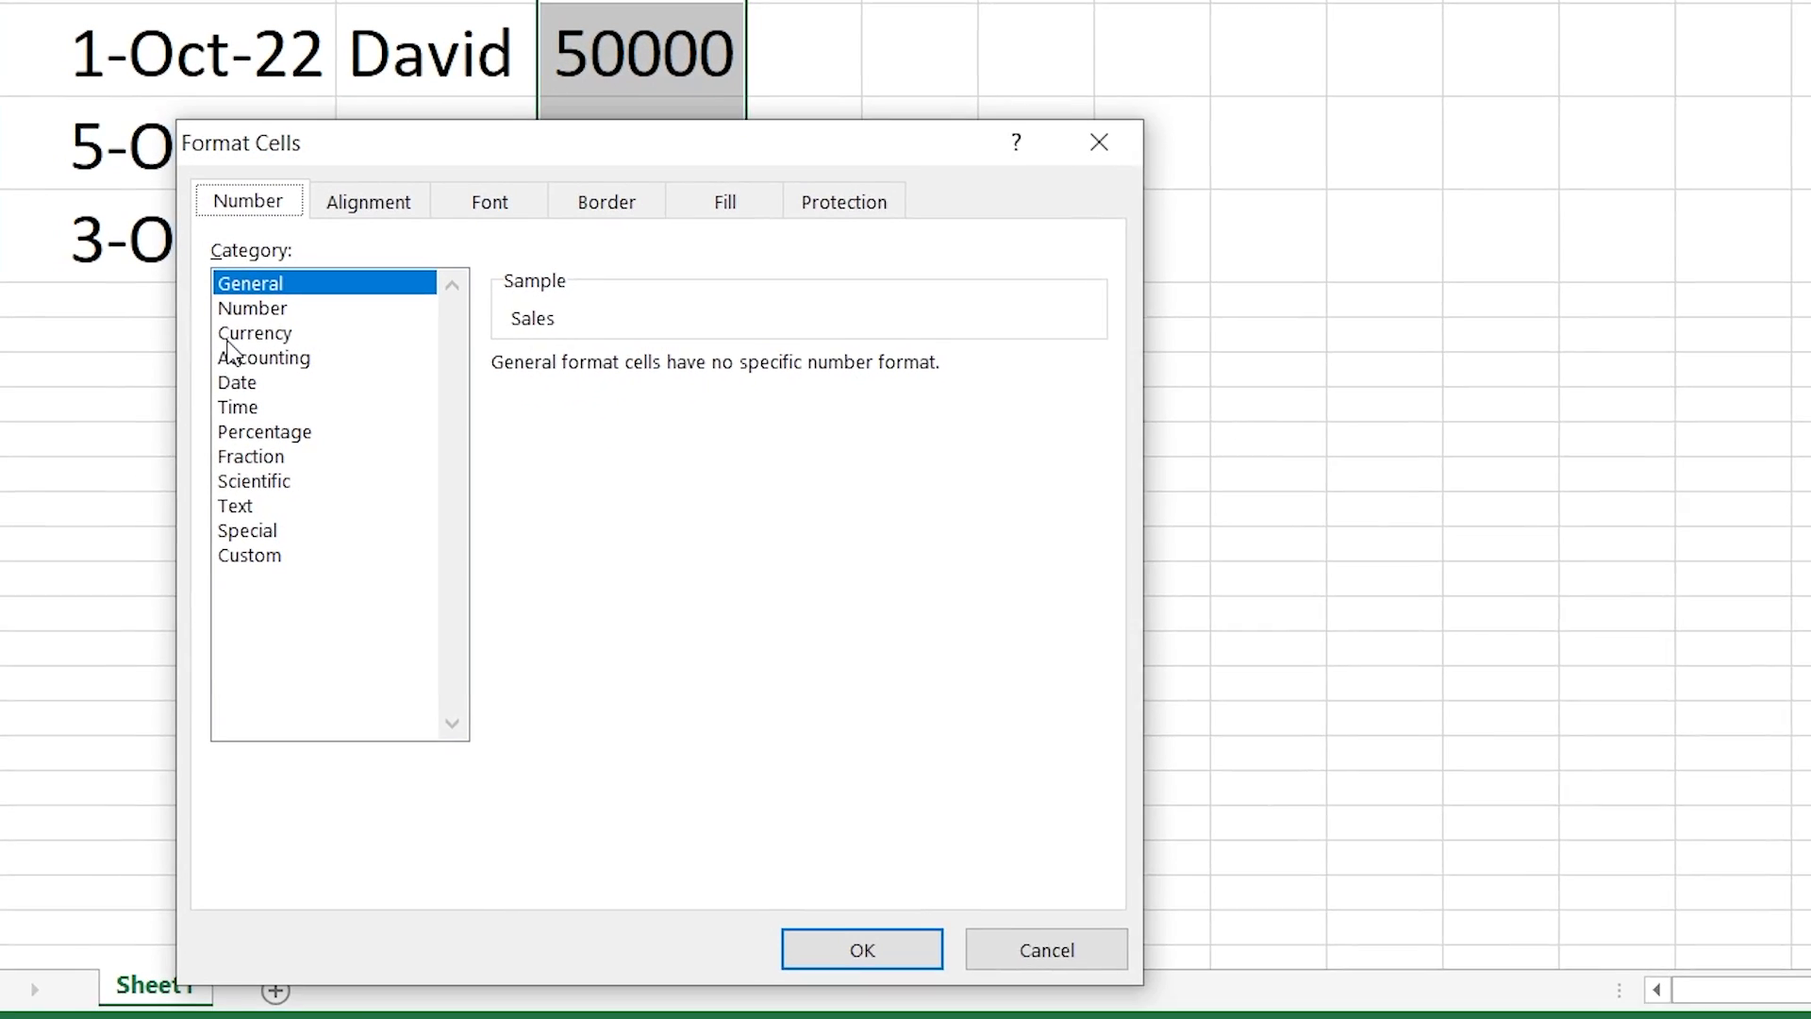
pyautogui.click(184, 507)
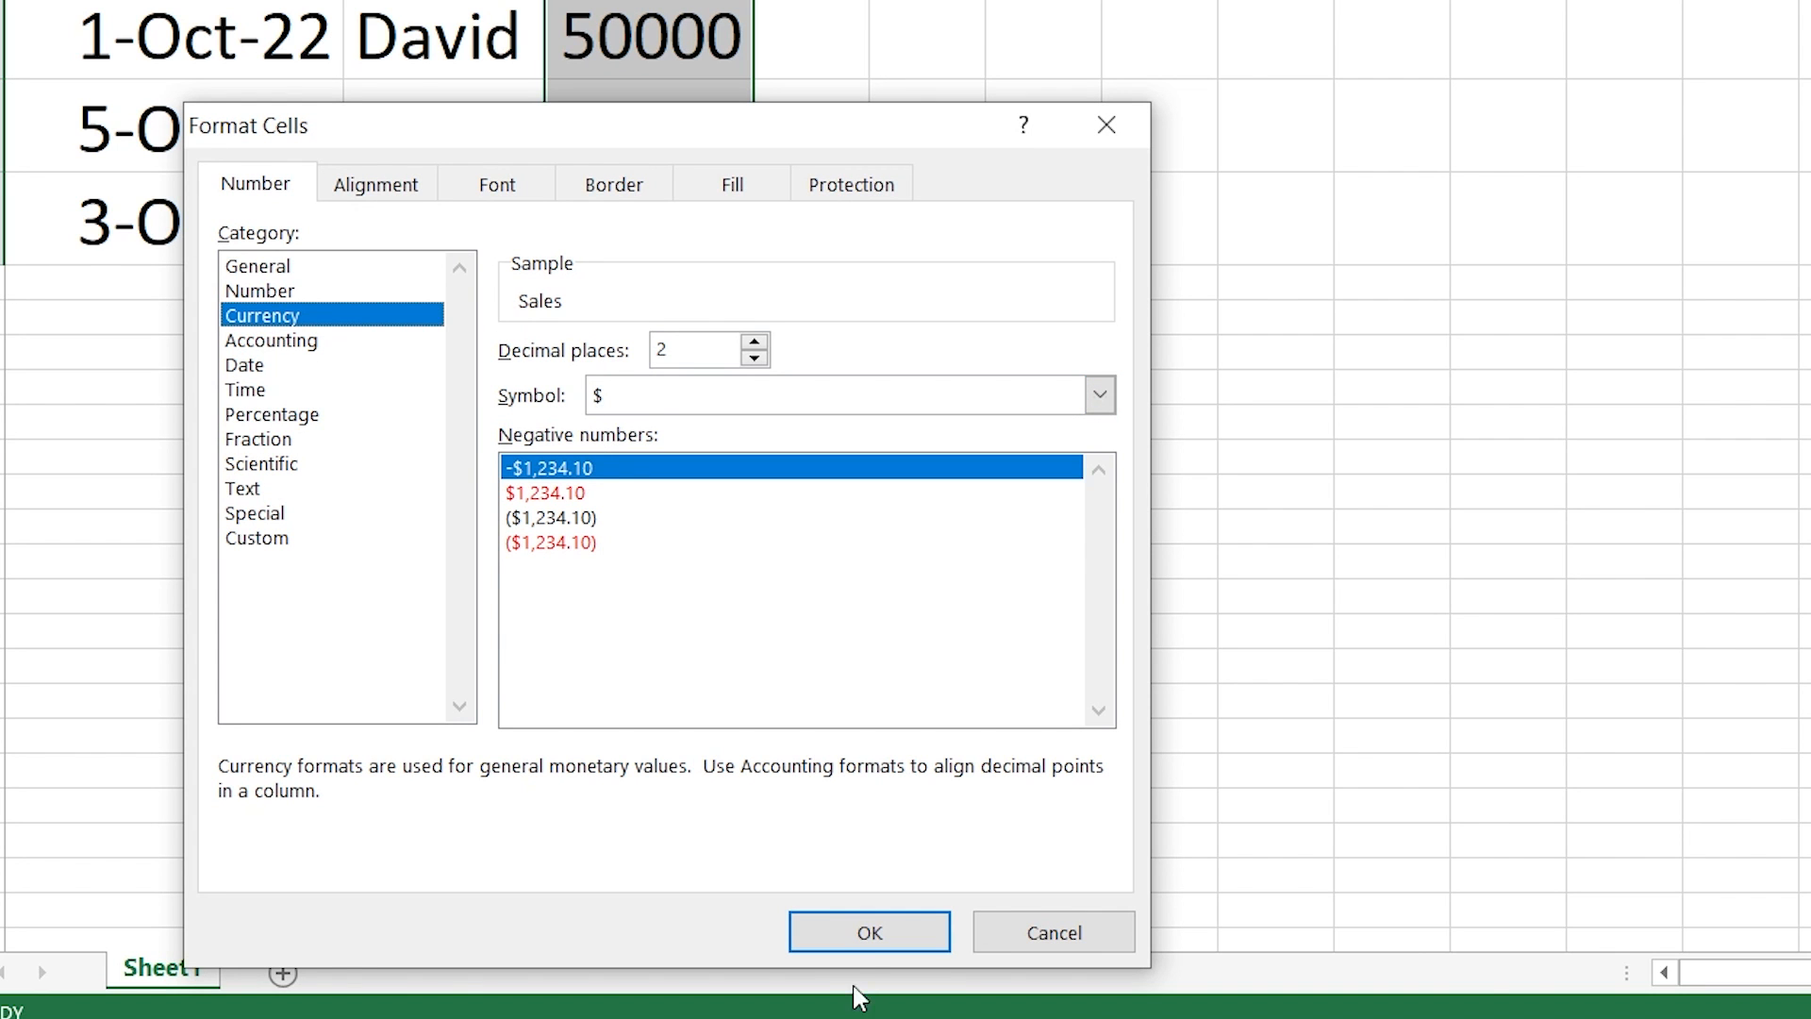
pyautogui.click(842, 914)
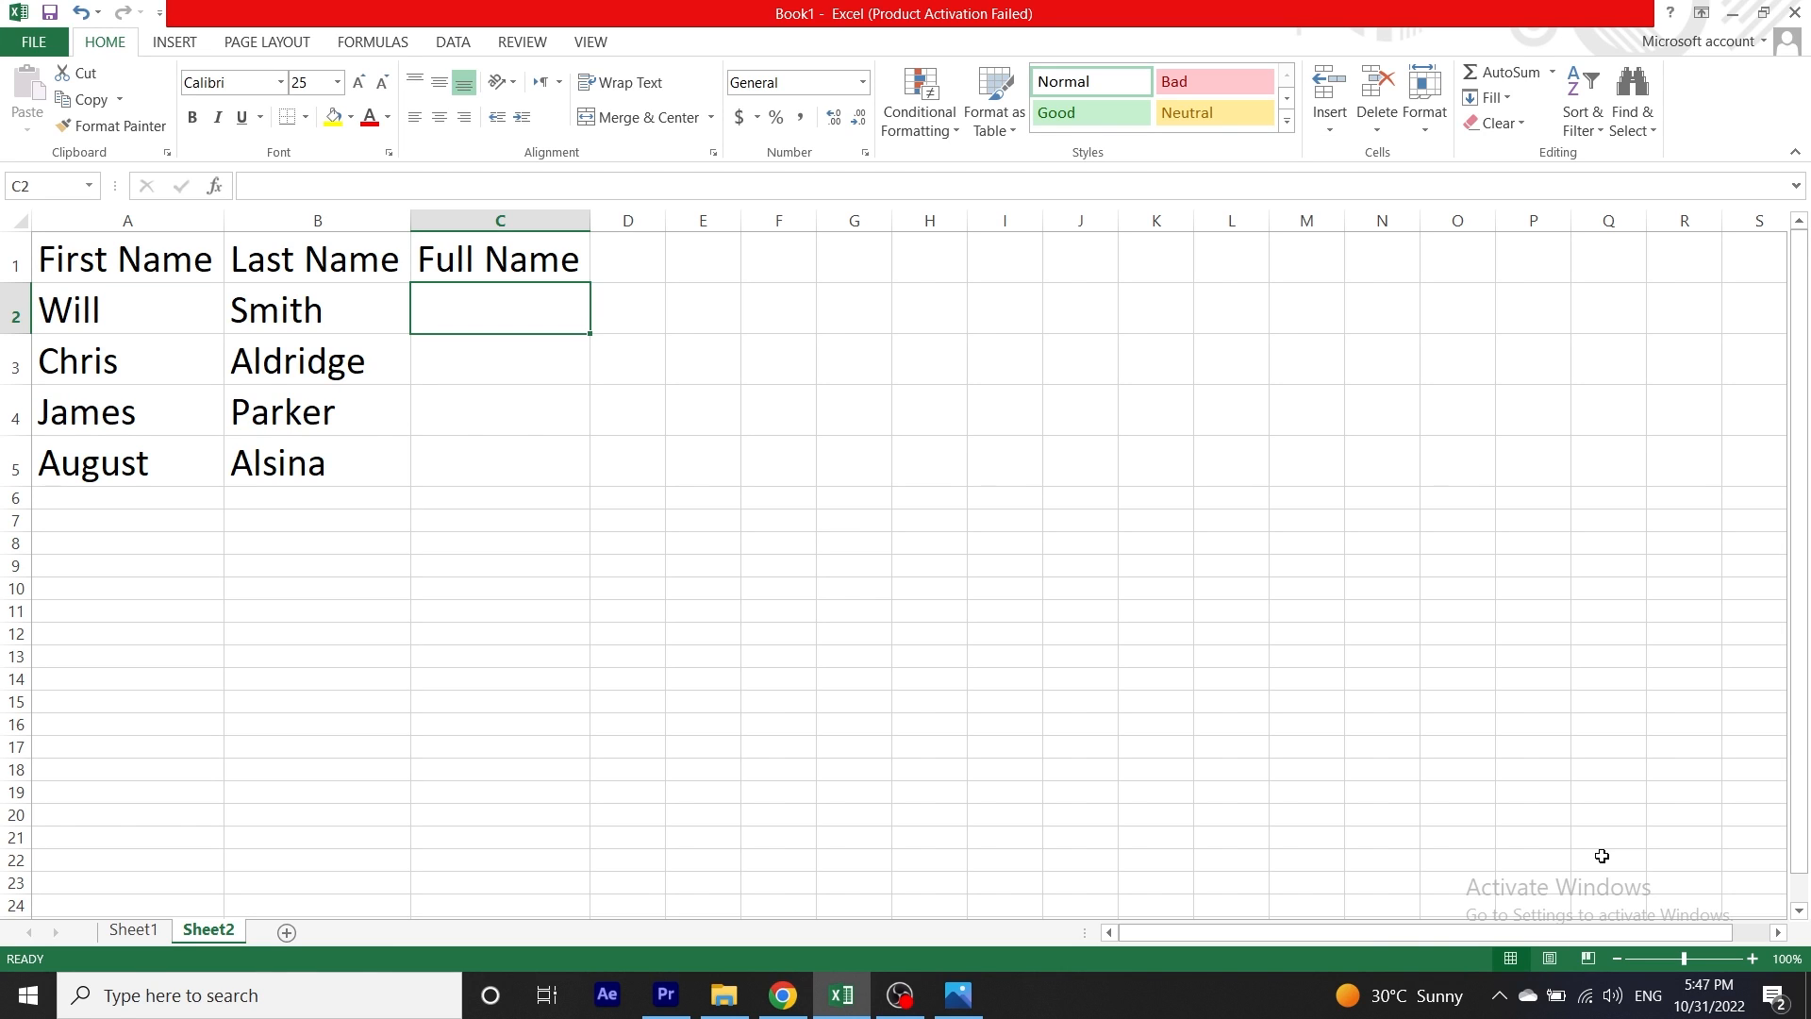
# - Enter the first person's full name in C2, combining first and last name, and Flash Fill the remaining full names in C3:C5
pyautogui.press('Left')
pyautogui.press('Left')
pyautogui.hotkey('ctrl', 'shift', 'Down')
pyautogui.press('Right')
pyautogui.hotkey('ctrl', 'shift', 'Down')
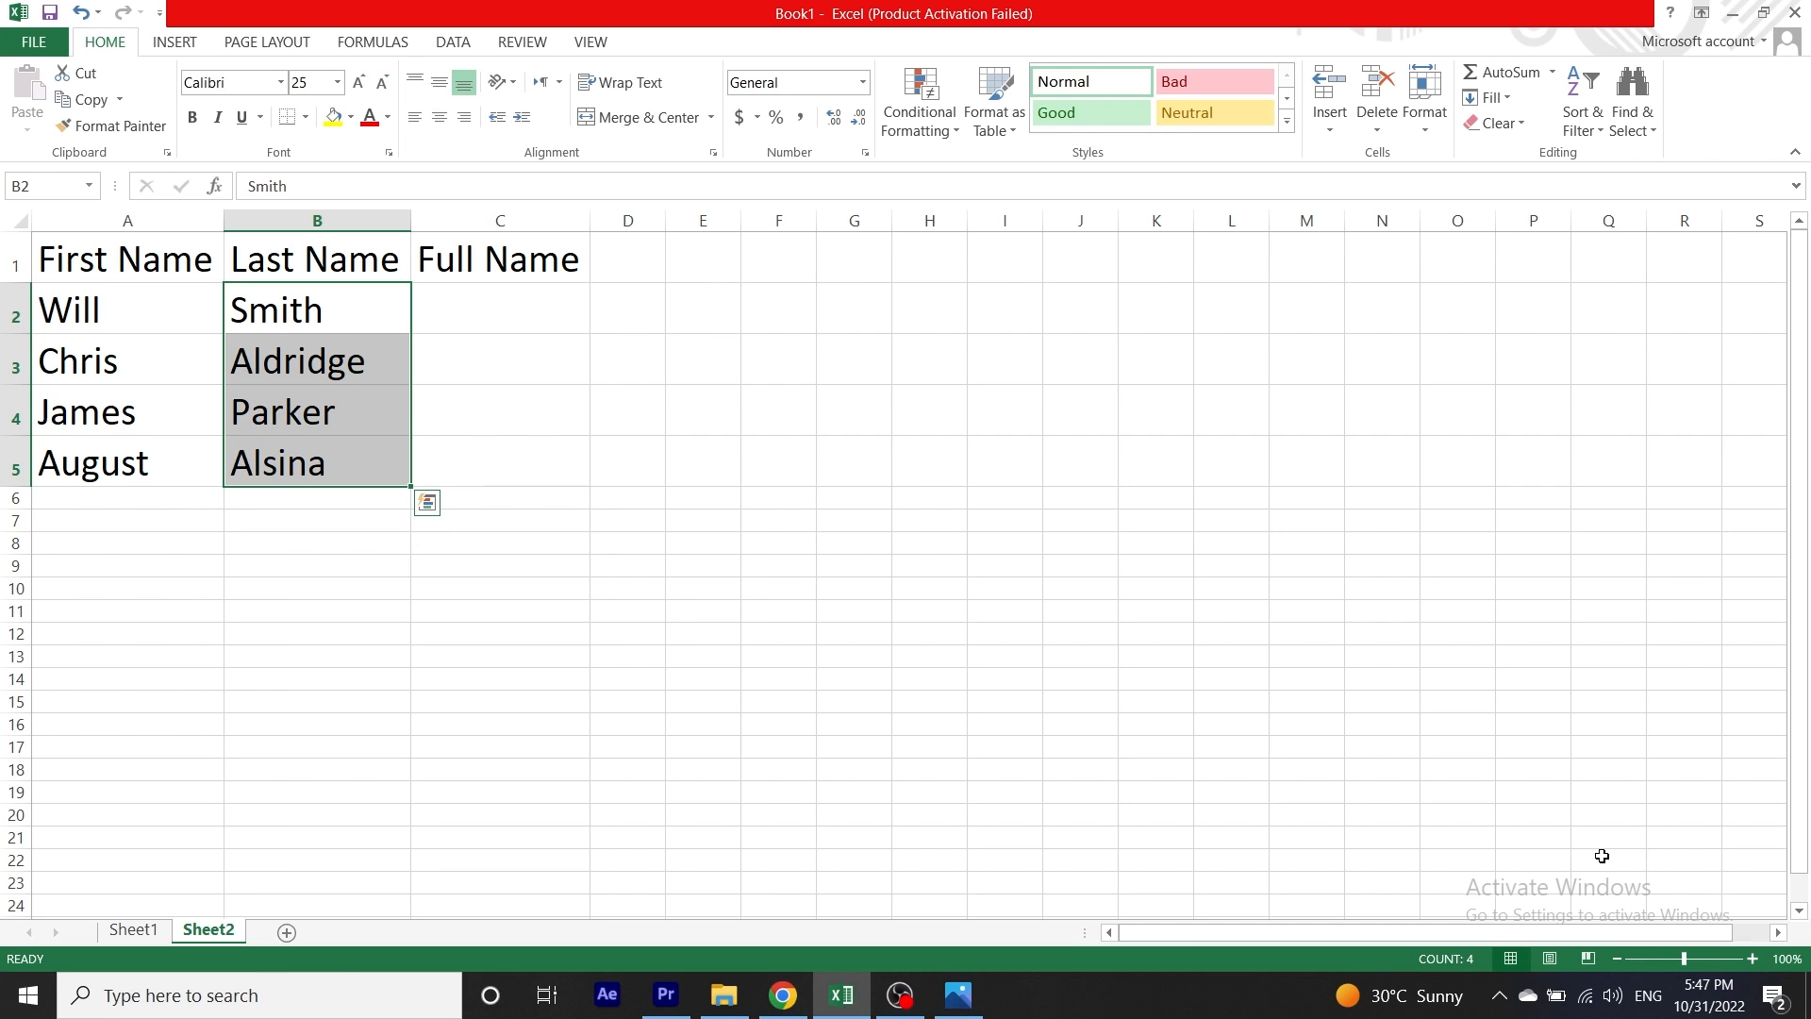
pyautogui.press('Right')
pyautogui.write('Will ')
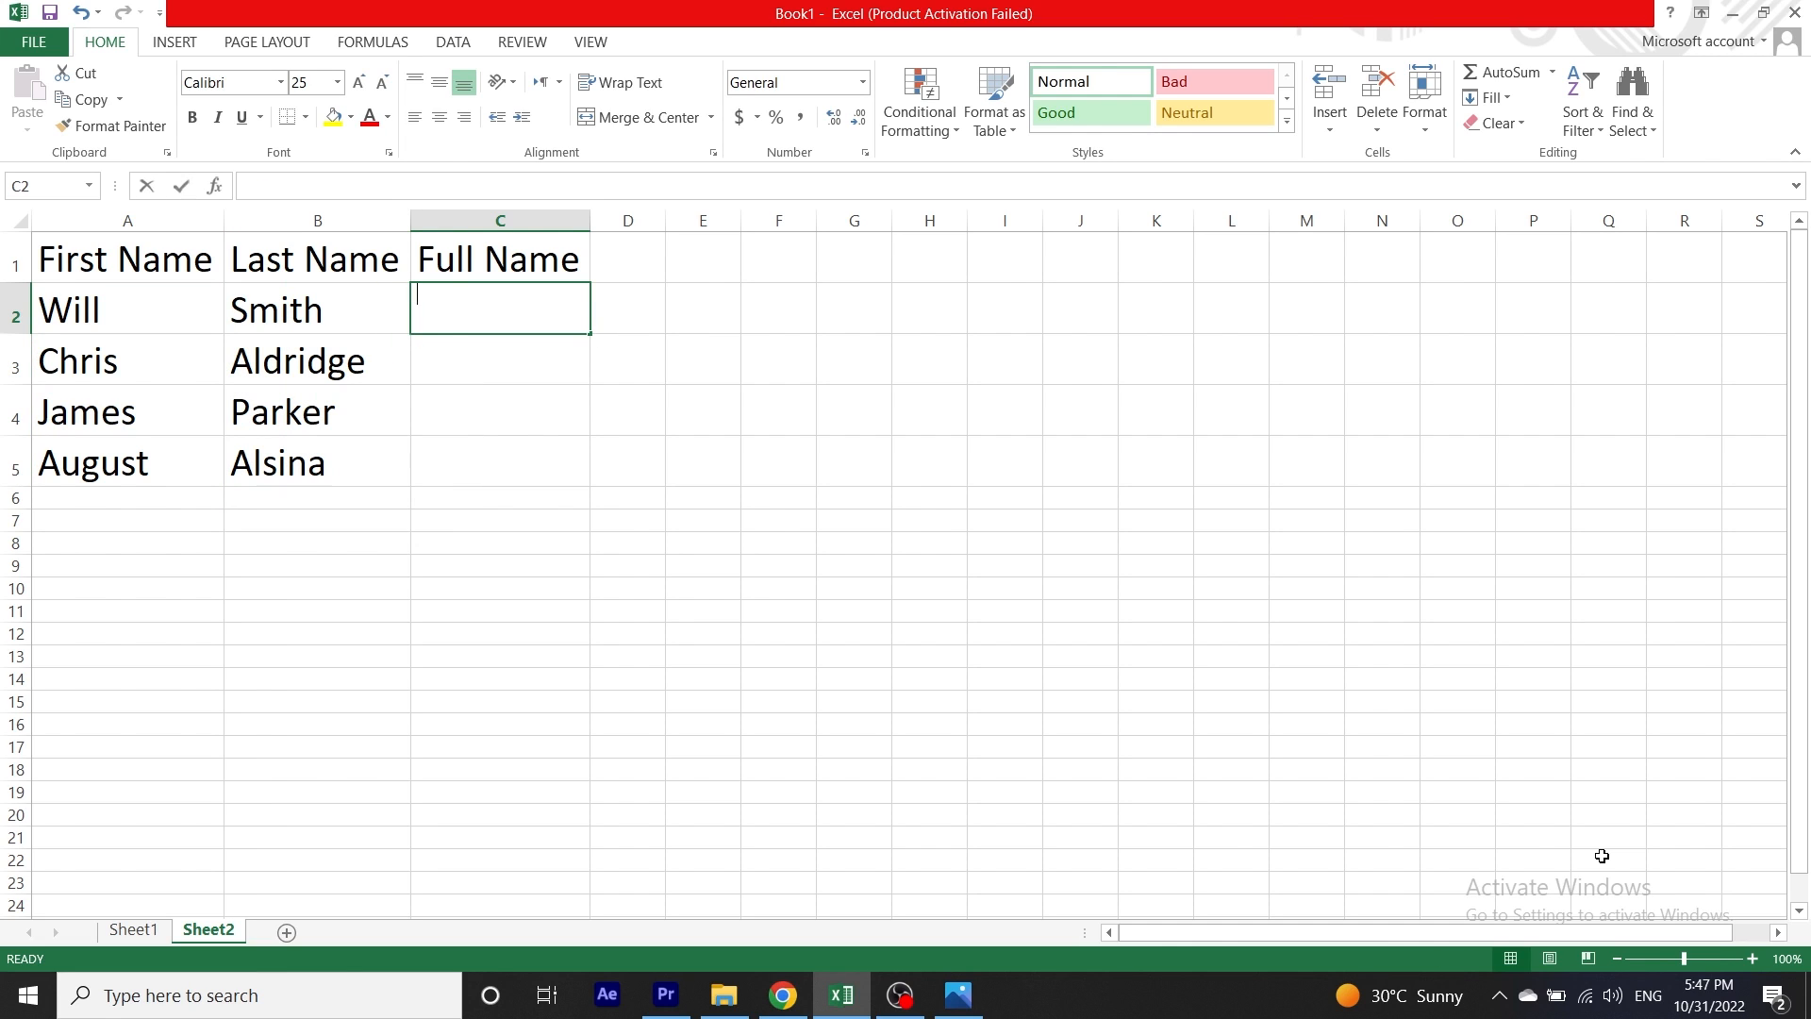
pyautogui.write('Smith')
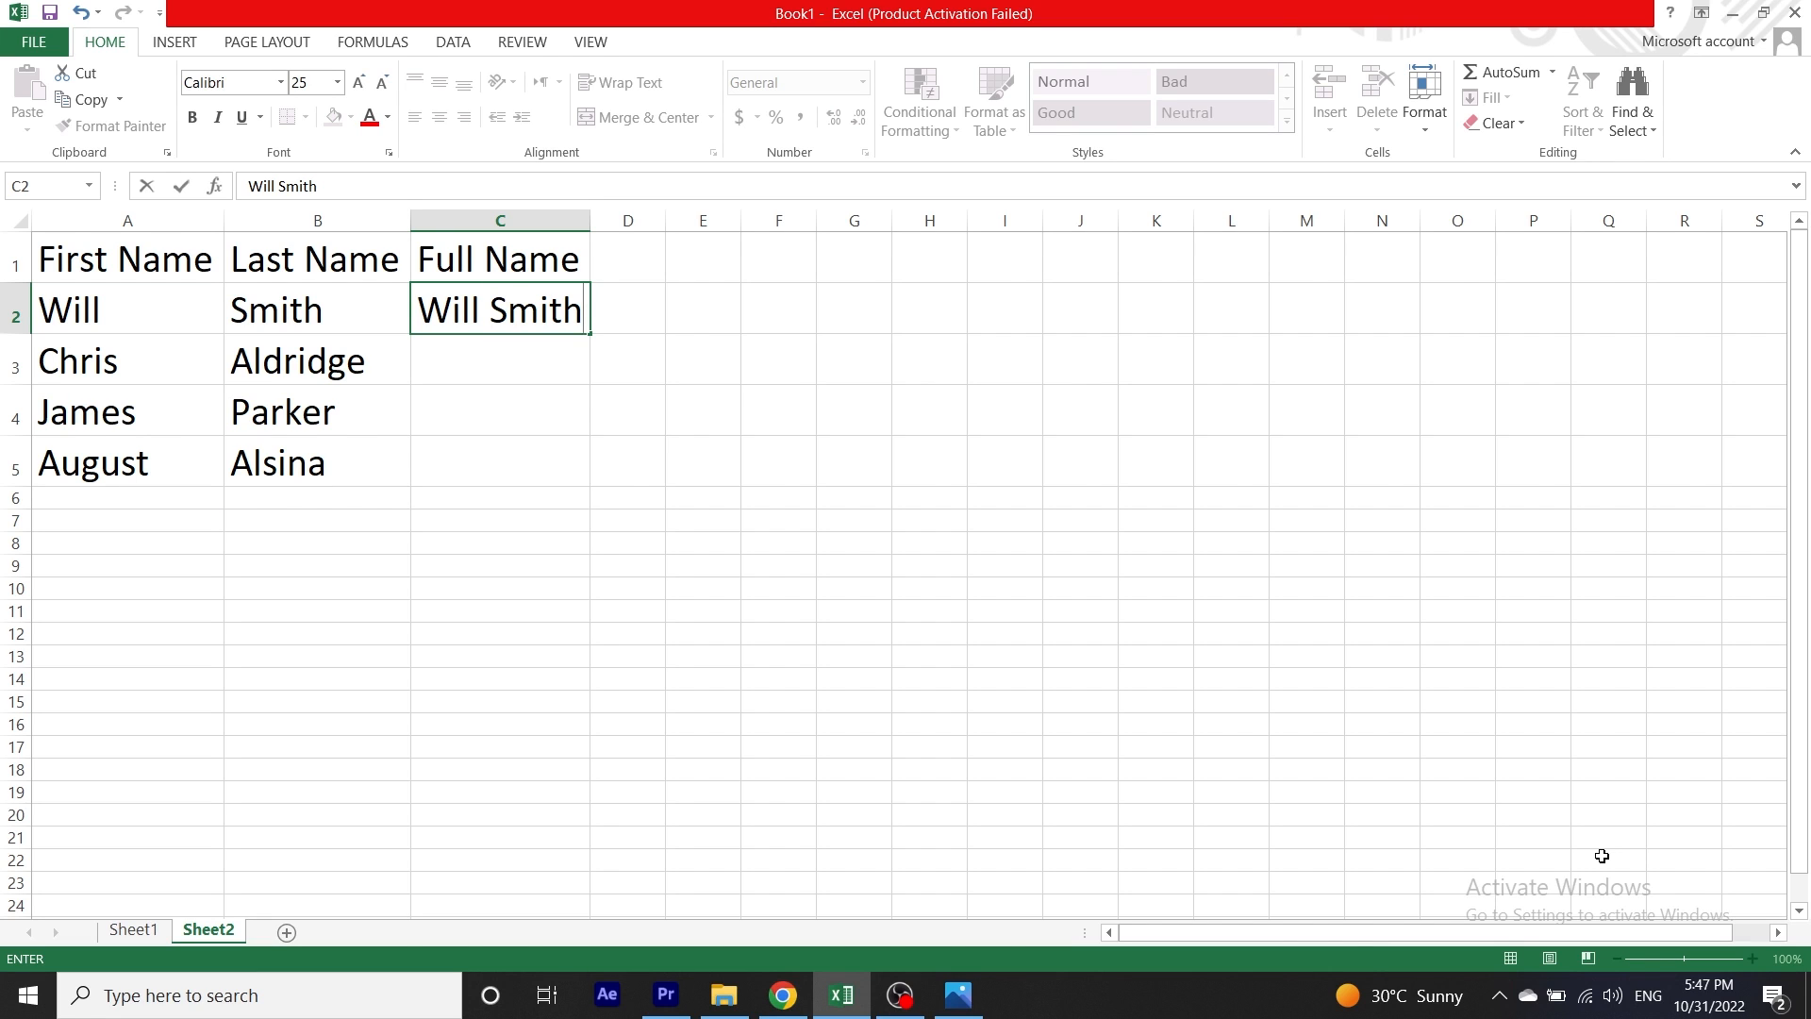
pyautogui.press('Return')
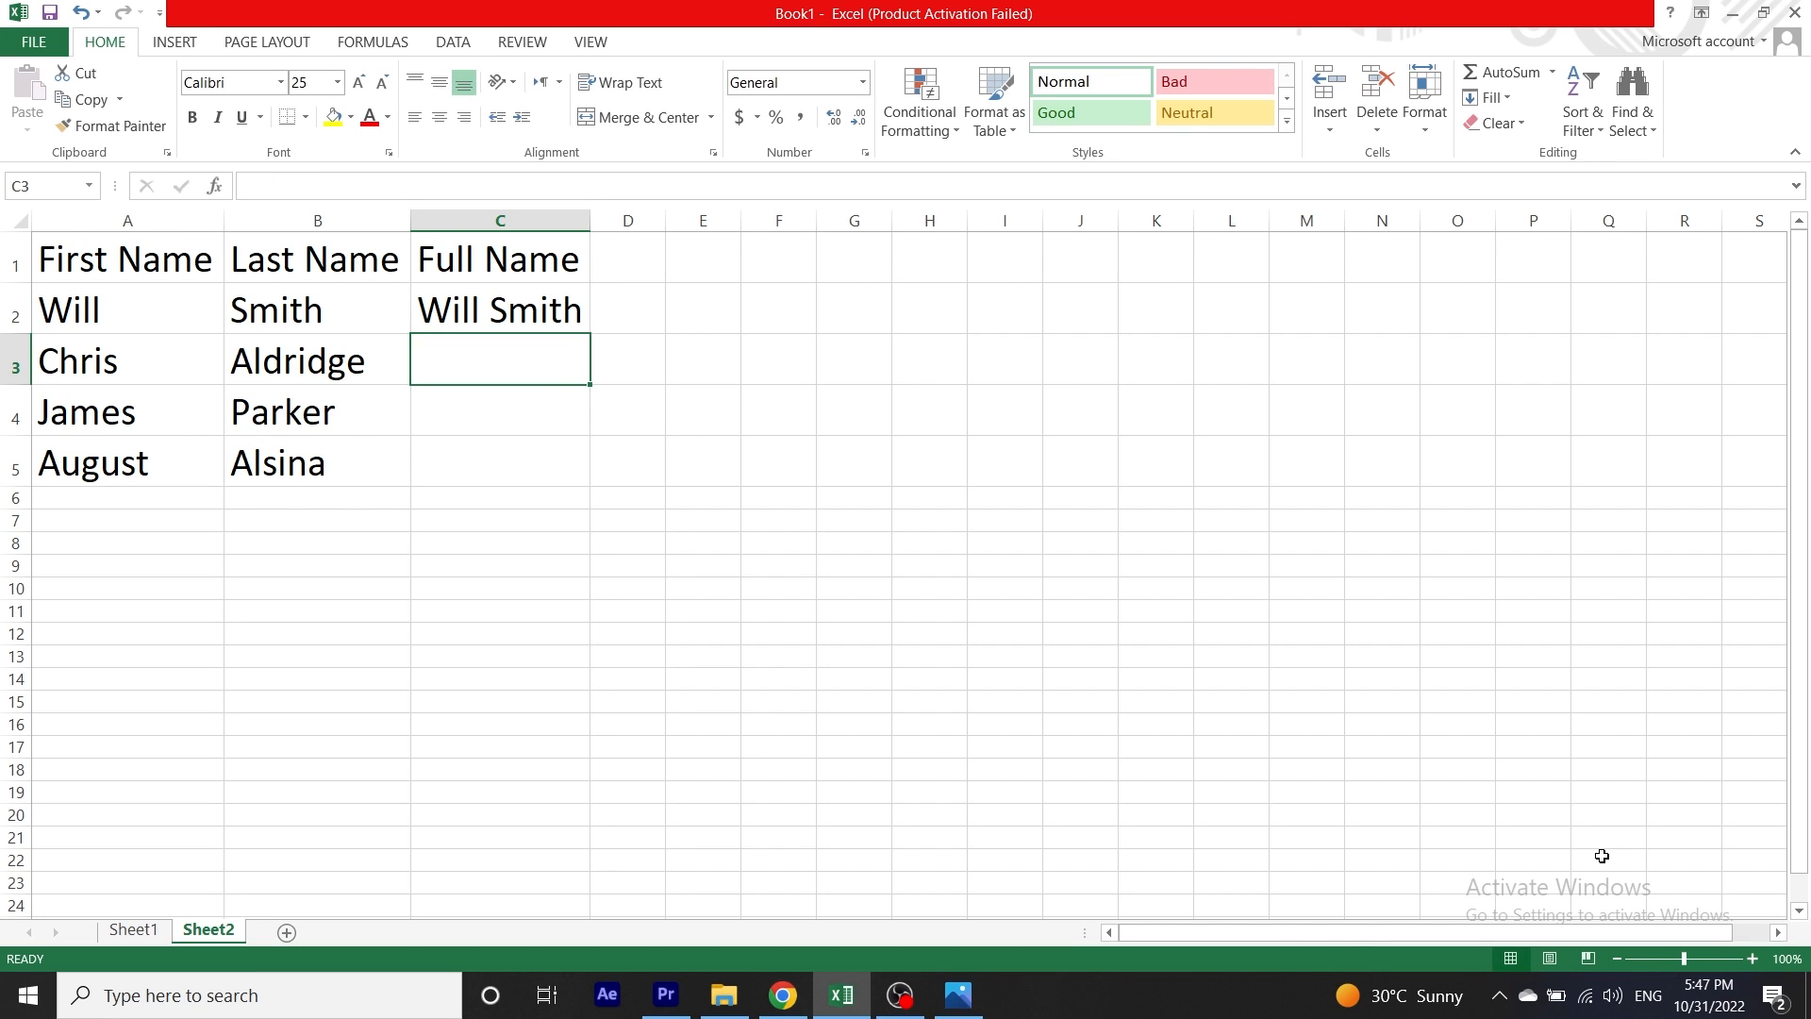
pyautogui.write('Chri')
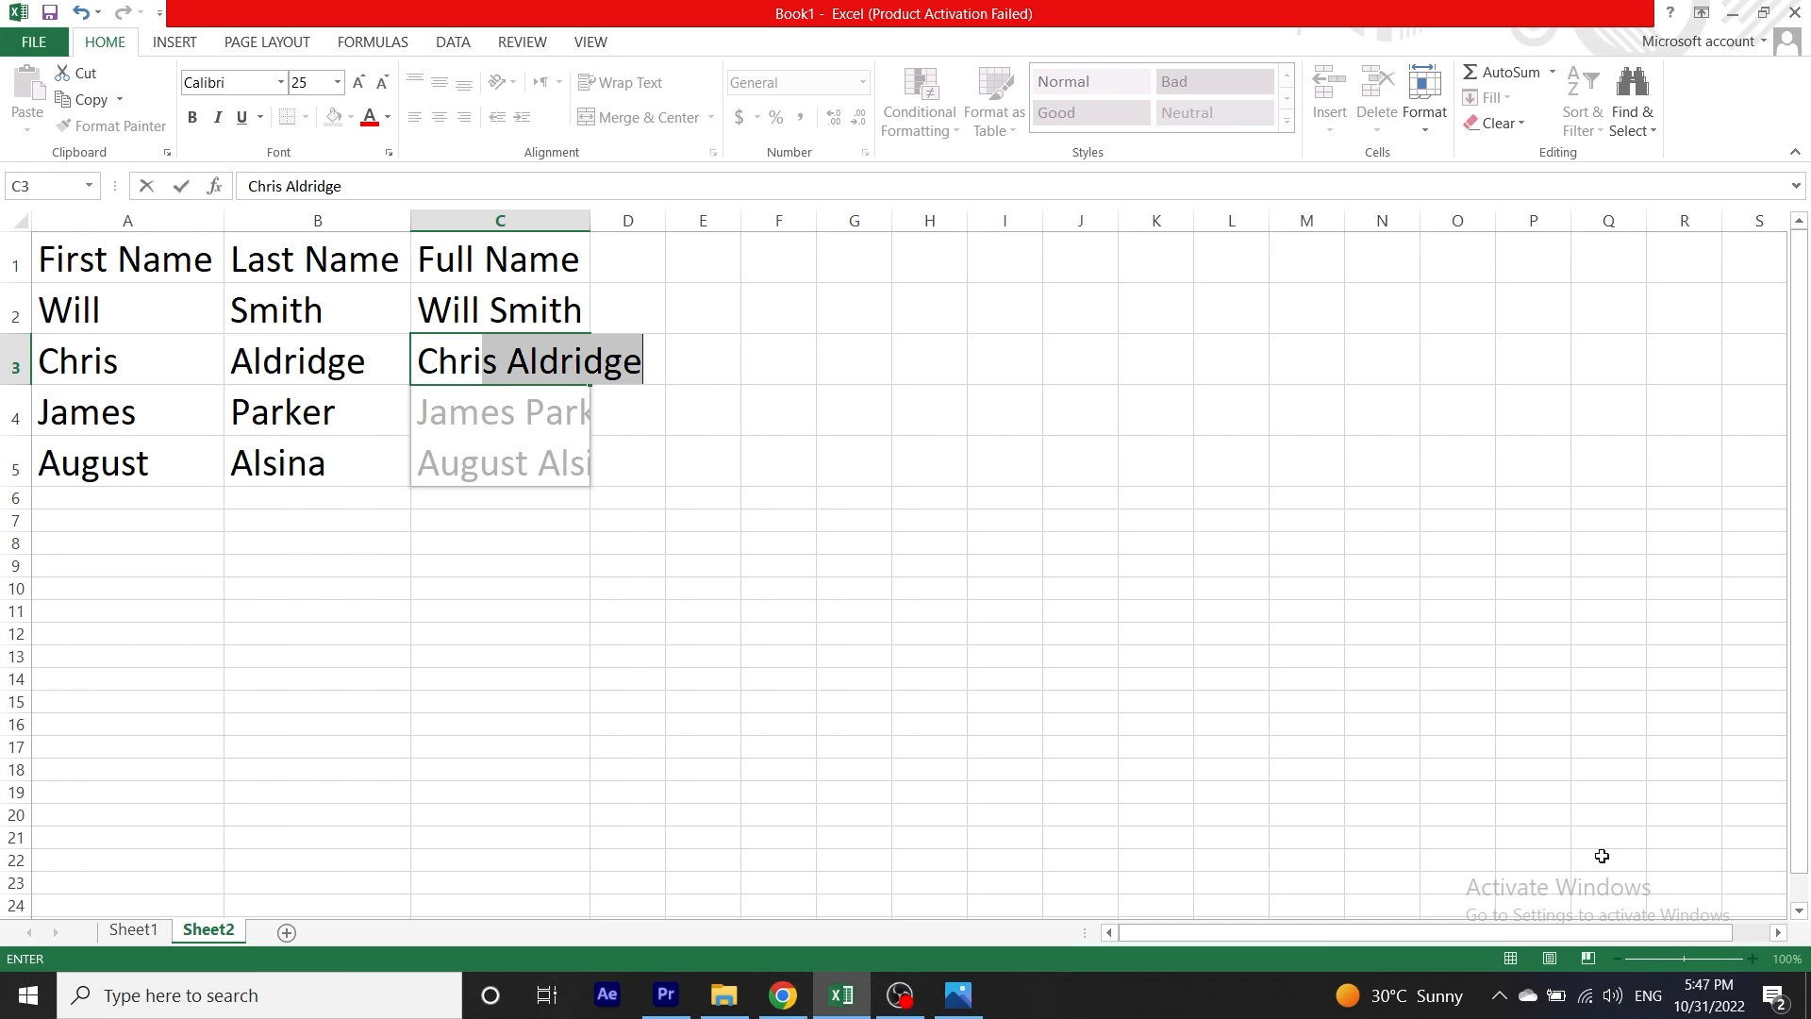
pyautogui.press('Return')
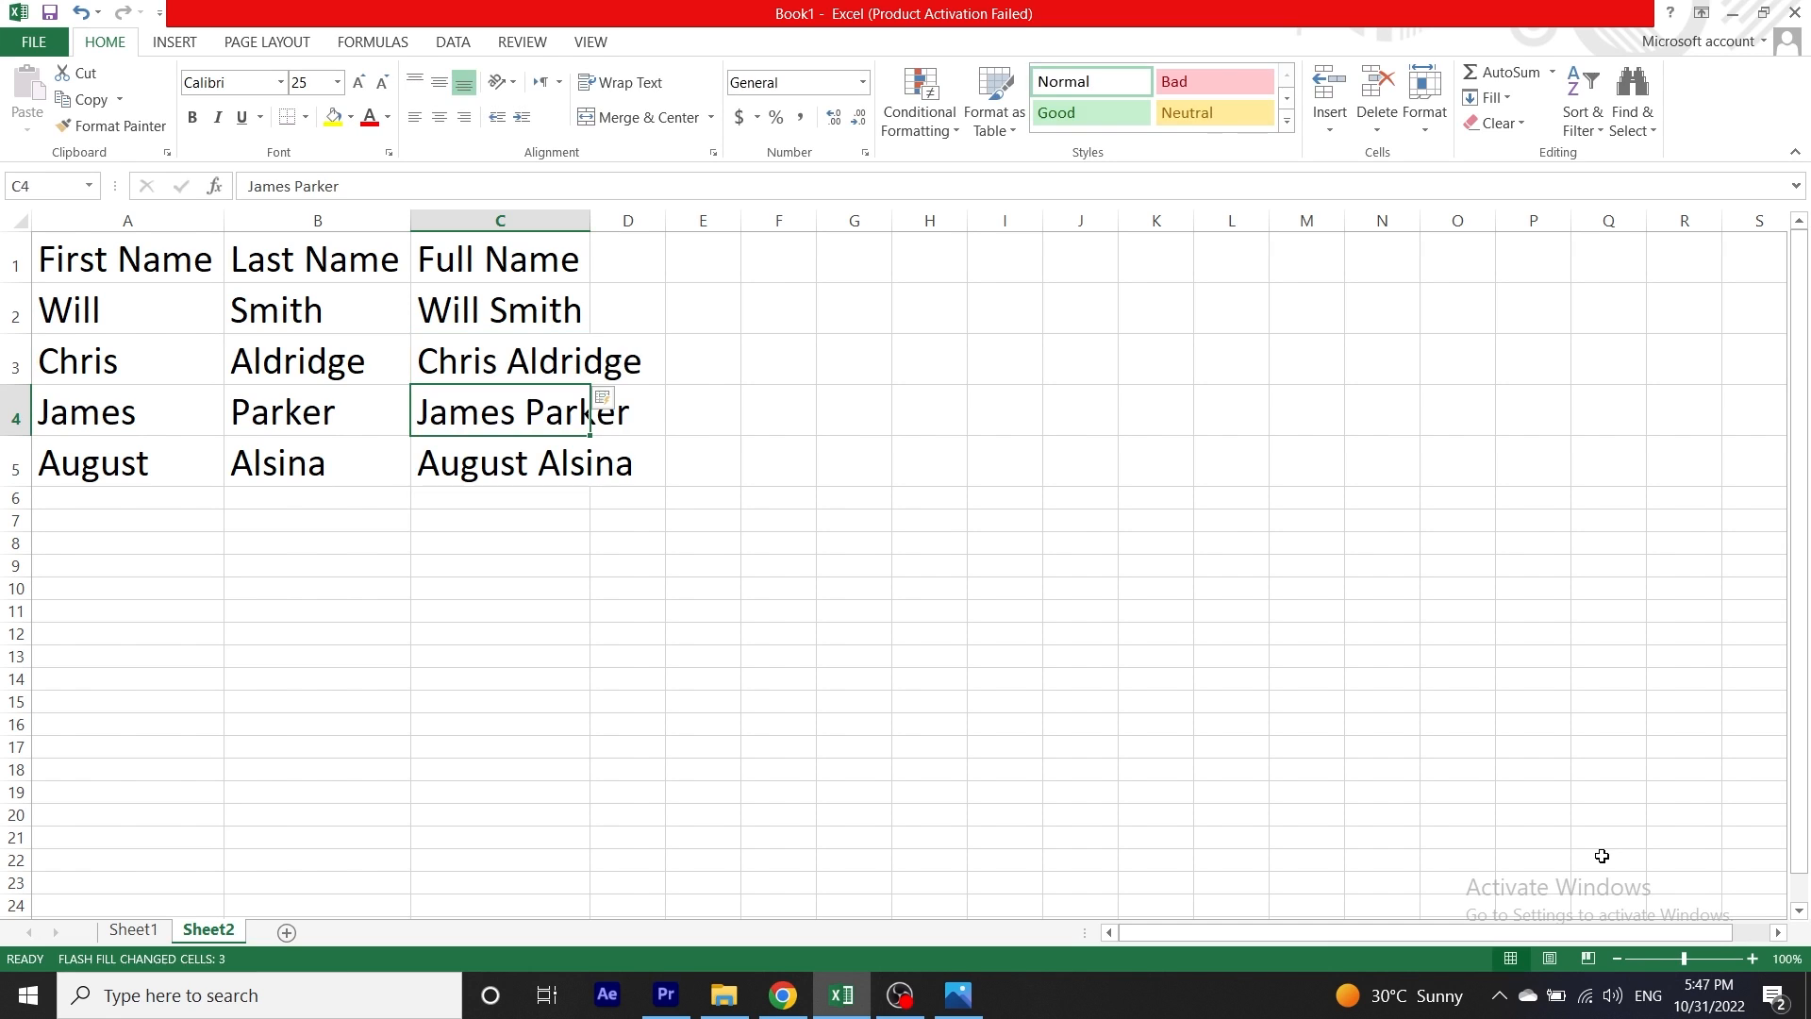
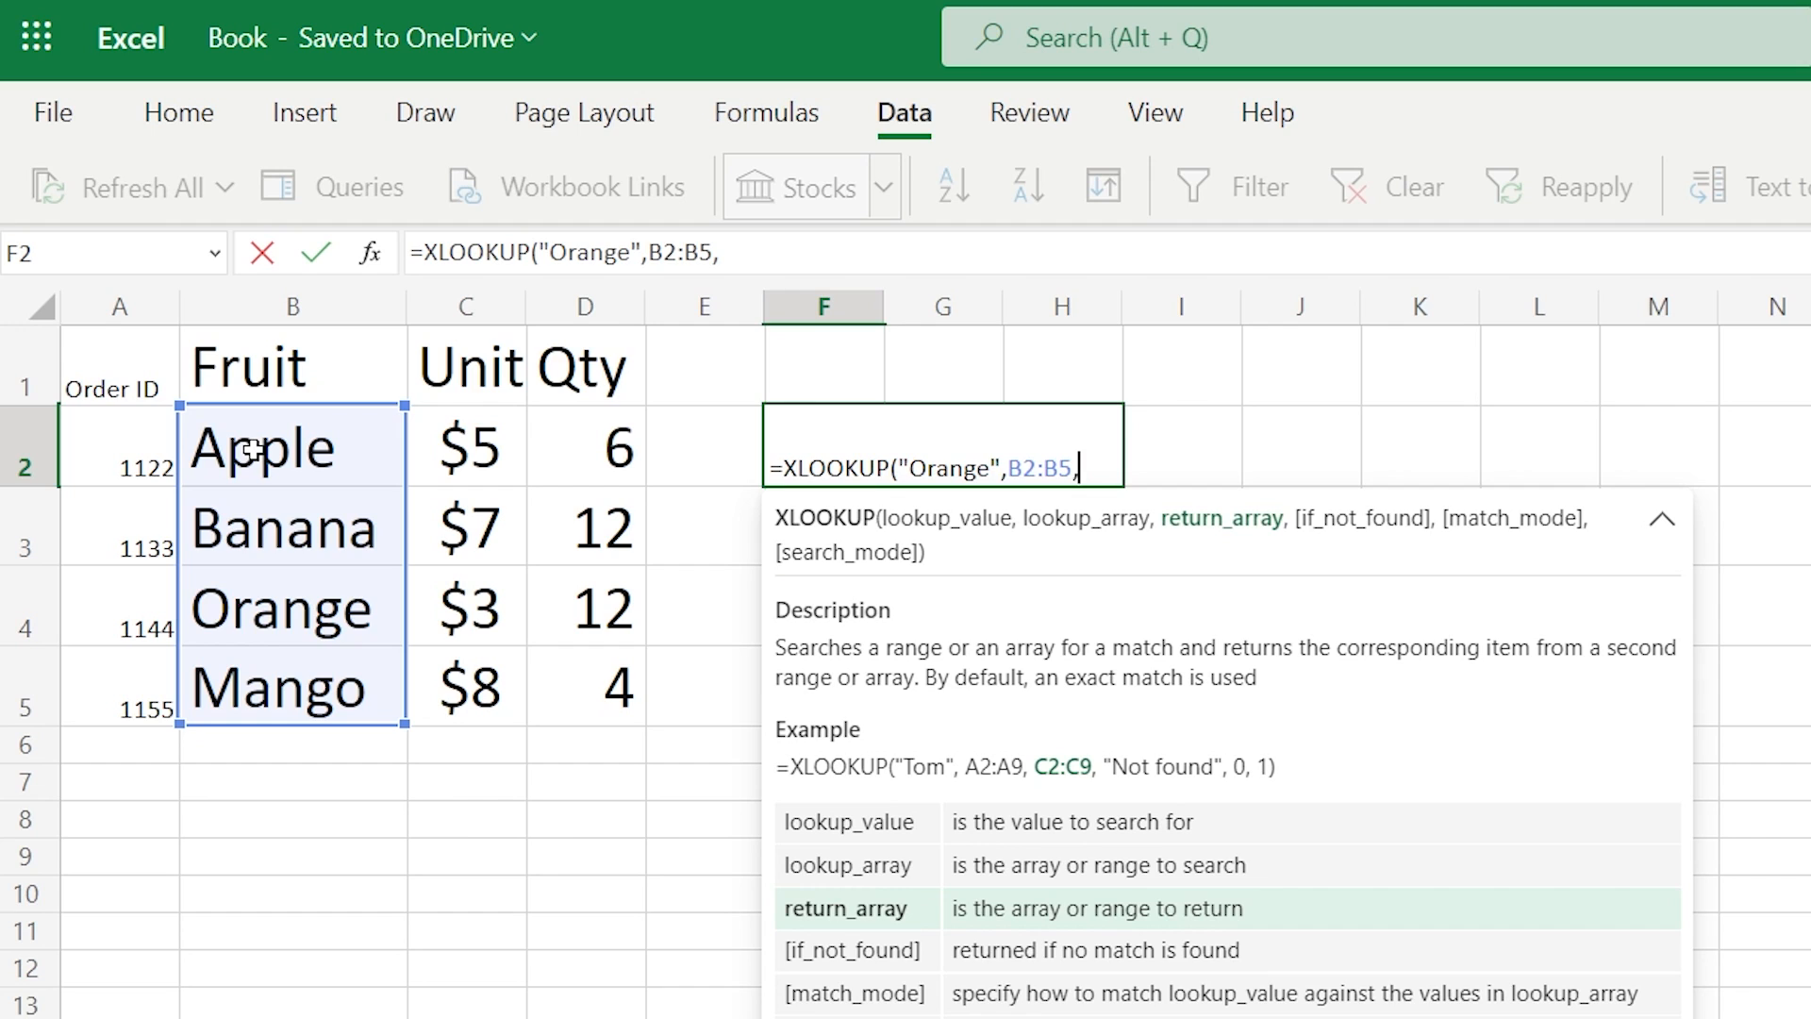
# - Complete the XLOOKUP formula for "Orange" in F2 with the Order ID cells A2:A5 as the return array
pyautogui.click(113, 455)
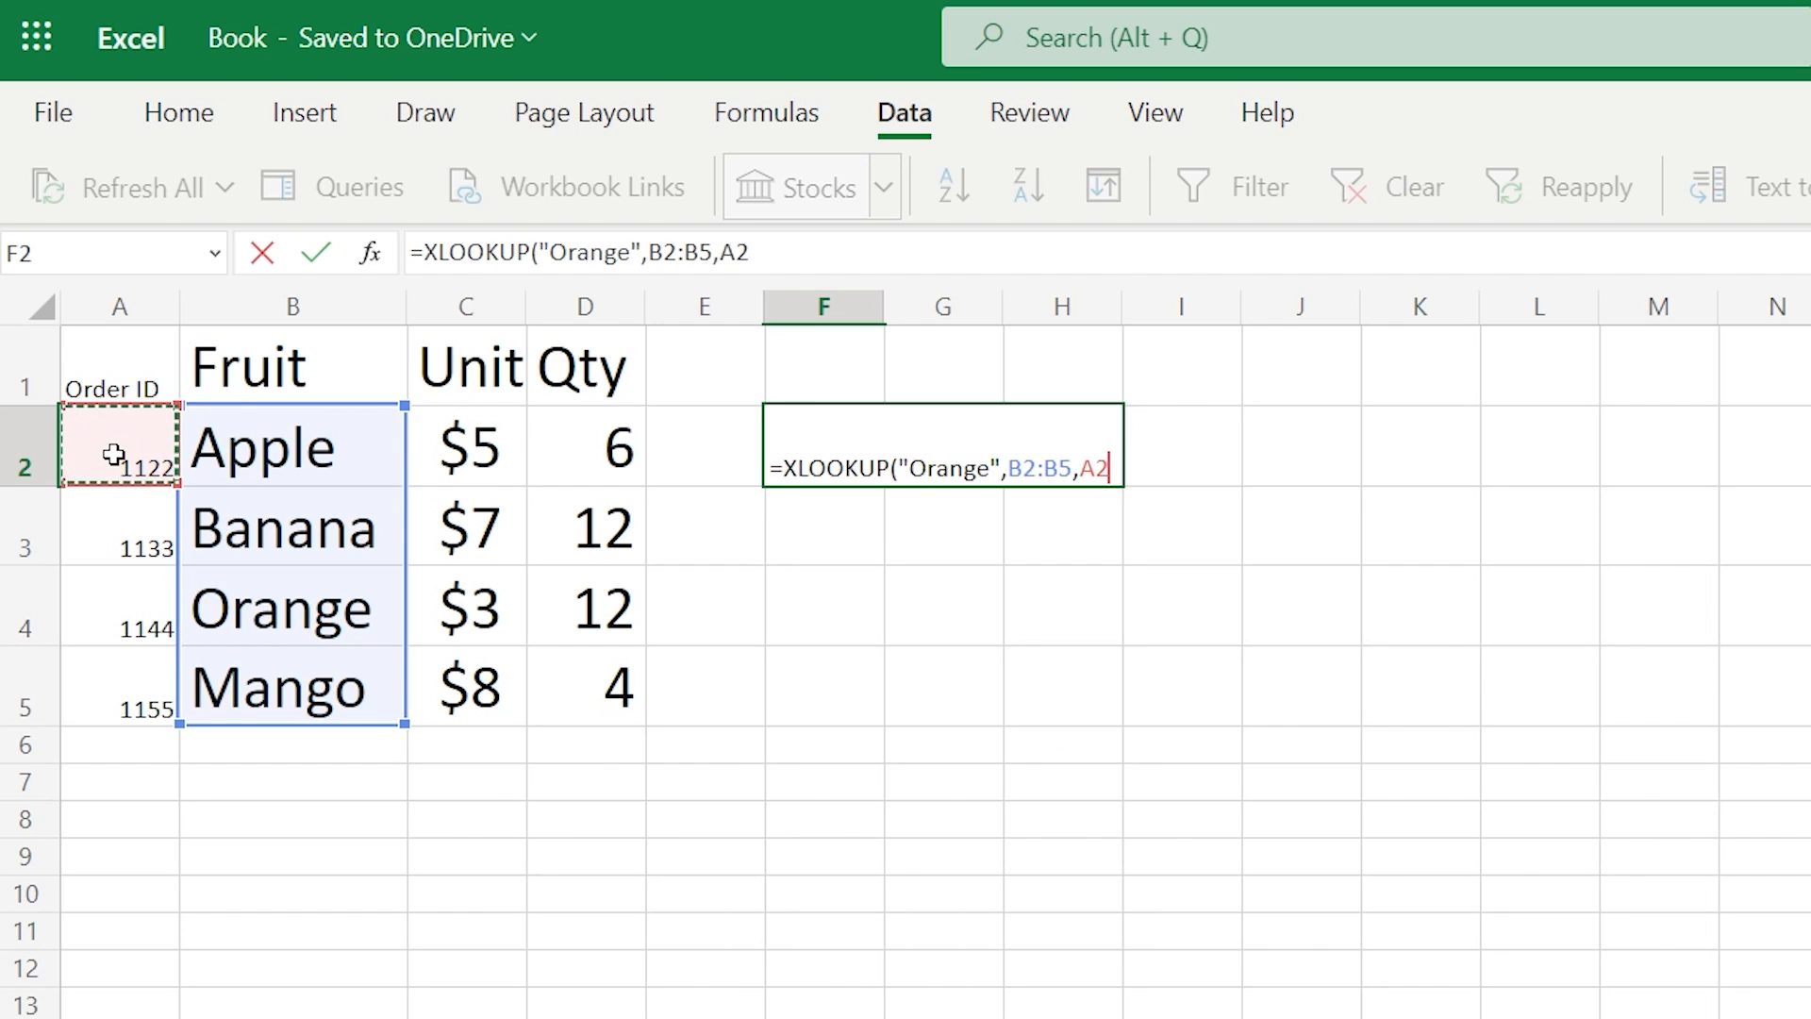
pyautogui.hotkey('shift', 'Down')
pyautogui.hotkey('shift', 'Down')
pyautogui.hotkey('shift', 'Down')
pyautogui.write(')')
pyautogui.press('Return')
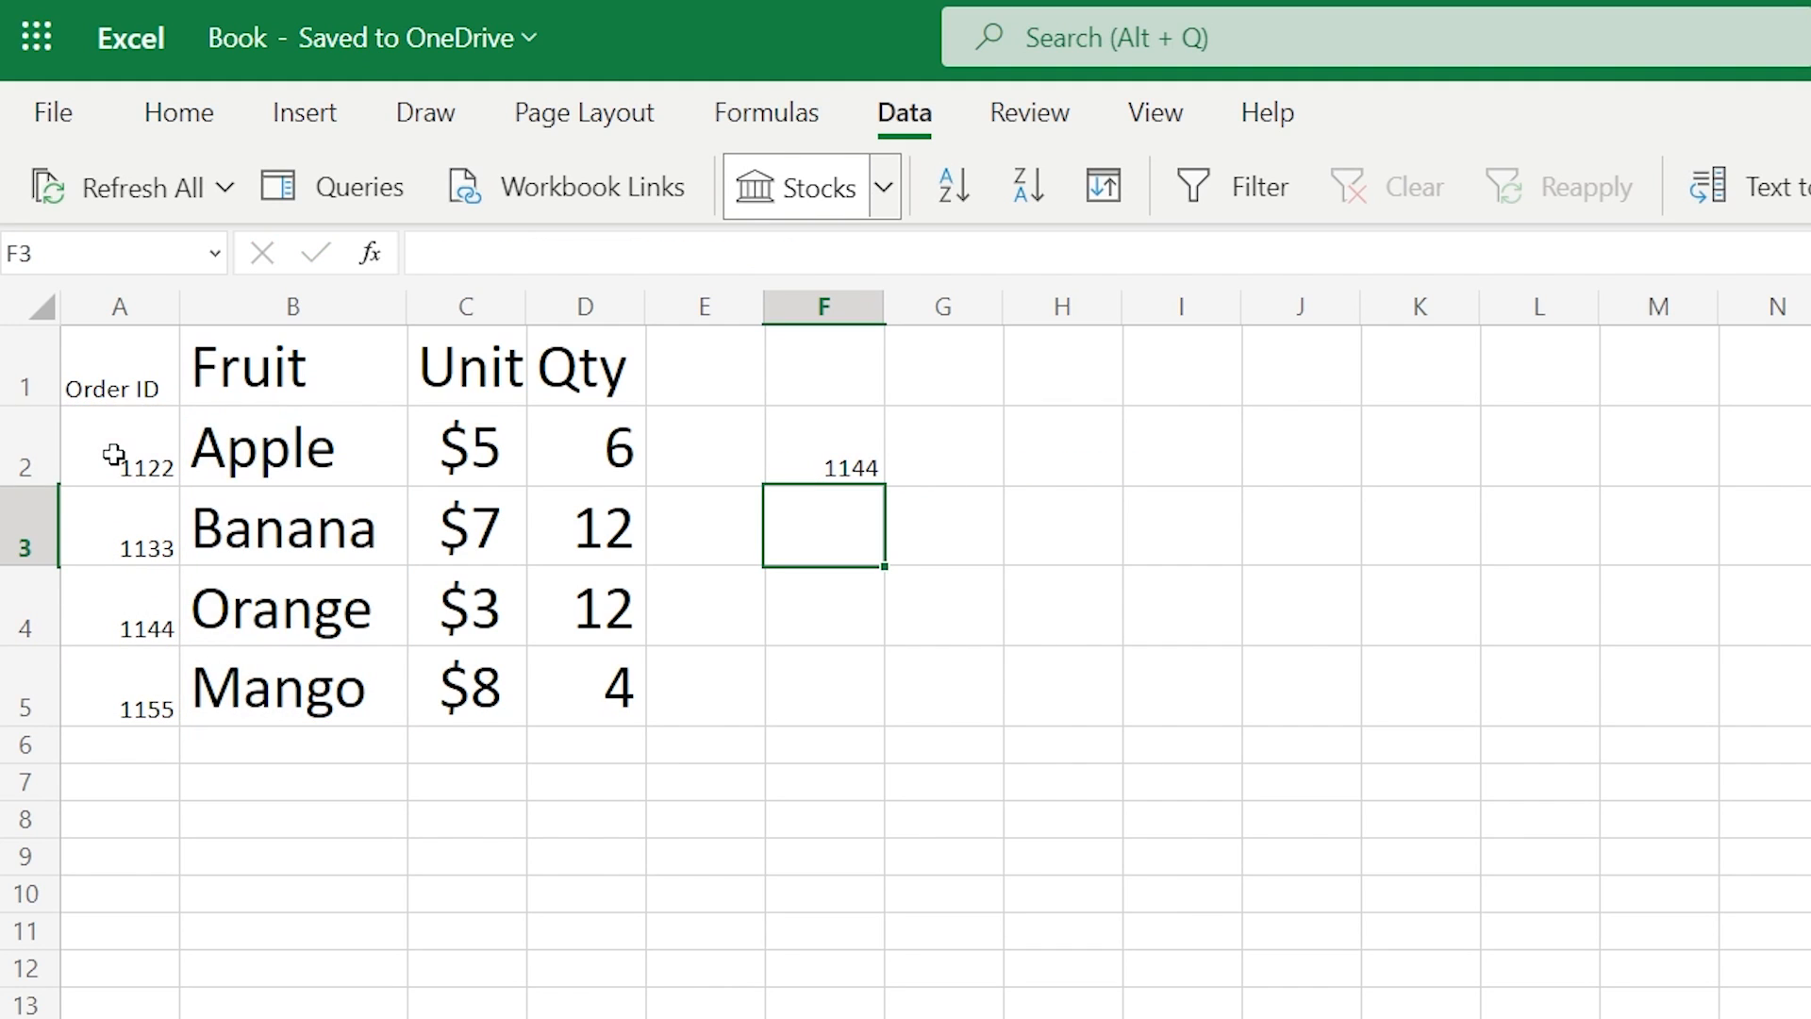
pyautogui.click(865, 410)
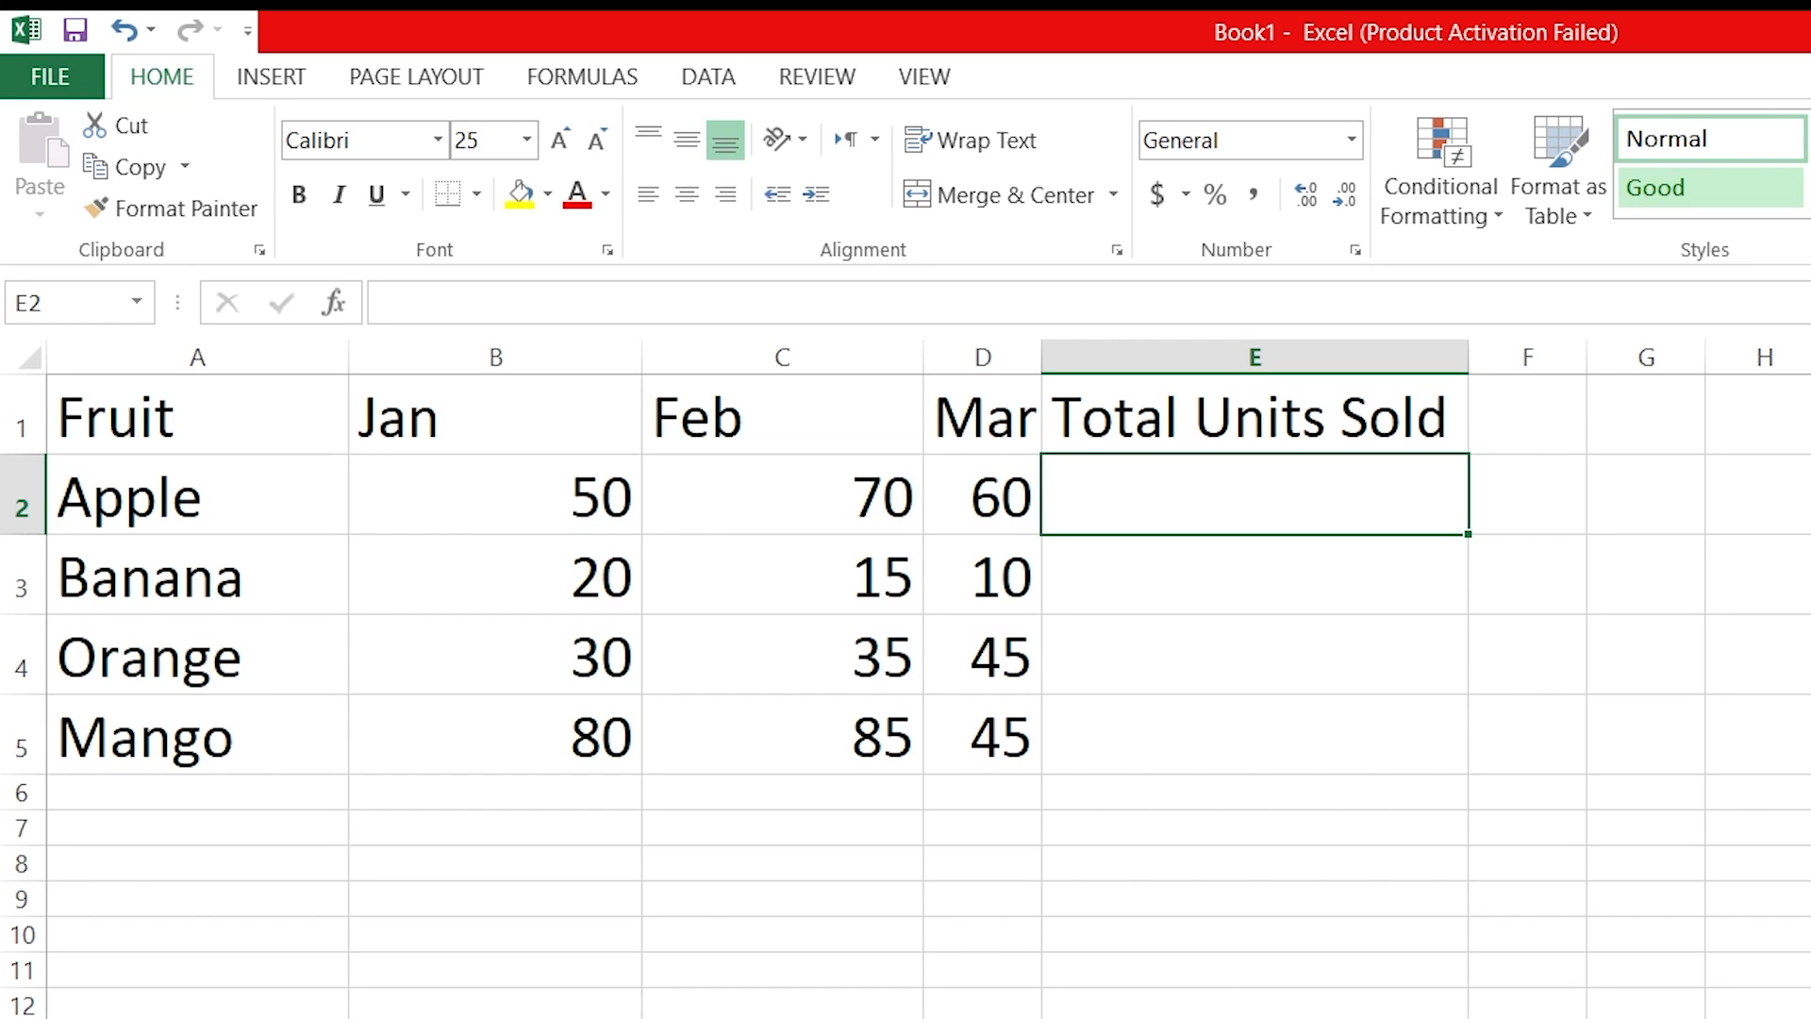
# - Enter =SUM(B2:D2) in E2 to total the Apple units sold from Jan to Mar
pyautogui.write('=sum')
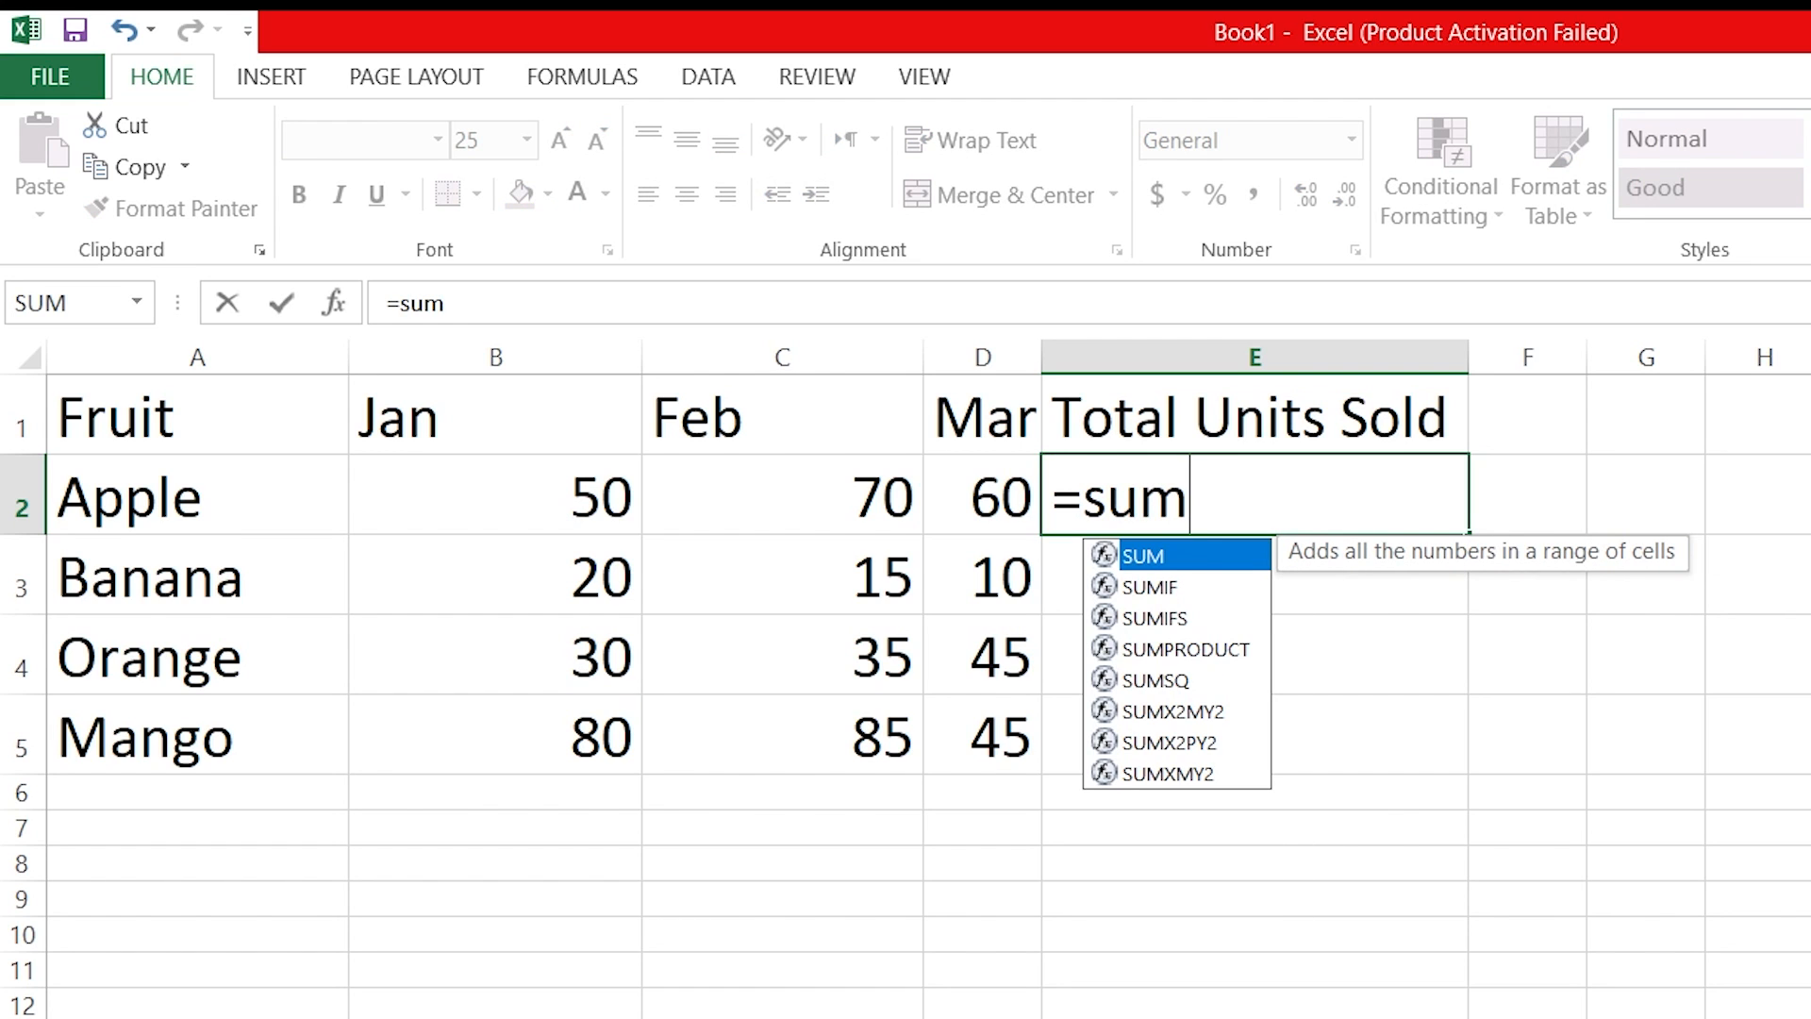
pyautogui.press('Tab')
pyautogui.press('Left')
pyautogui.press('Left')
pyautogui.press('Left')
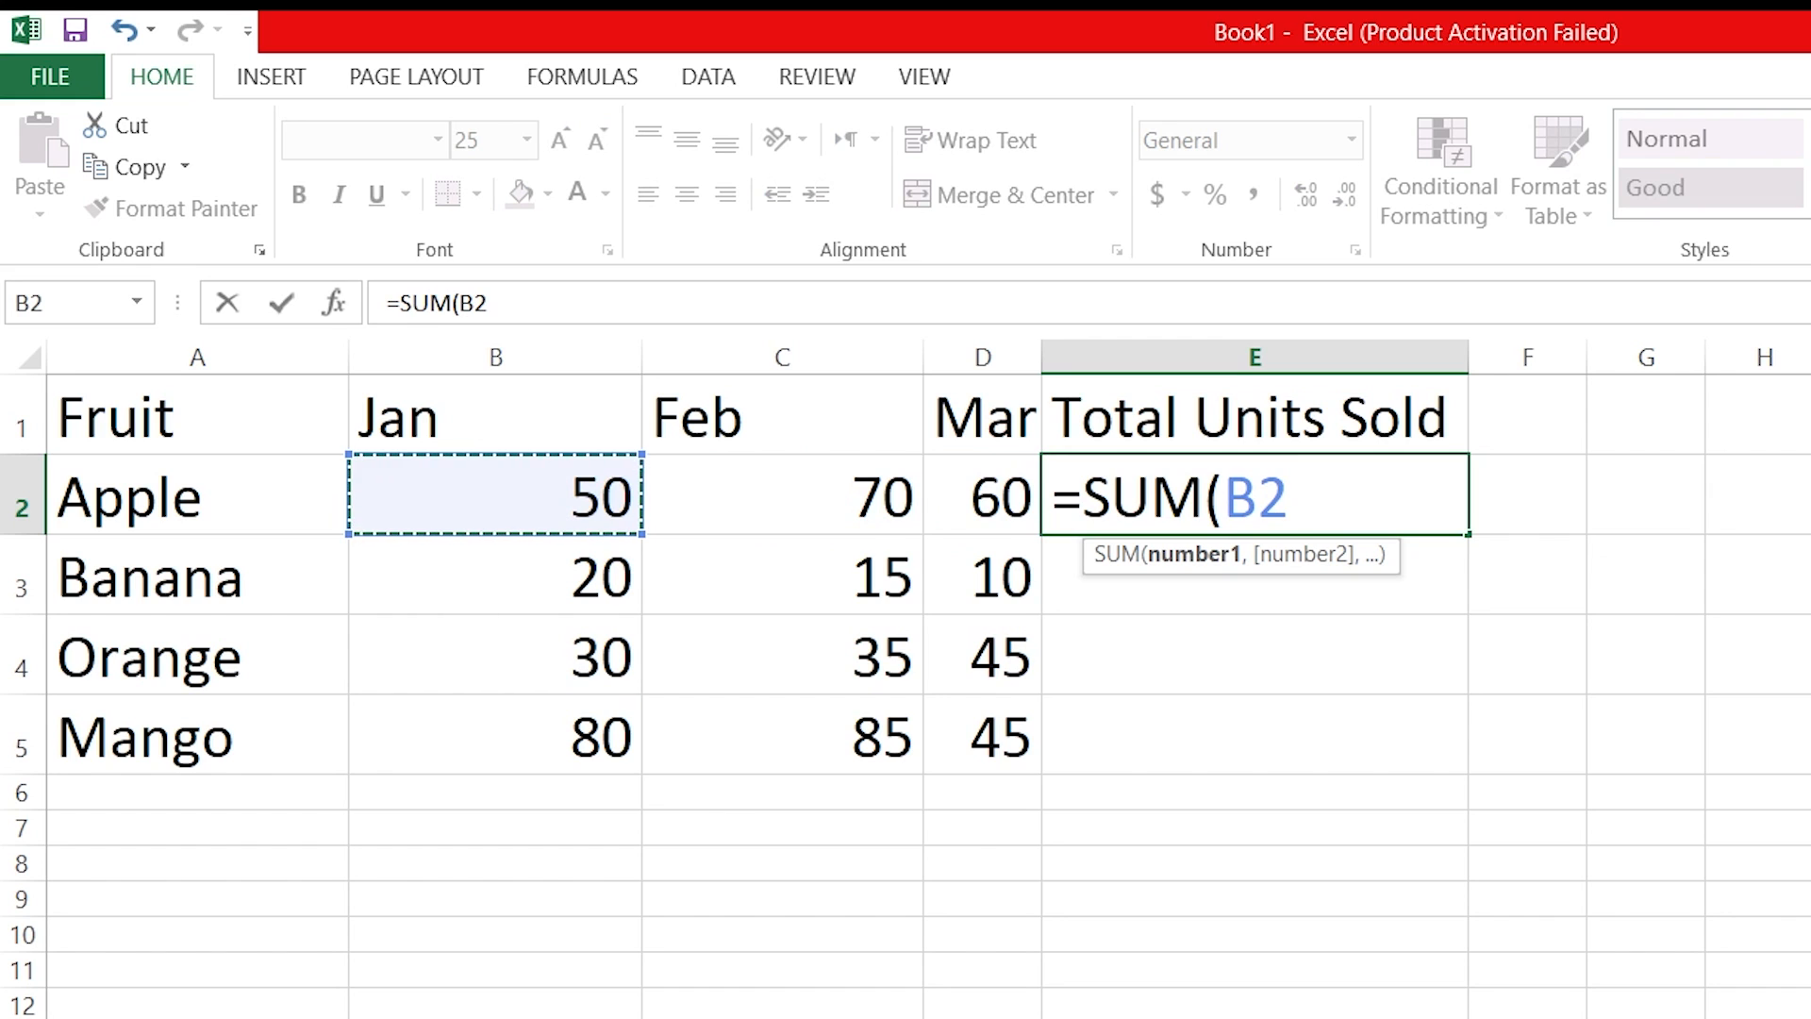
pyautogui.hotkey('ctrl', 'shift', 'Right')
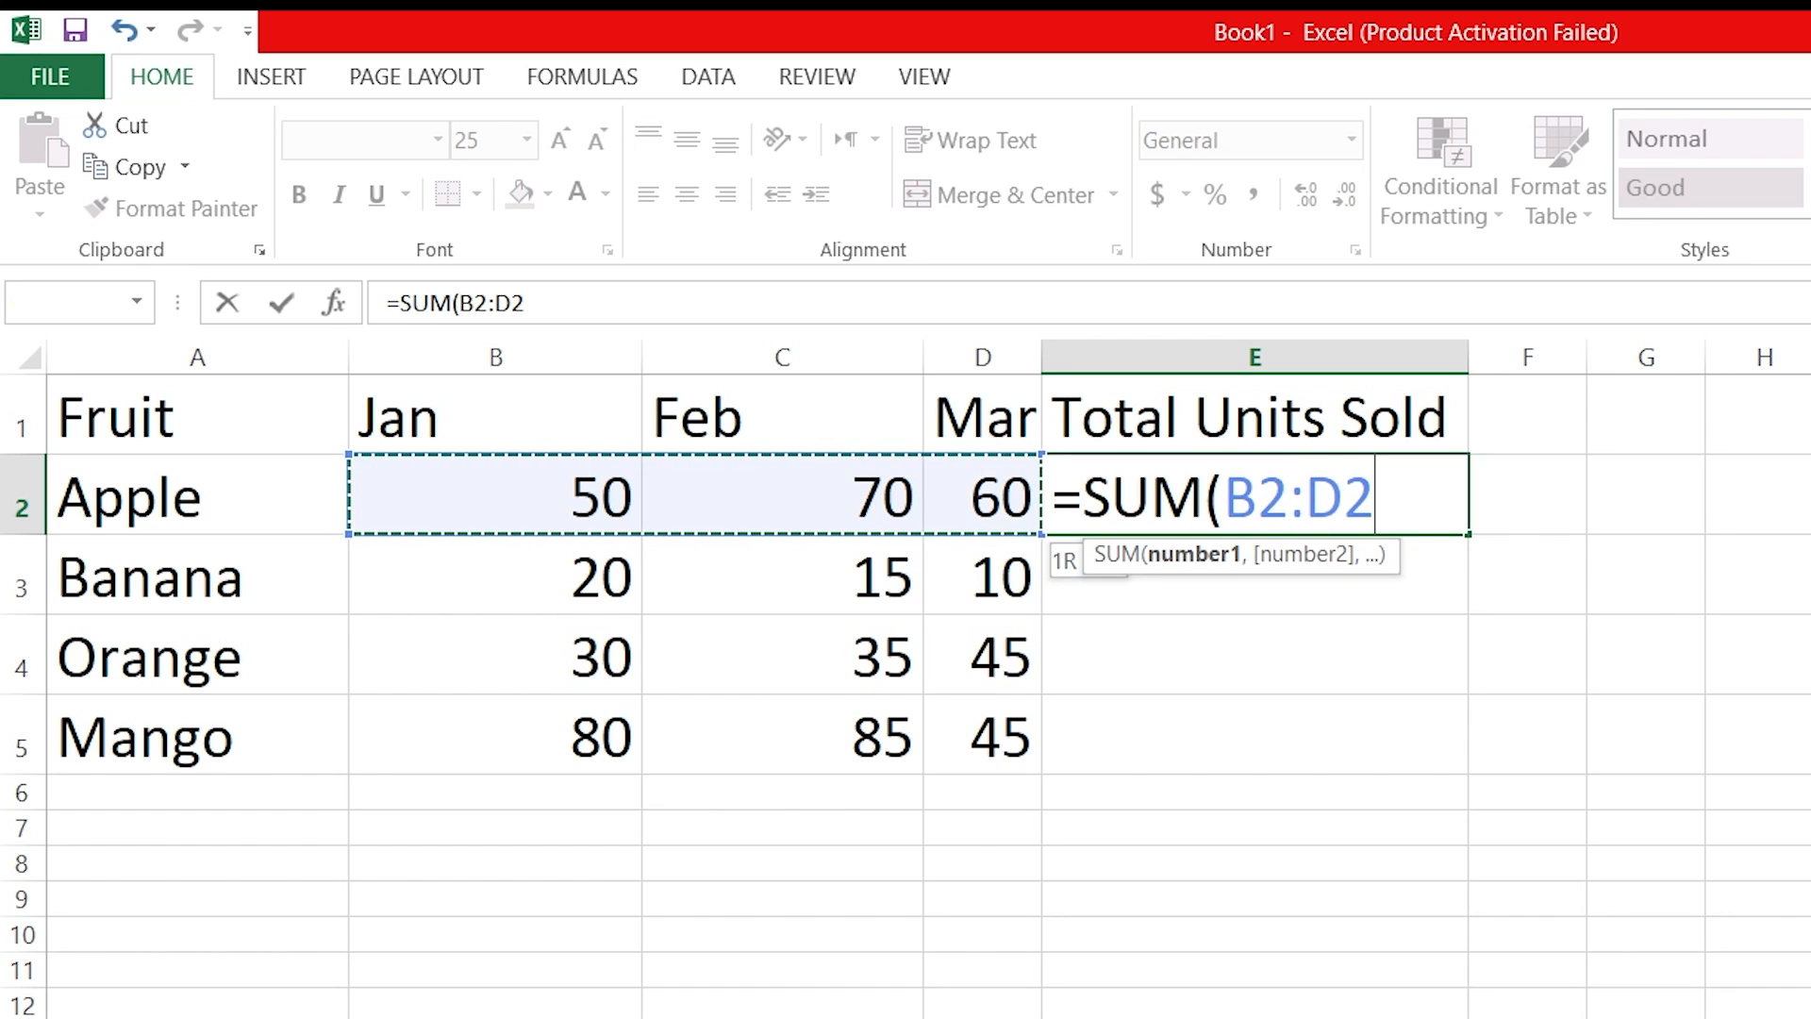
pyautogui.write(')')
pyautogui.press('Return')
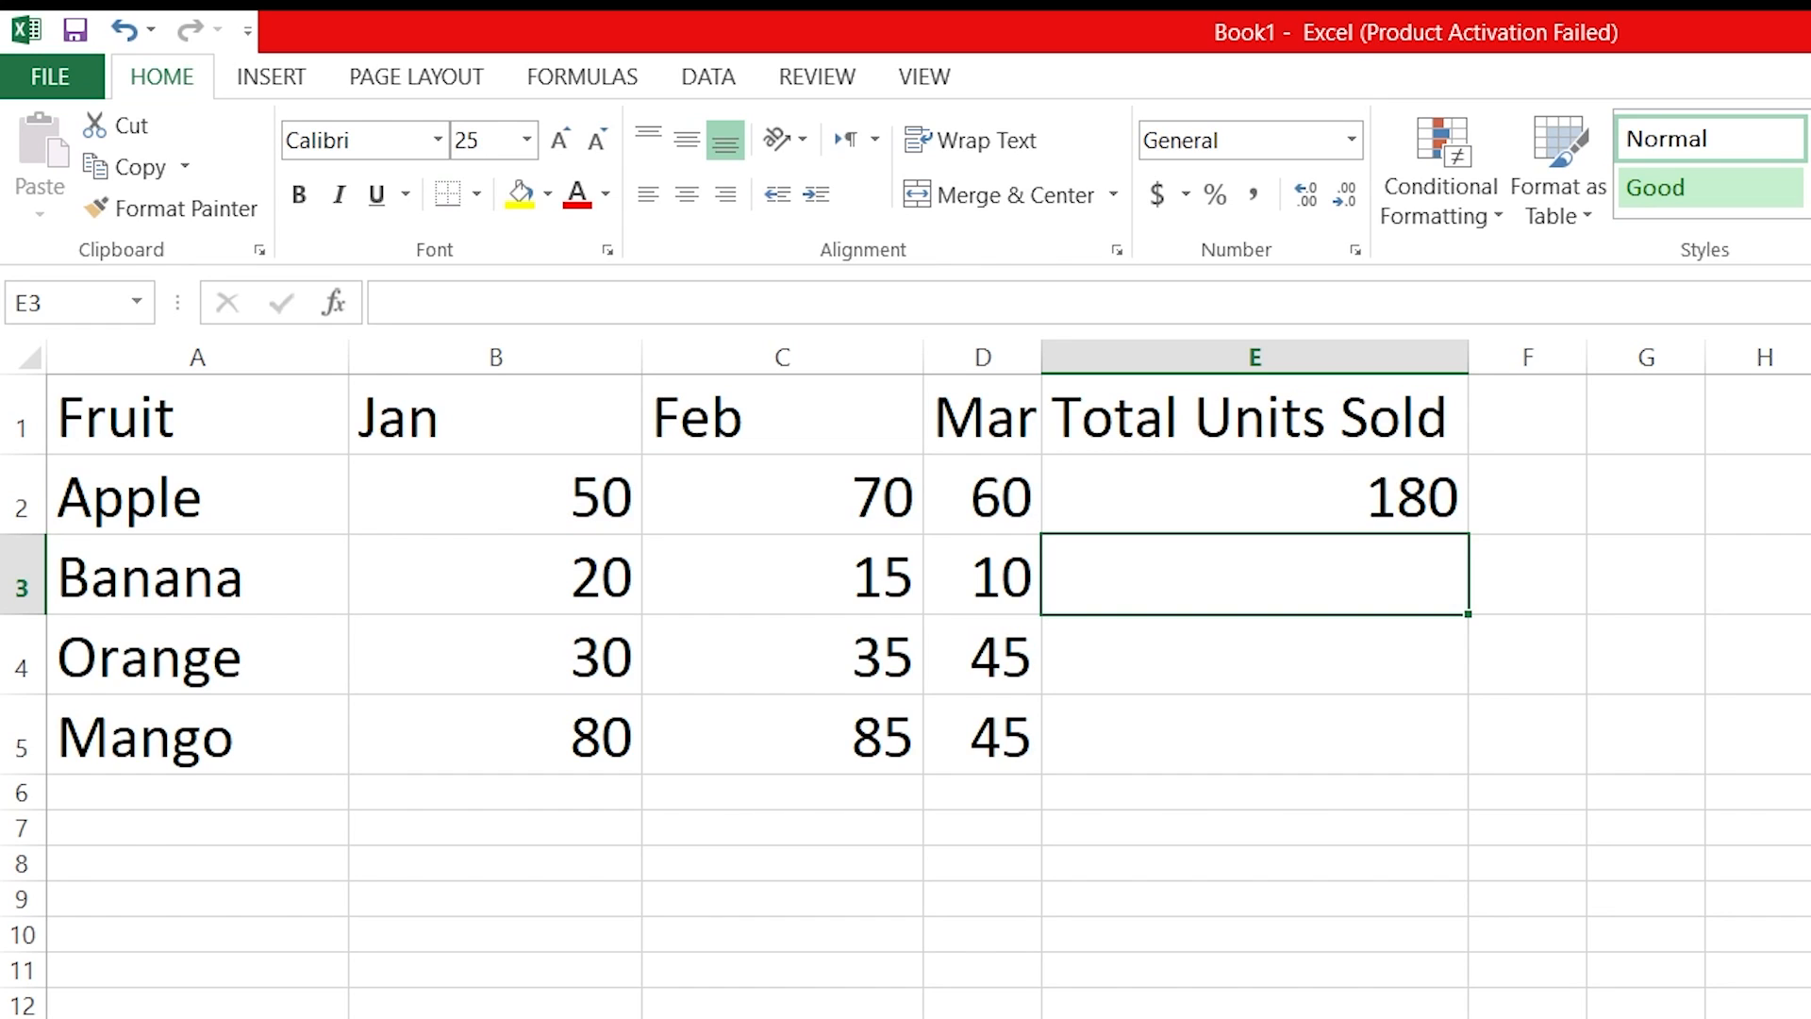
# - Copy the total formula from E2 to E3, E4 and E5 for Banana, Orange and Mango
pyautogui.press('Up')
pyautogui.hotkey('ctrl', 'c')
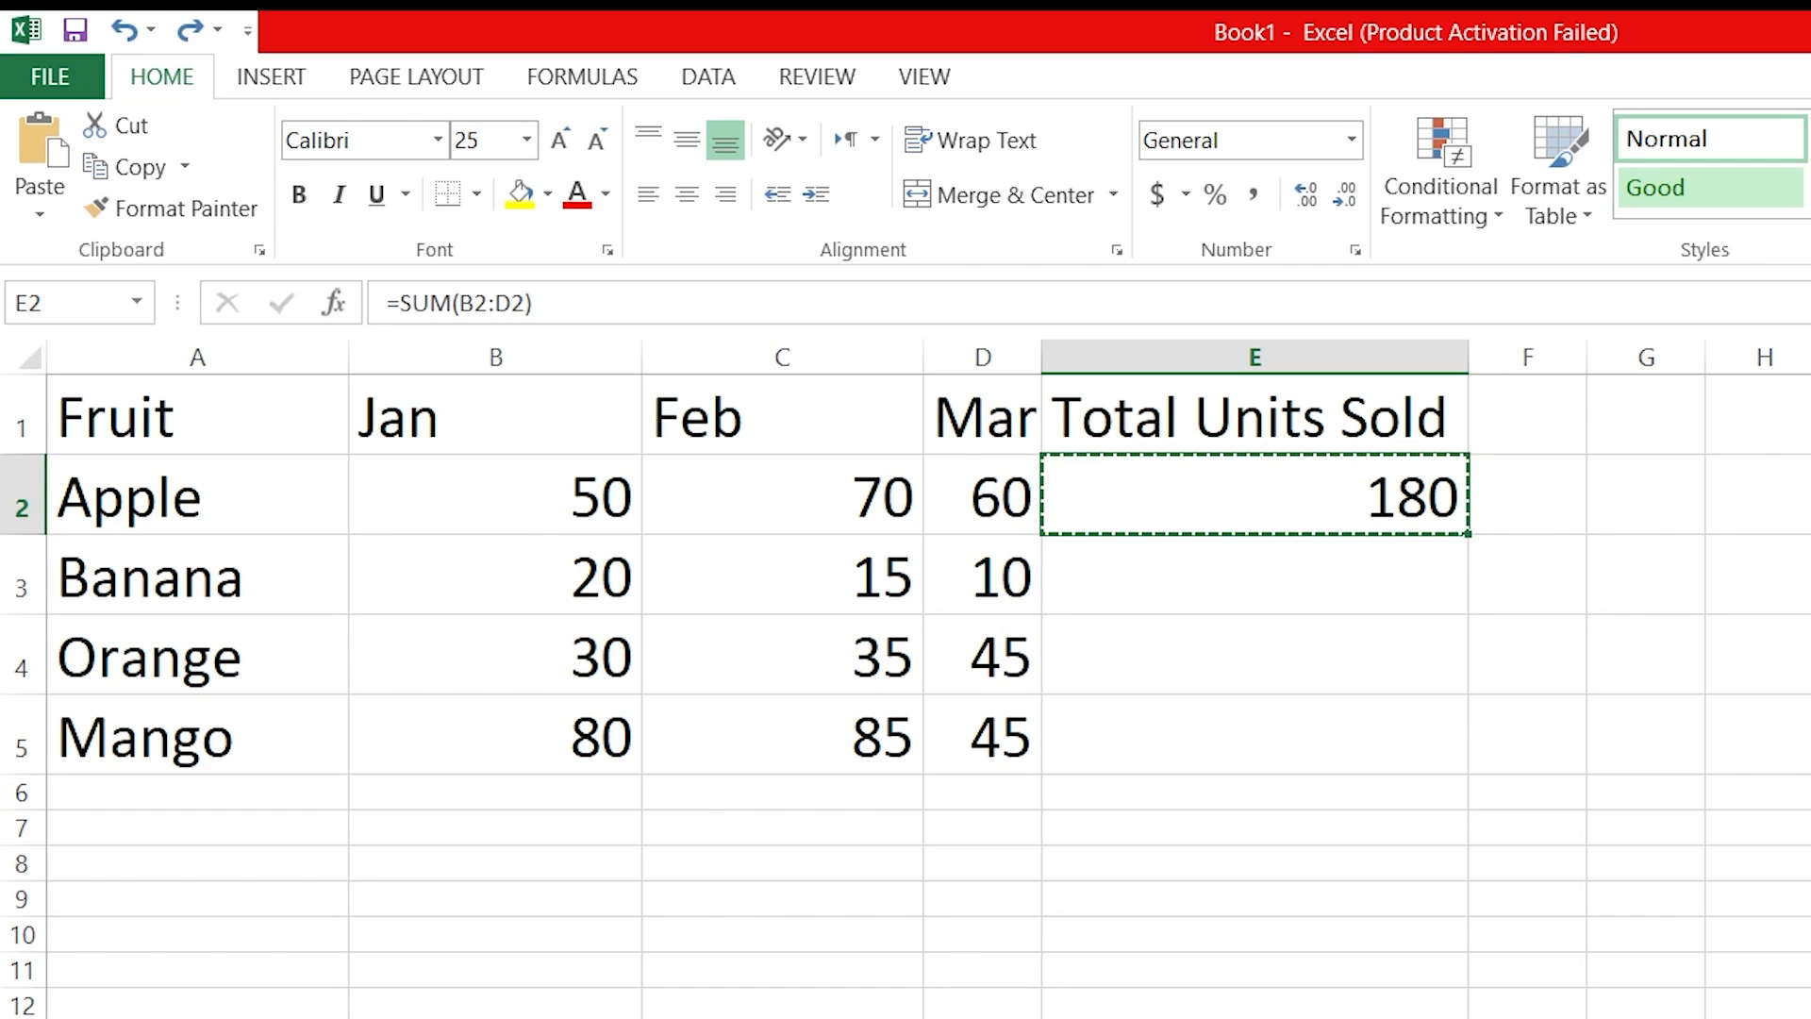
pyautogui.press('Down')
pyautogui.hotkey('ctrl', 'v')
pyautogui.press('Down')
pyautogui.hotkey('ctrl', 'v')
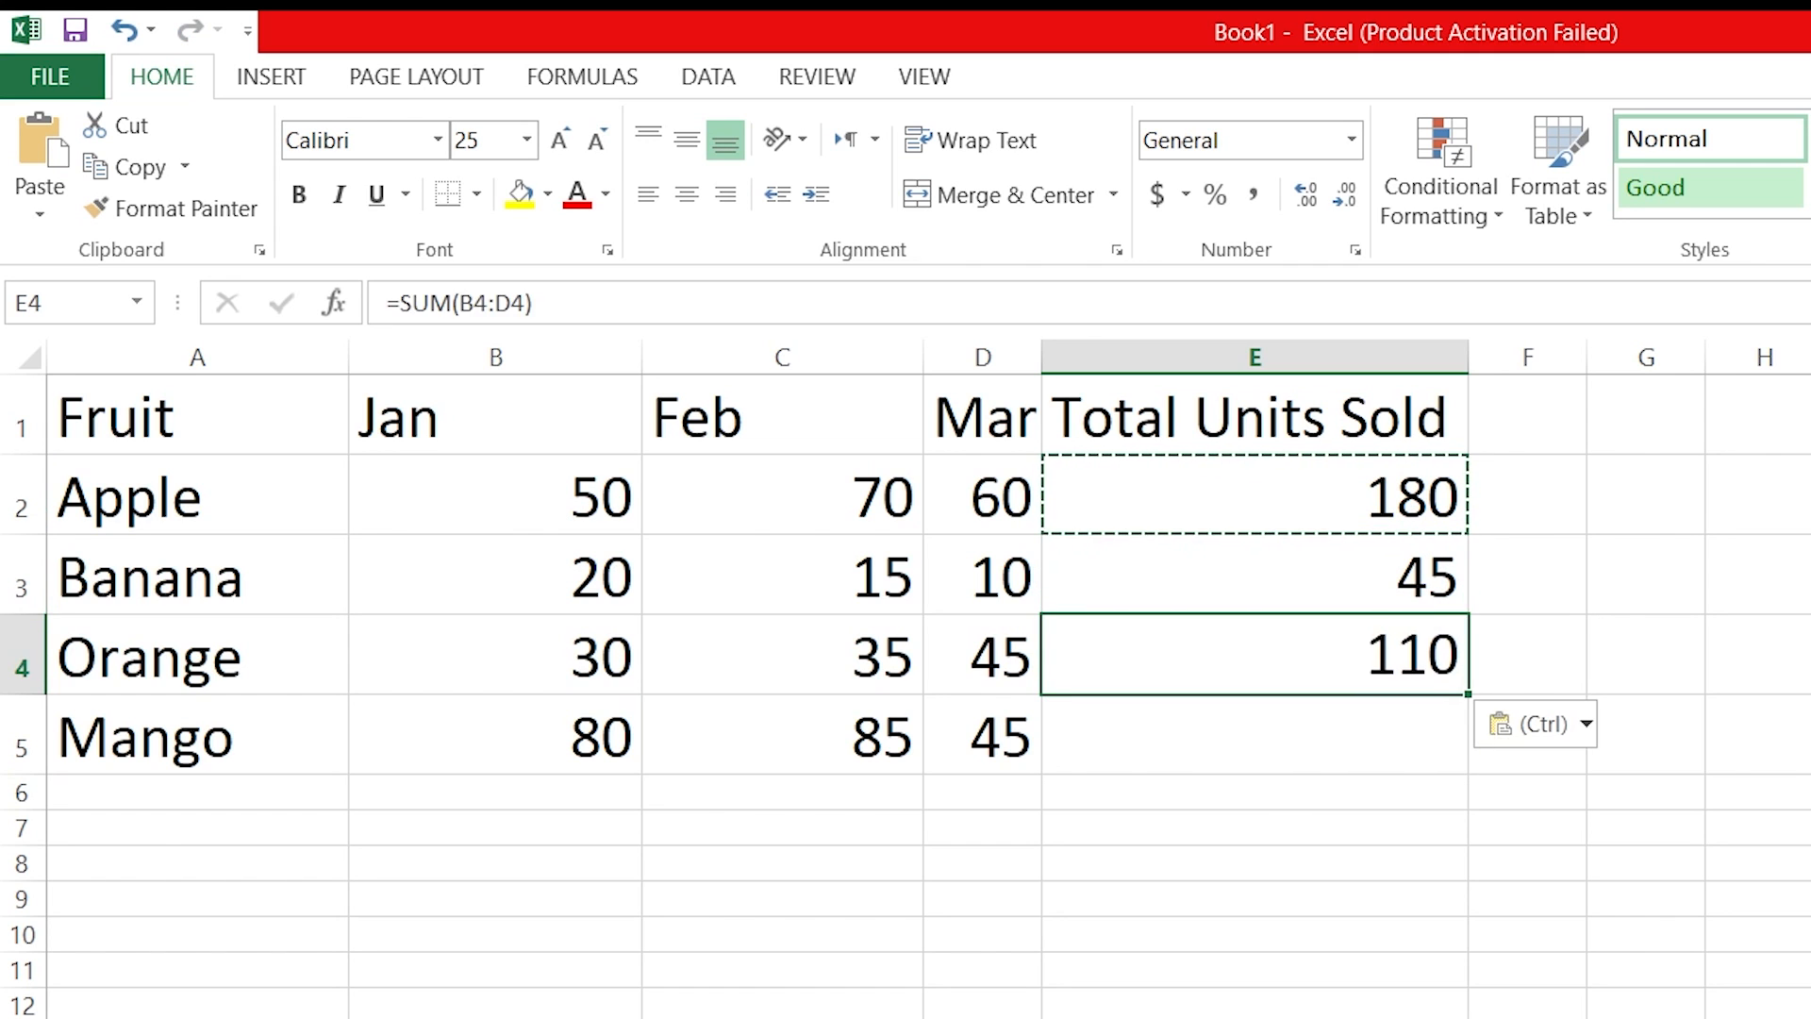
pyautogui.press('Down')
pyautogui.hotkey('ctrl', 'v')
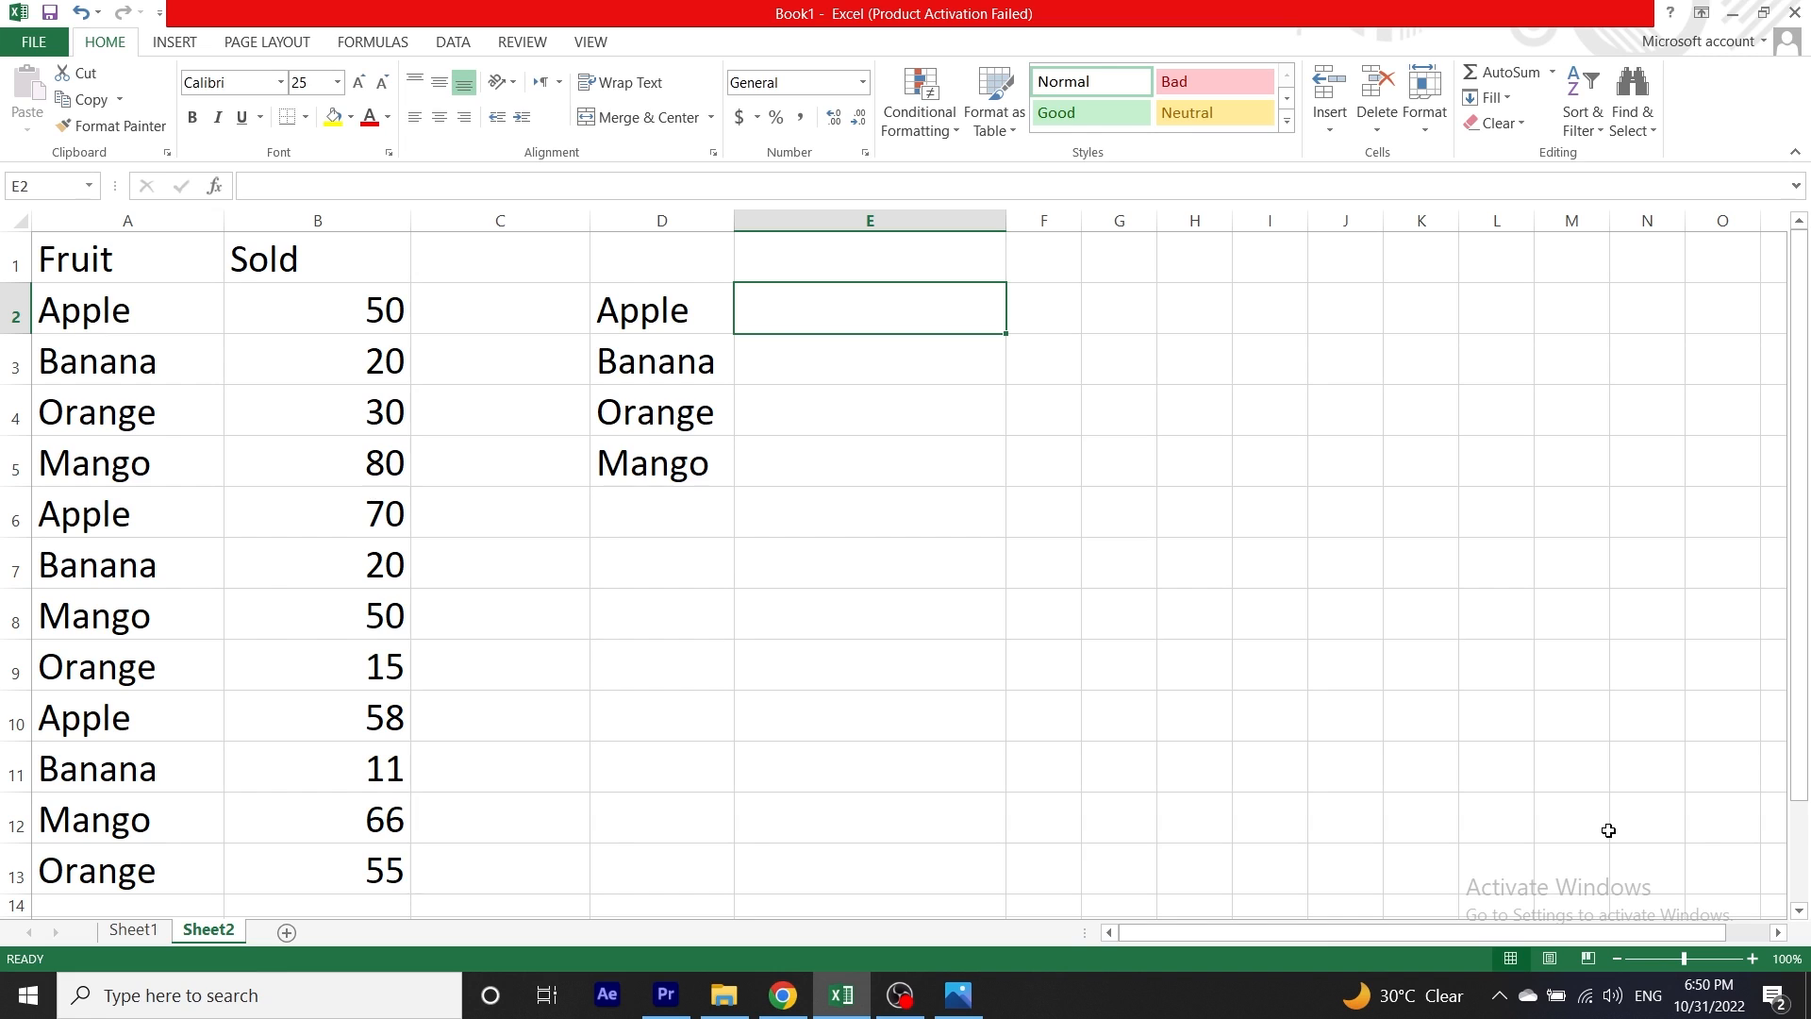
# - Start a SUMIF formula in E2 with the fruit list A2:A13 as range and D2 as criteria
pyautogui.write('=sumif')
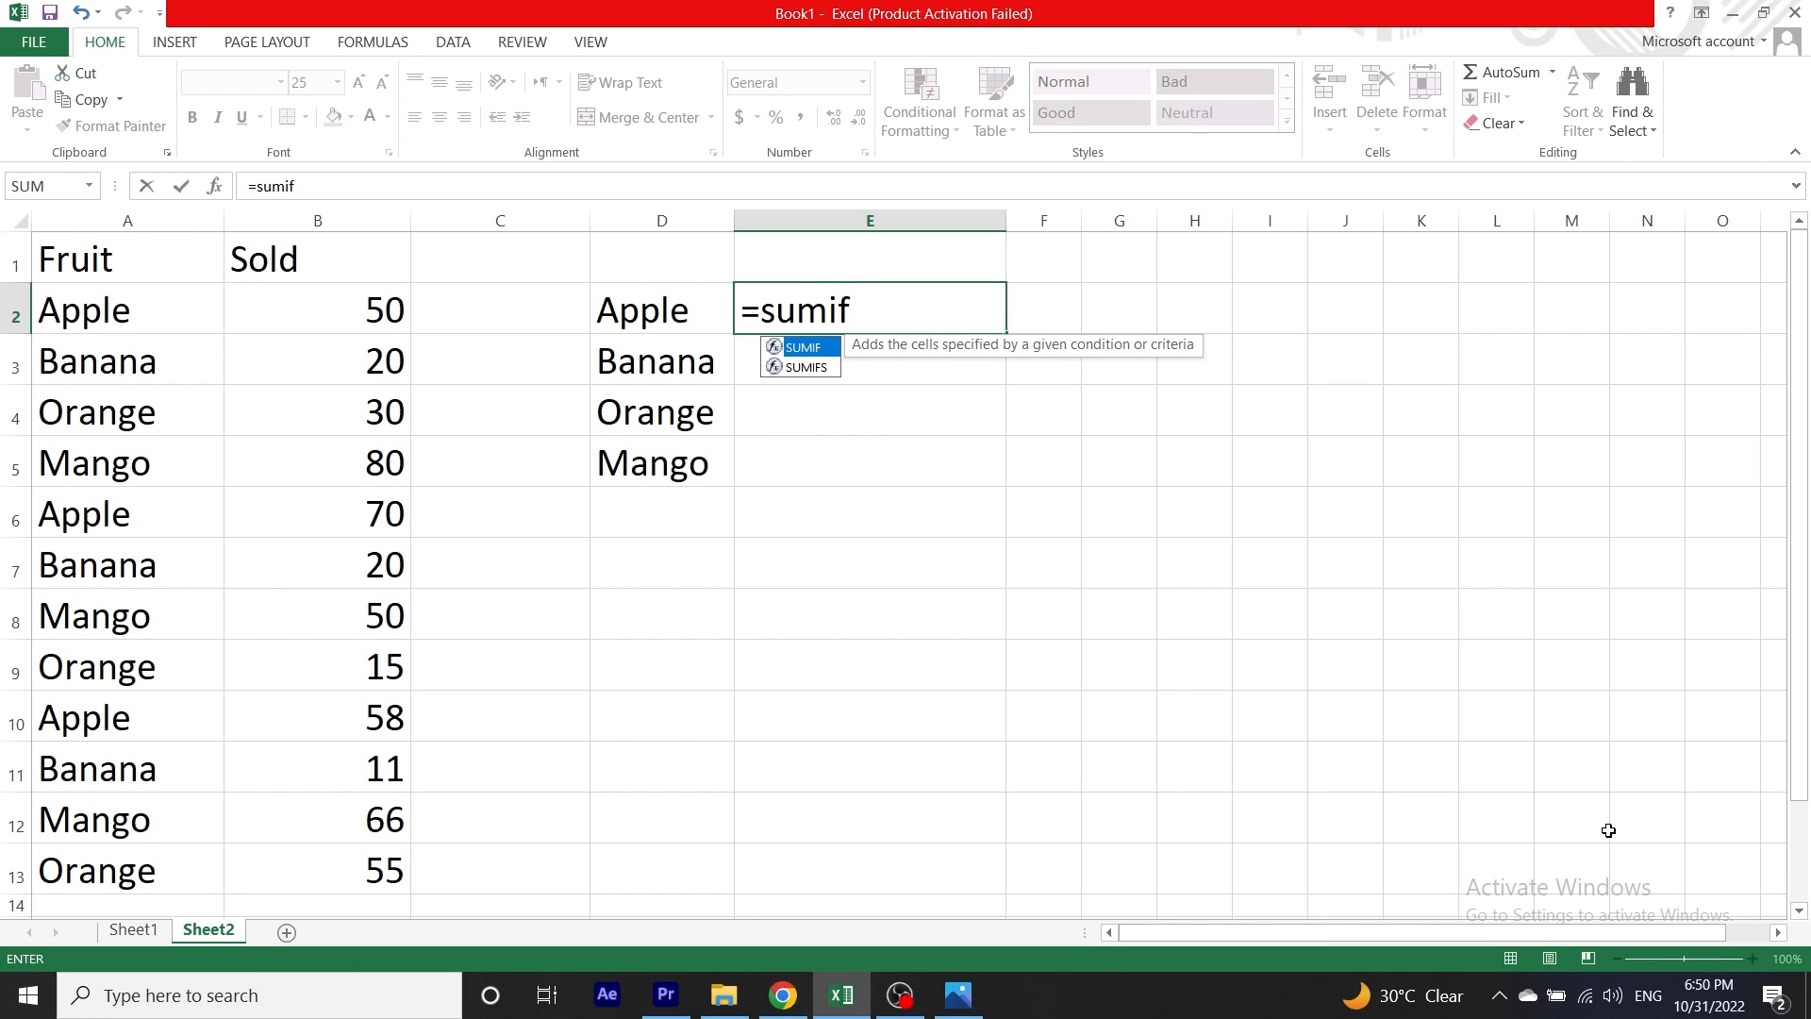
pyautogui.press('Tab')
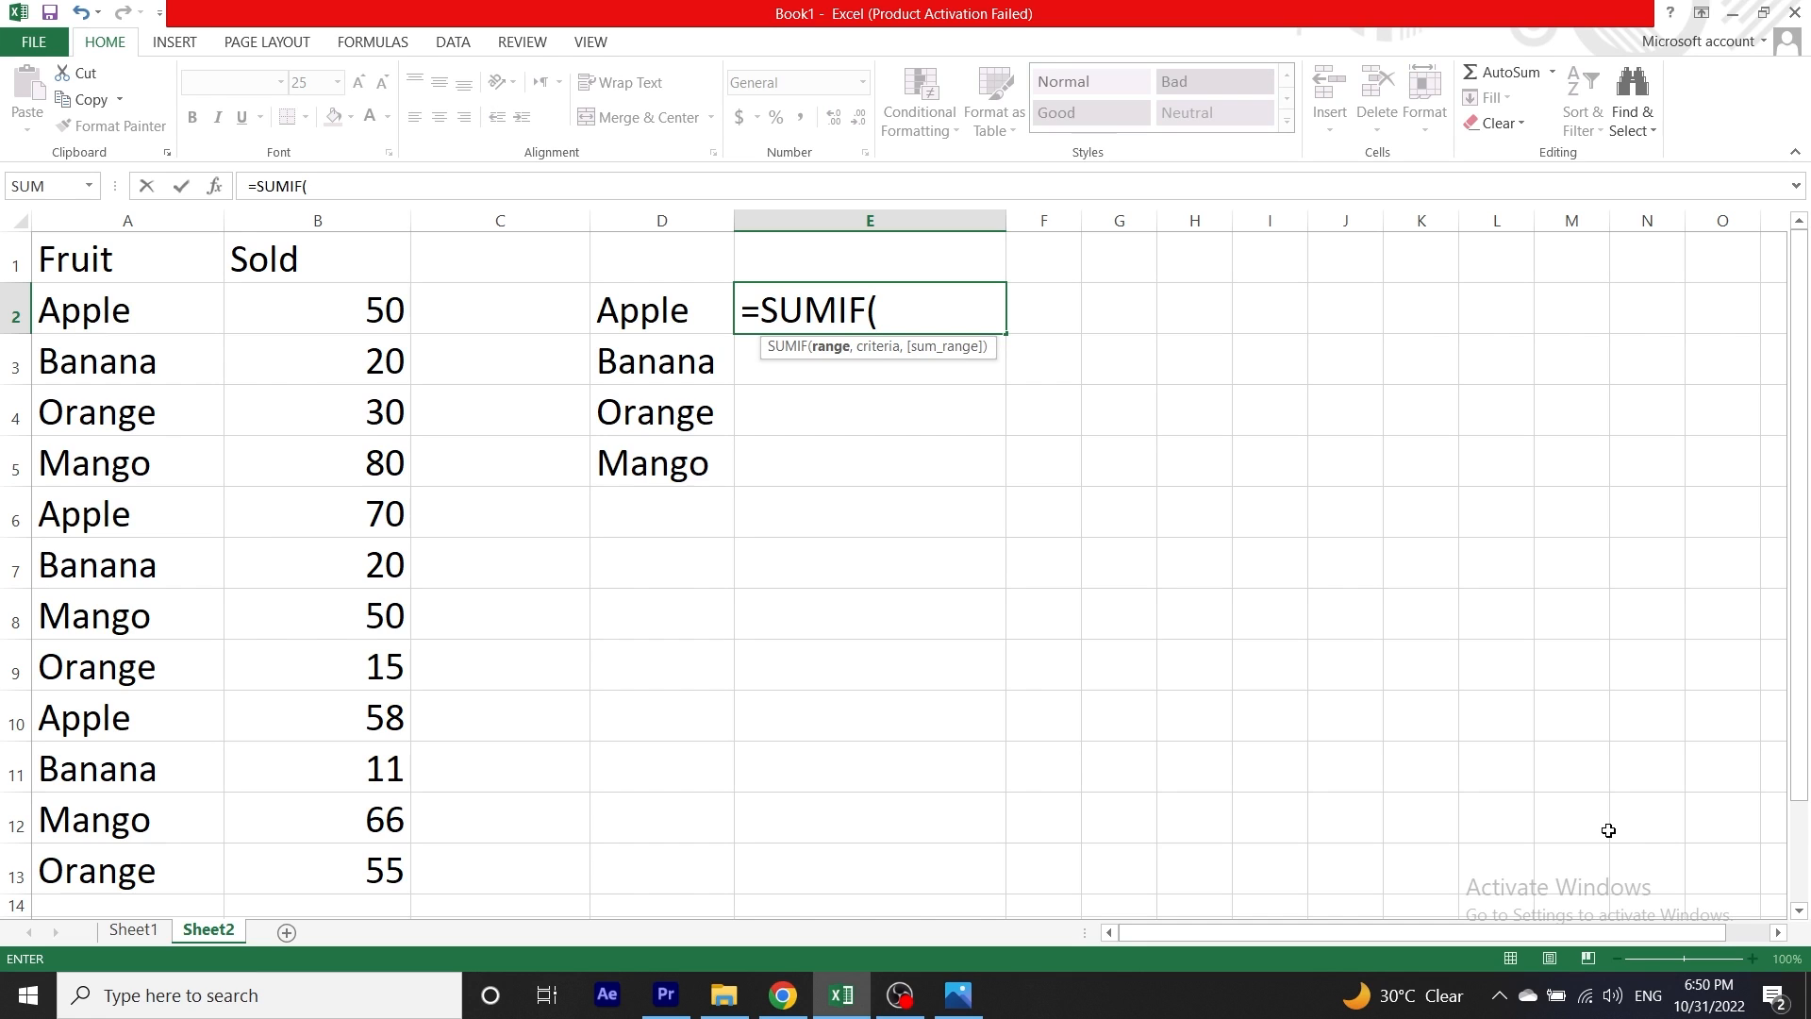
pyautogui.press('Left')
pyautogui.press('Left')
pyautogui.press('Left')
pyautogui.press('Left')
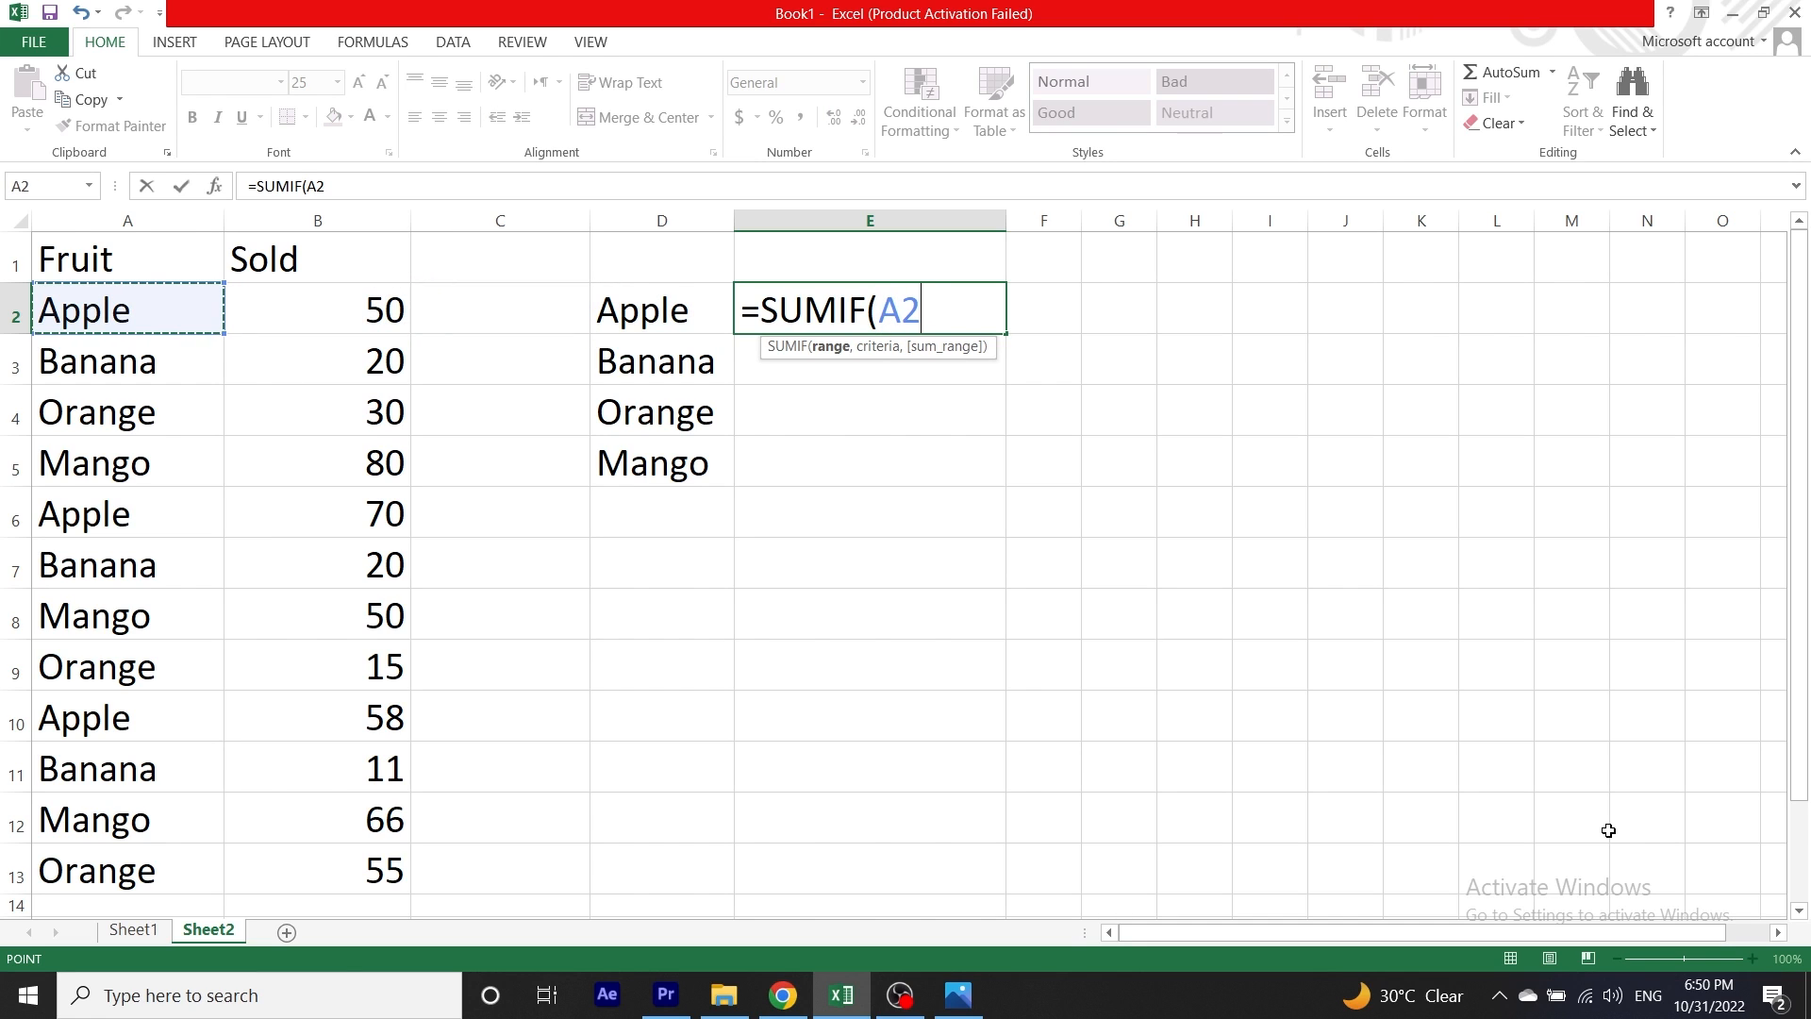
pyautogui.hotkey('ctrl', 'shift', 'Down')
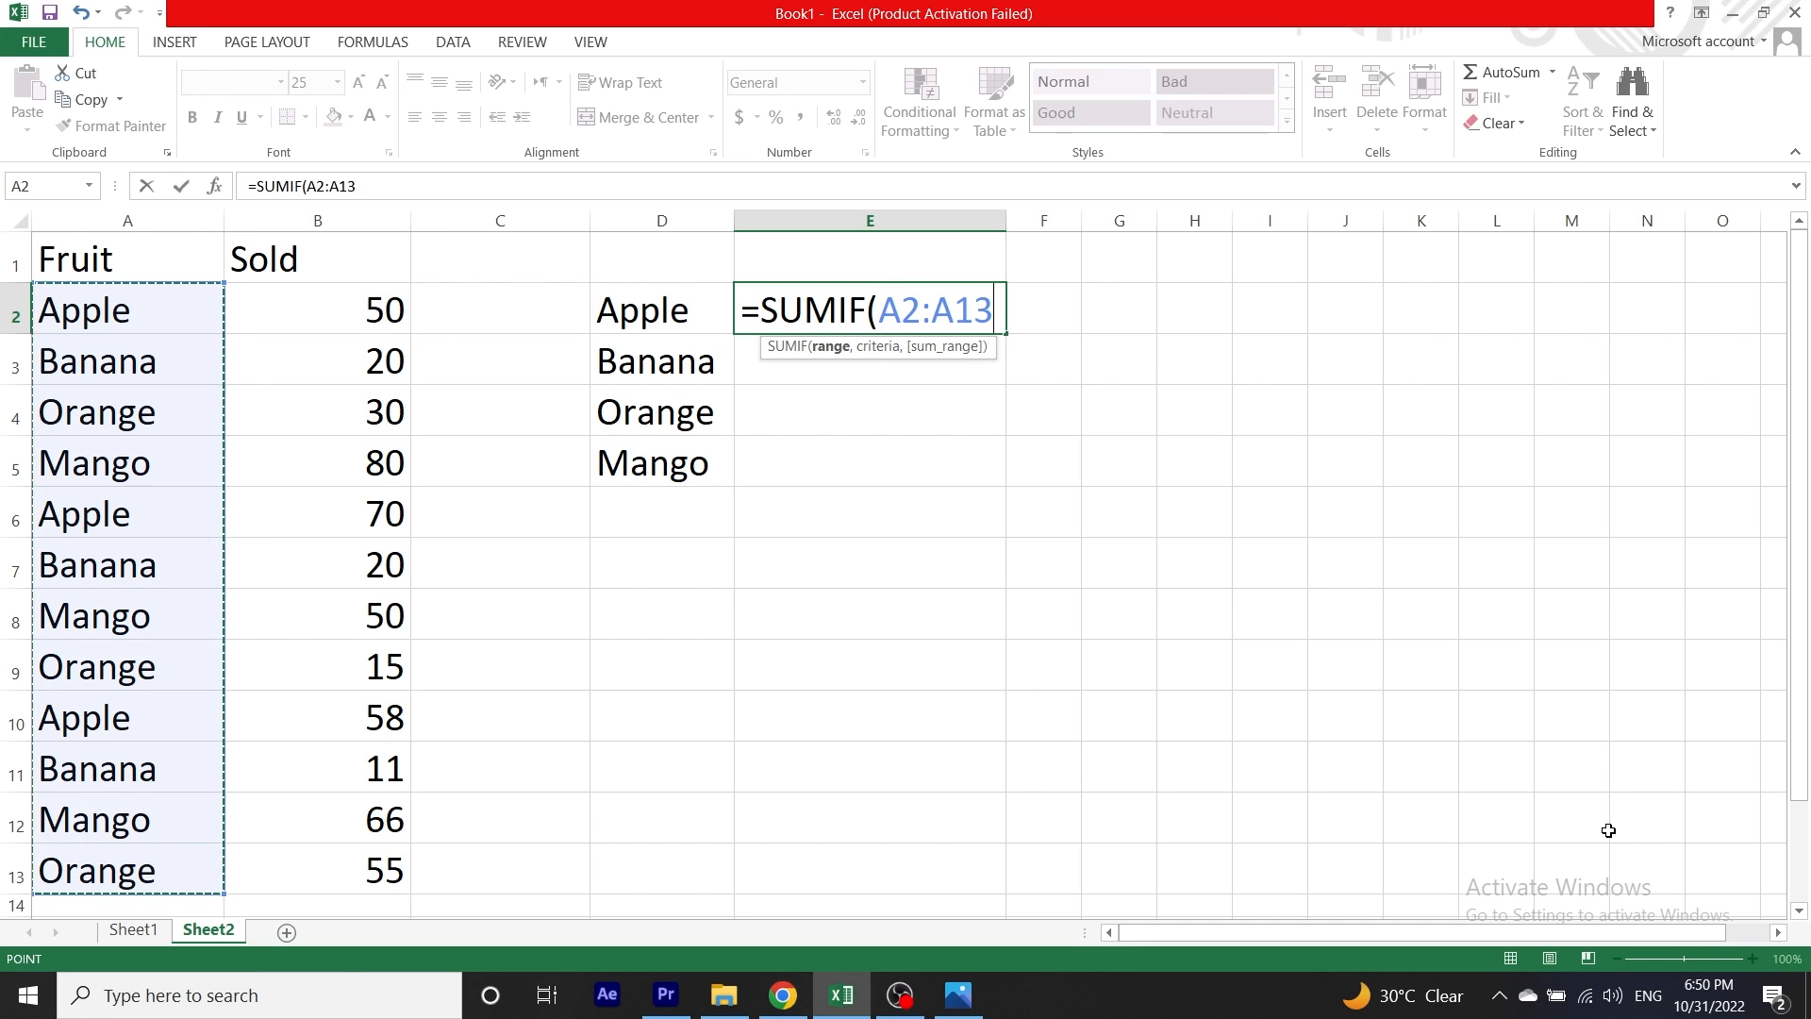
pyautogui.write(',')
pyautogui.press('Left')
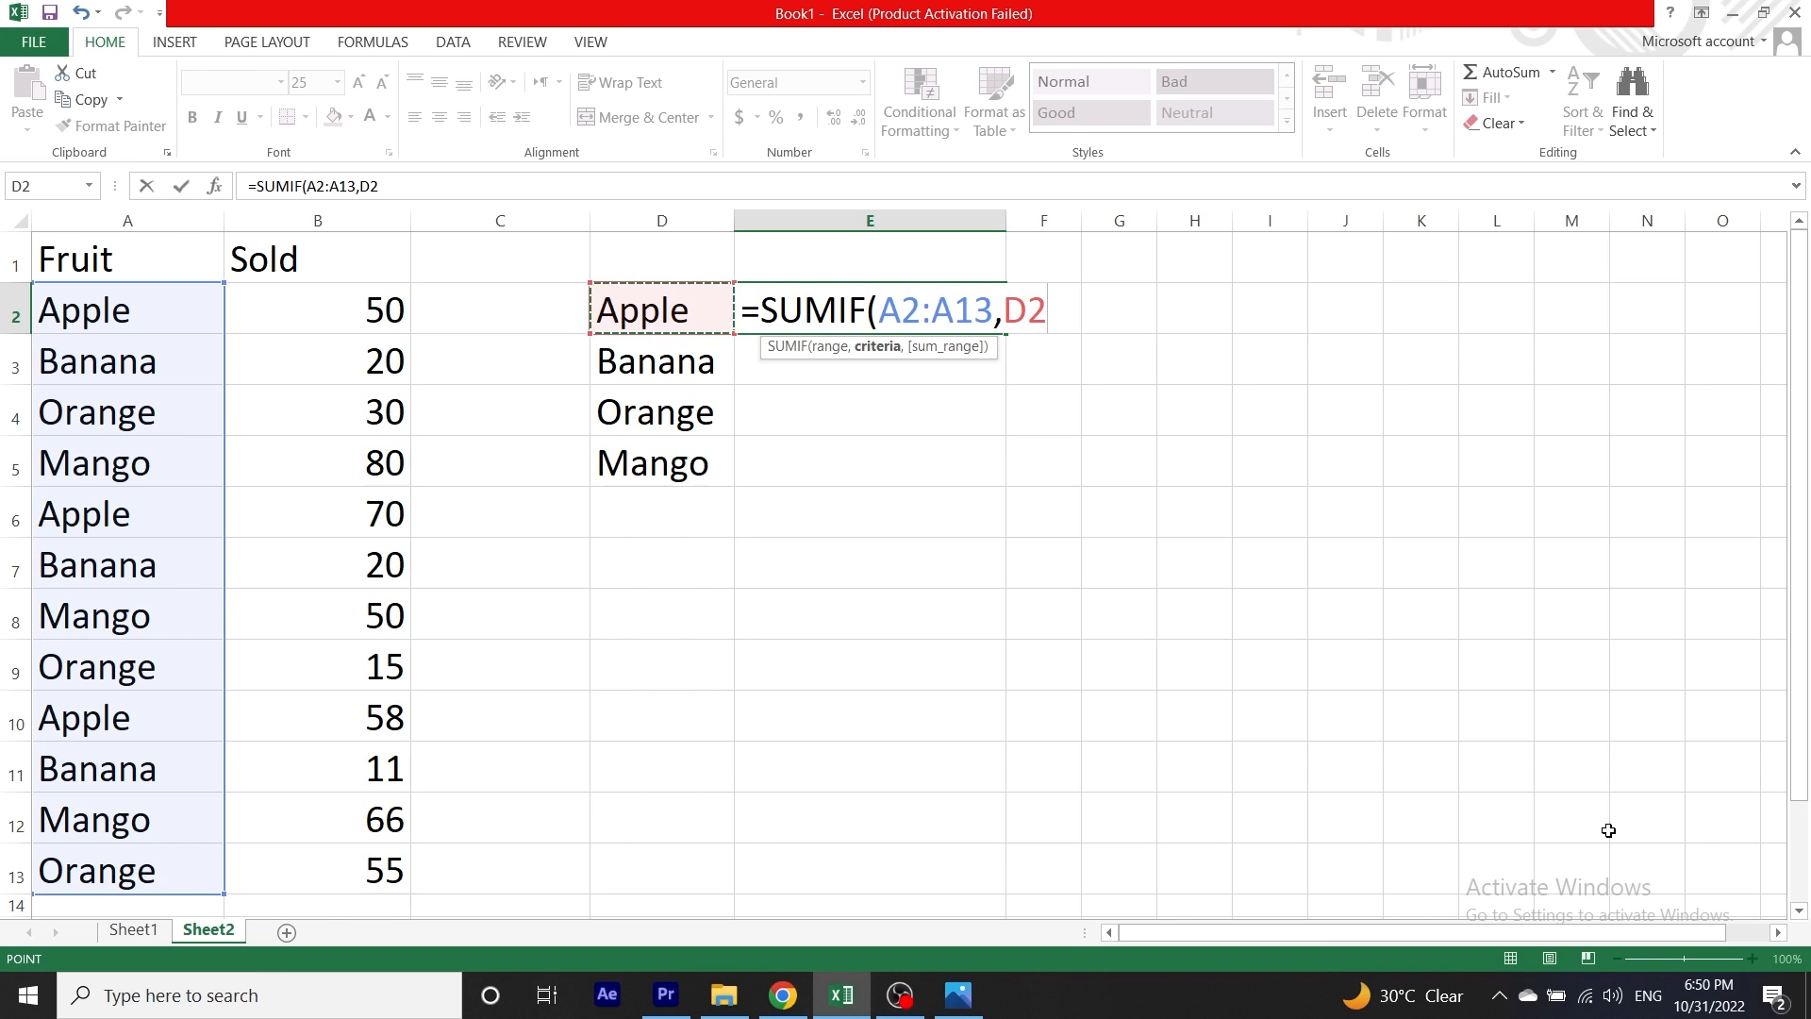
# - Complete the SUMIF formula in E2 with the Sold values B2:B13 as the sum range
pyautogui.write(',')
pyautogui.press('Left')
pyautogui.press('Left')
pyautogui.press('Left')
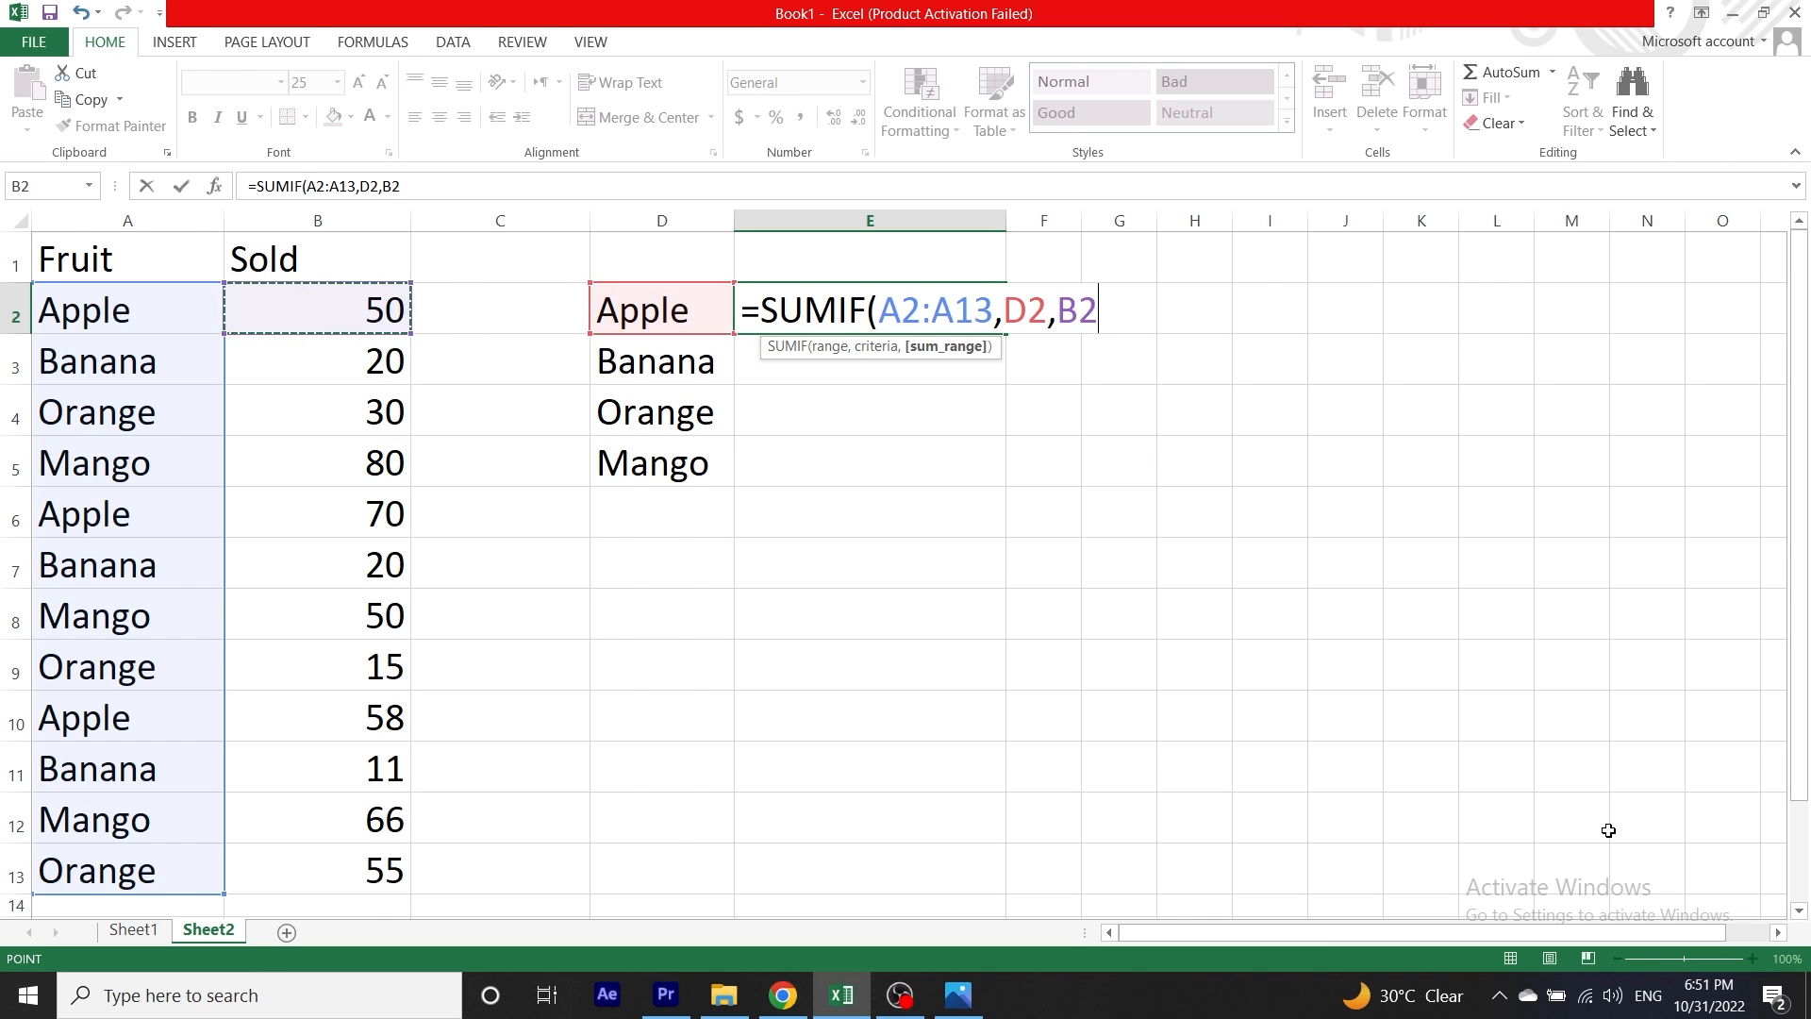
pyautogui.hotkey('shift', 'Down')
pyautogui.hotkey('shift', 'Down')
pyautogui.hotkey('shift', 'Down')
pyautogui.hotkey('shift', 'Down')
pyautogui.hotkey('shift', 'Down')
pyautogui.hotkey('shift', 'Down')
pyautogui.hotkey('shift', 'Down')
pyautogui.hotkey('shift', 'Down')
pyautogui.hotkey('shift', 'Down')
pyautogui.hotkey('shift', 'Down')
pyautogui.hotkey('shift', 'Down')
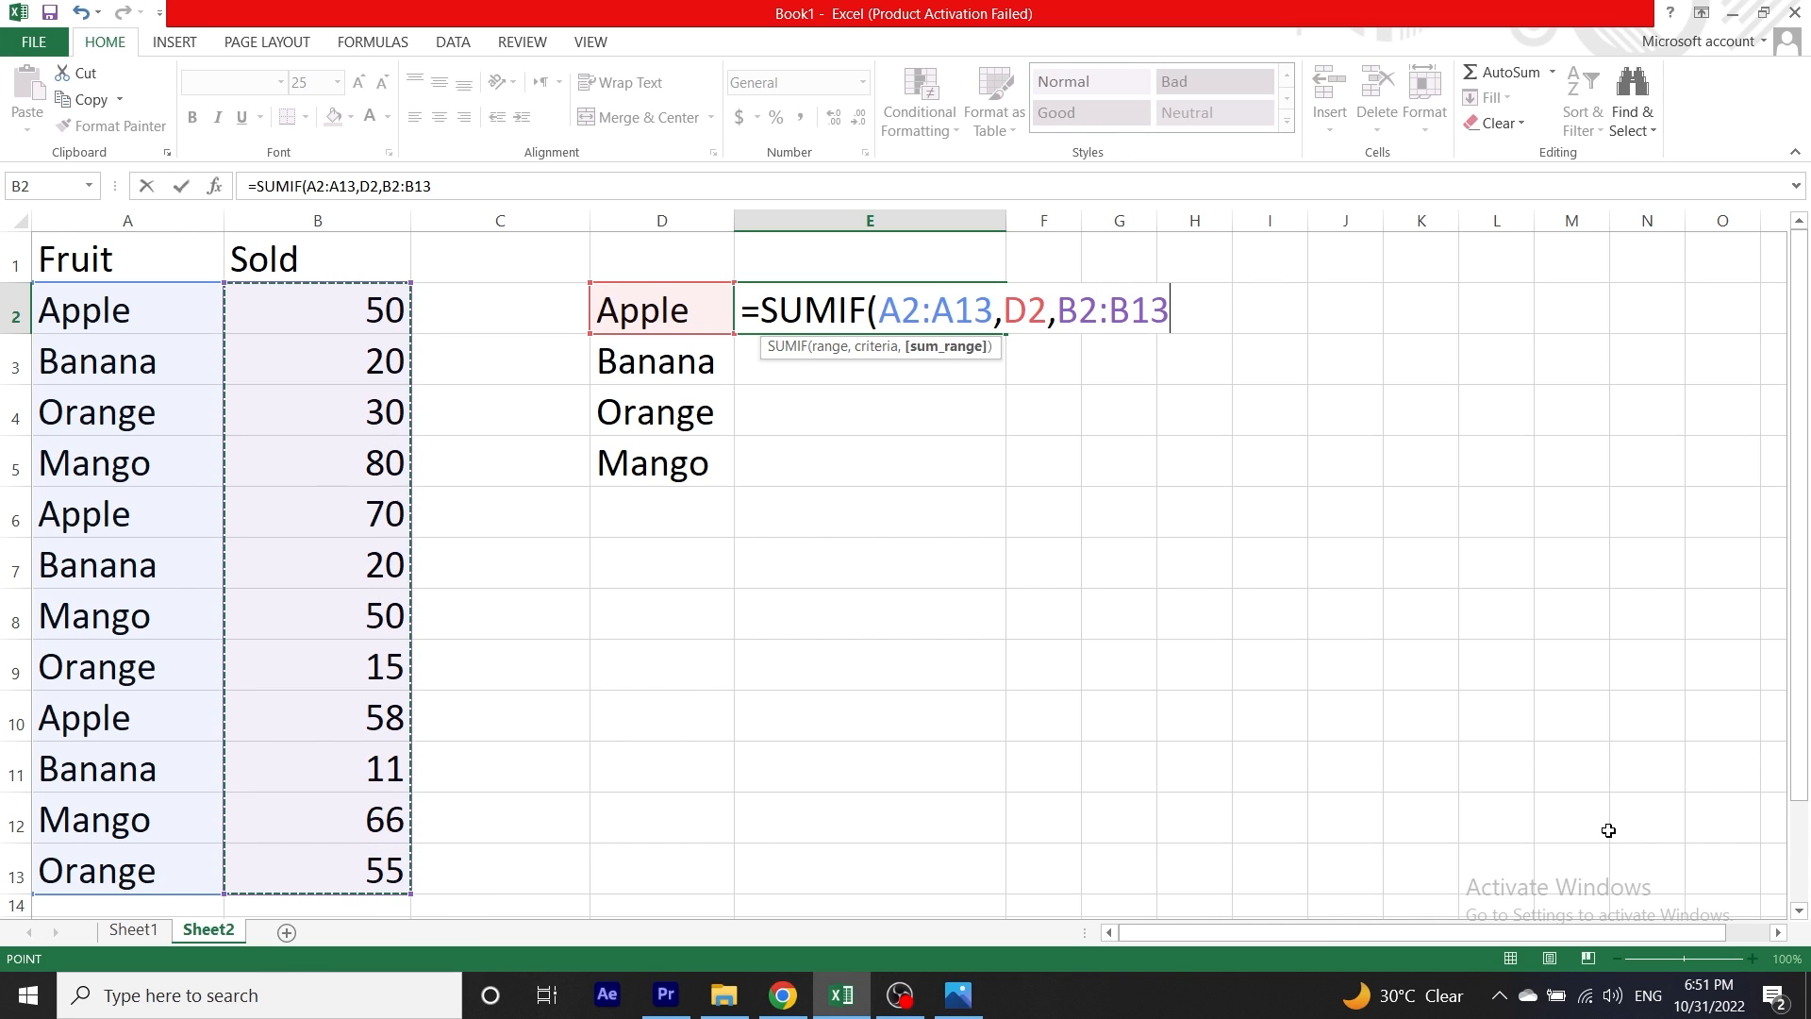
pyautogui.write(')')
pyautogui.press('Return')
pyautogui.press('Up')
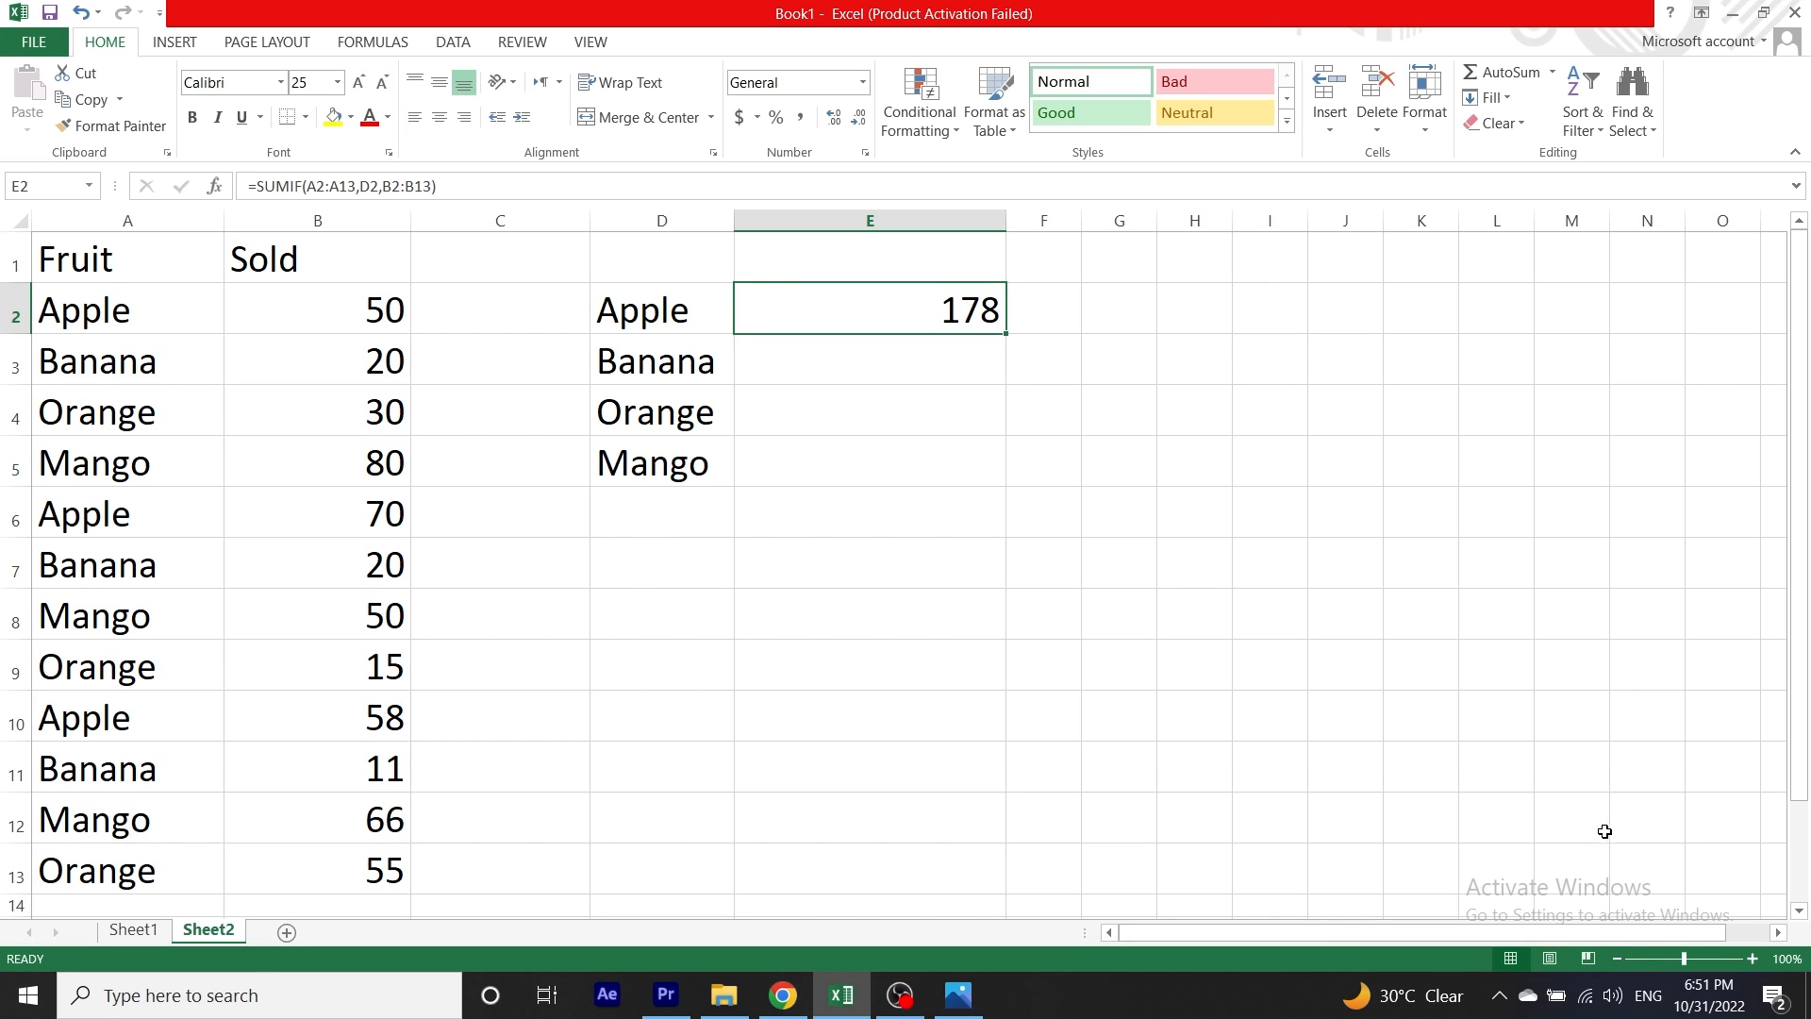
# - Select the Apple sales cells B2, B6 and B10 together to check their sum
pyautogui.click(314, 321)
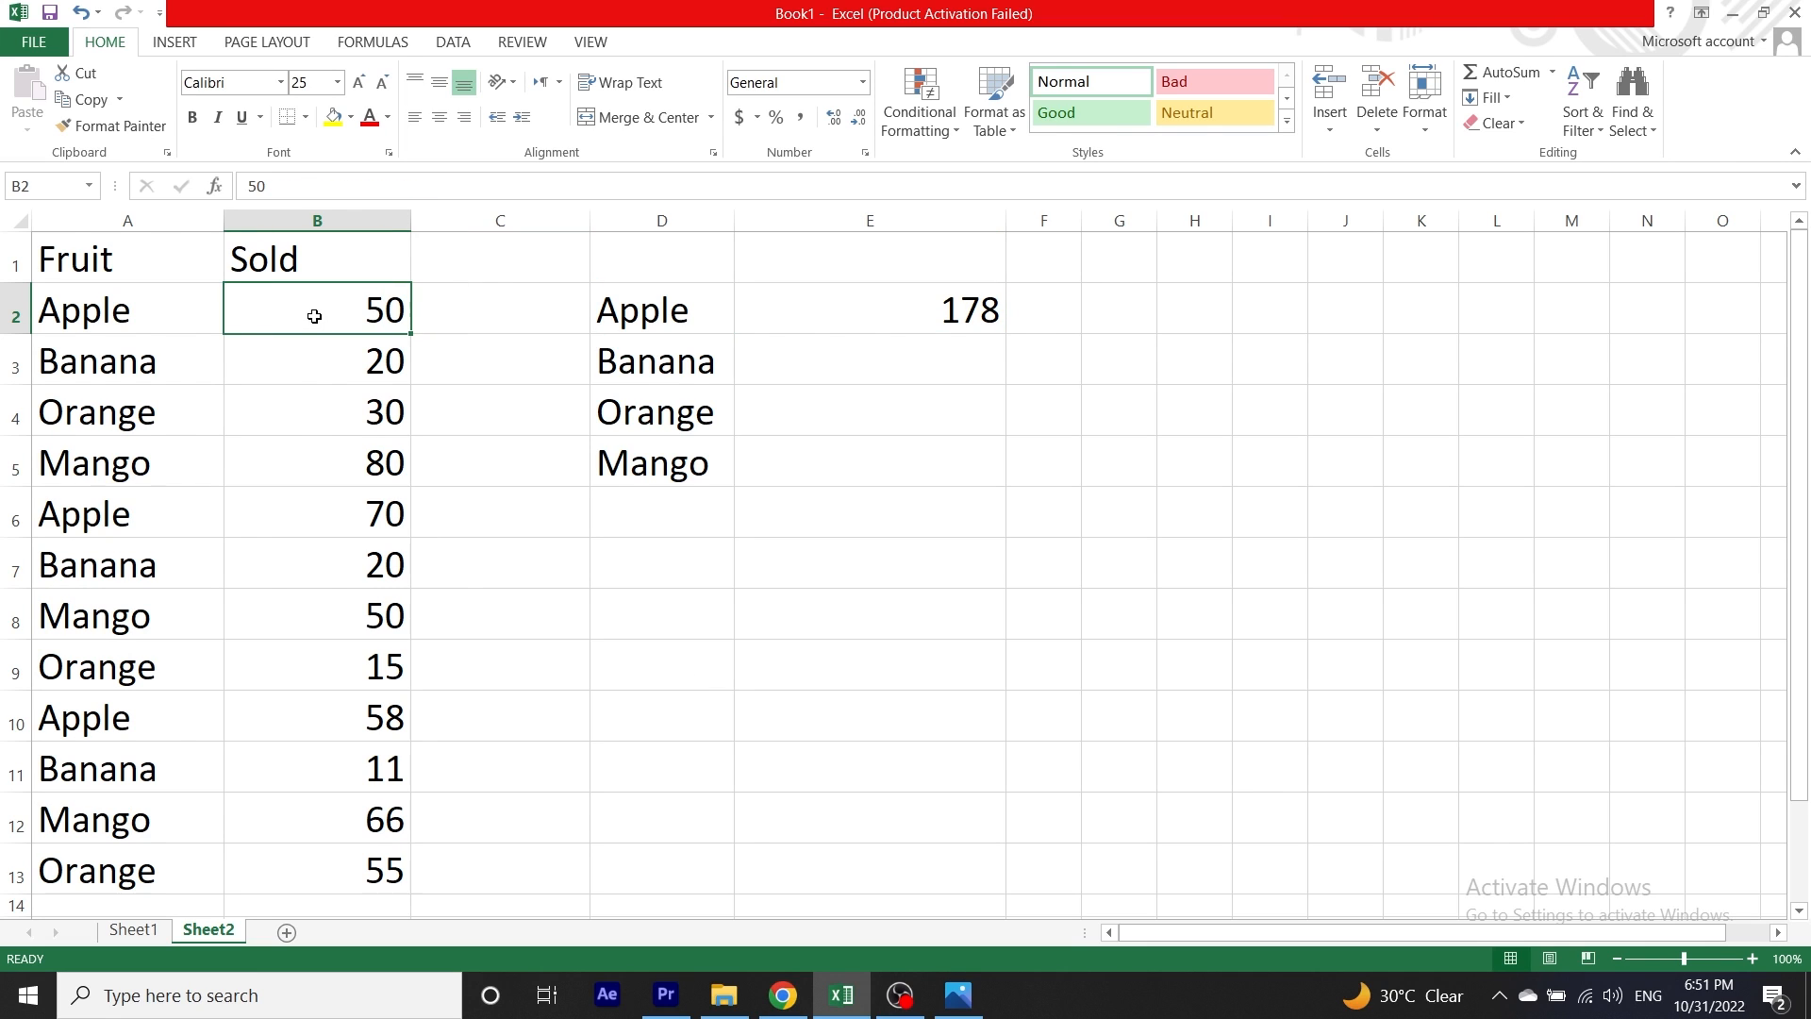
pyautogui.keyDown('ctrl'); pyautogui.click(311, 525); pyautogui.keyUp('ctrl')
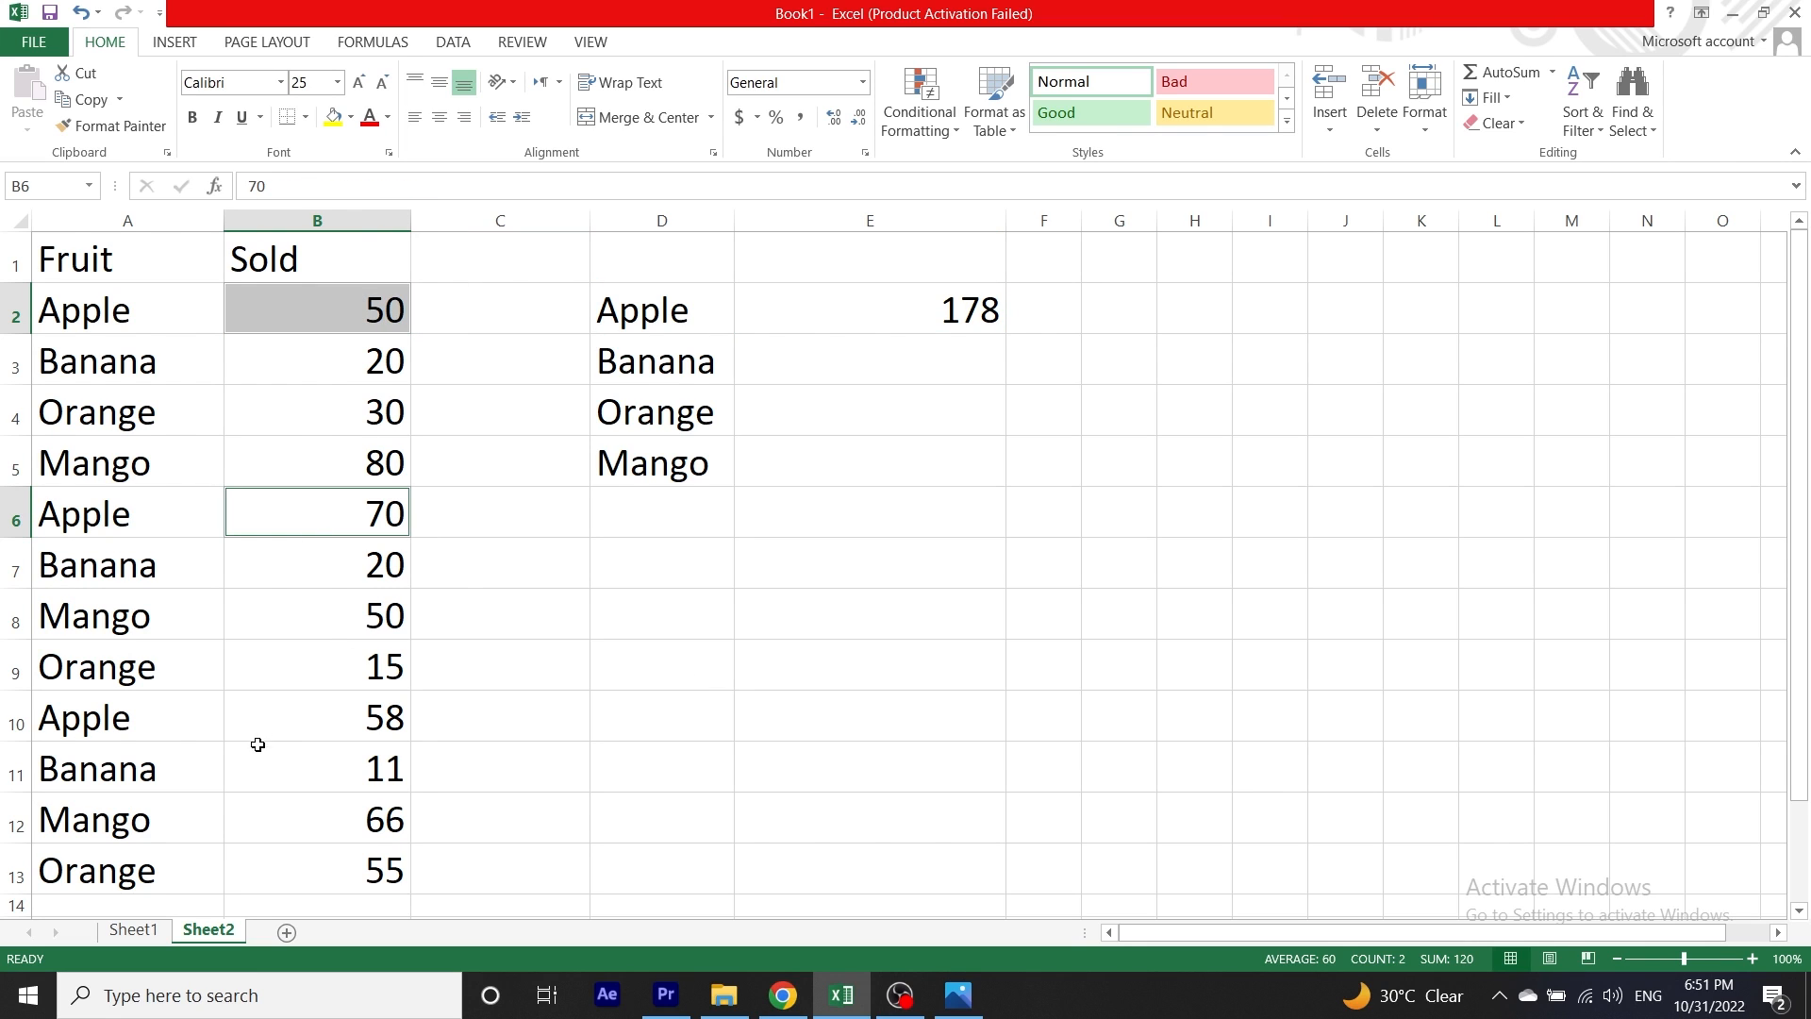
pyautogui.keyDown('ctrl'); pyautogui.click(287, 709); pyautogui.keyUp('ctrl')
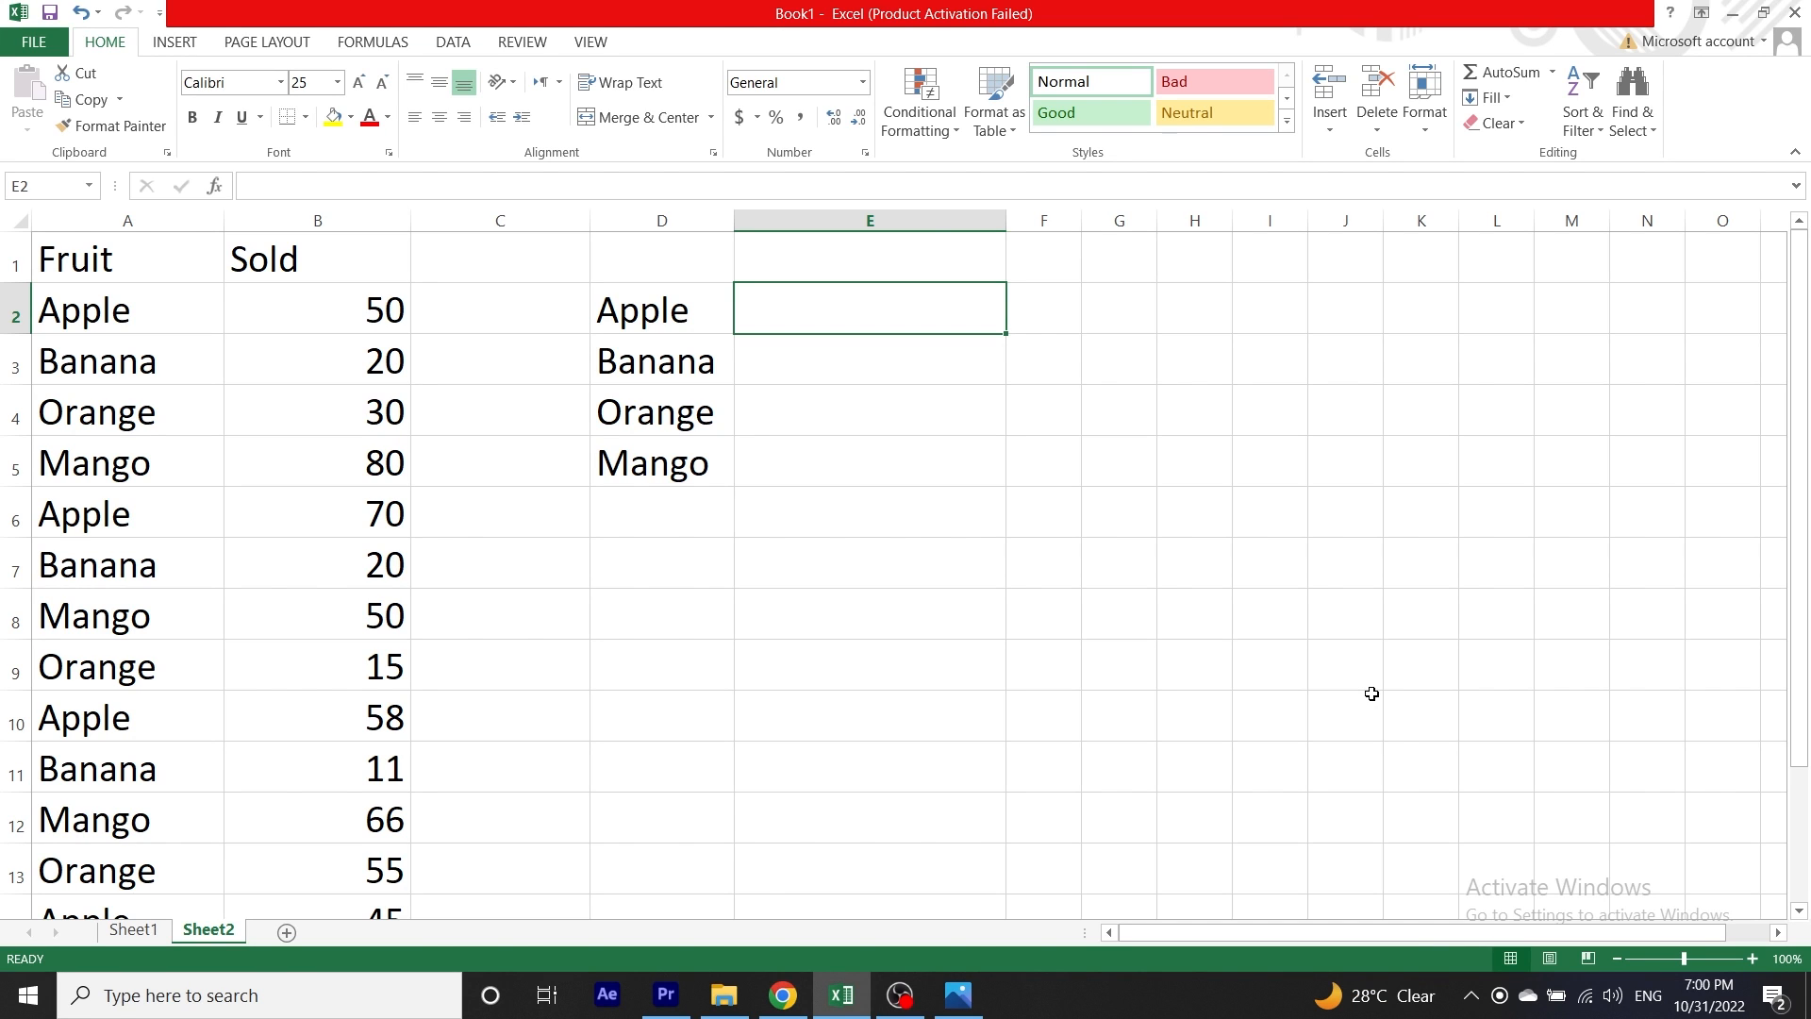
# - Enter a COUNTIF formula in E2 with the fruit list A2:A15 as range and D2 as criteria
pyautogui.write('=')
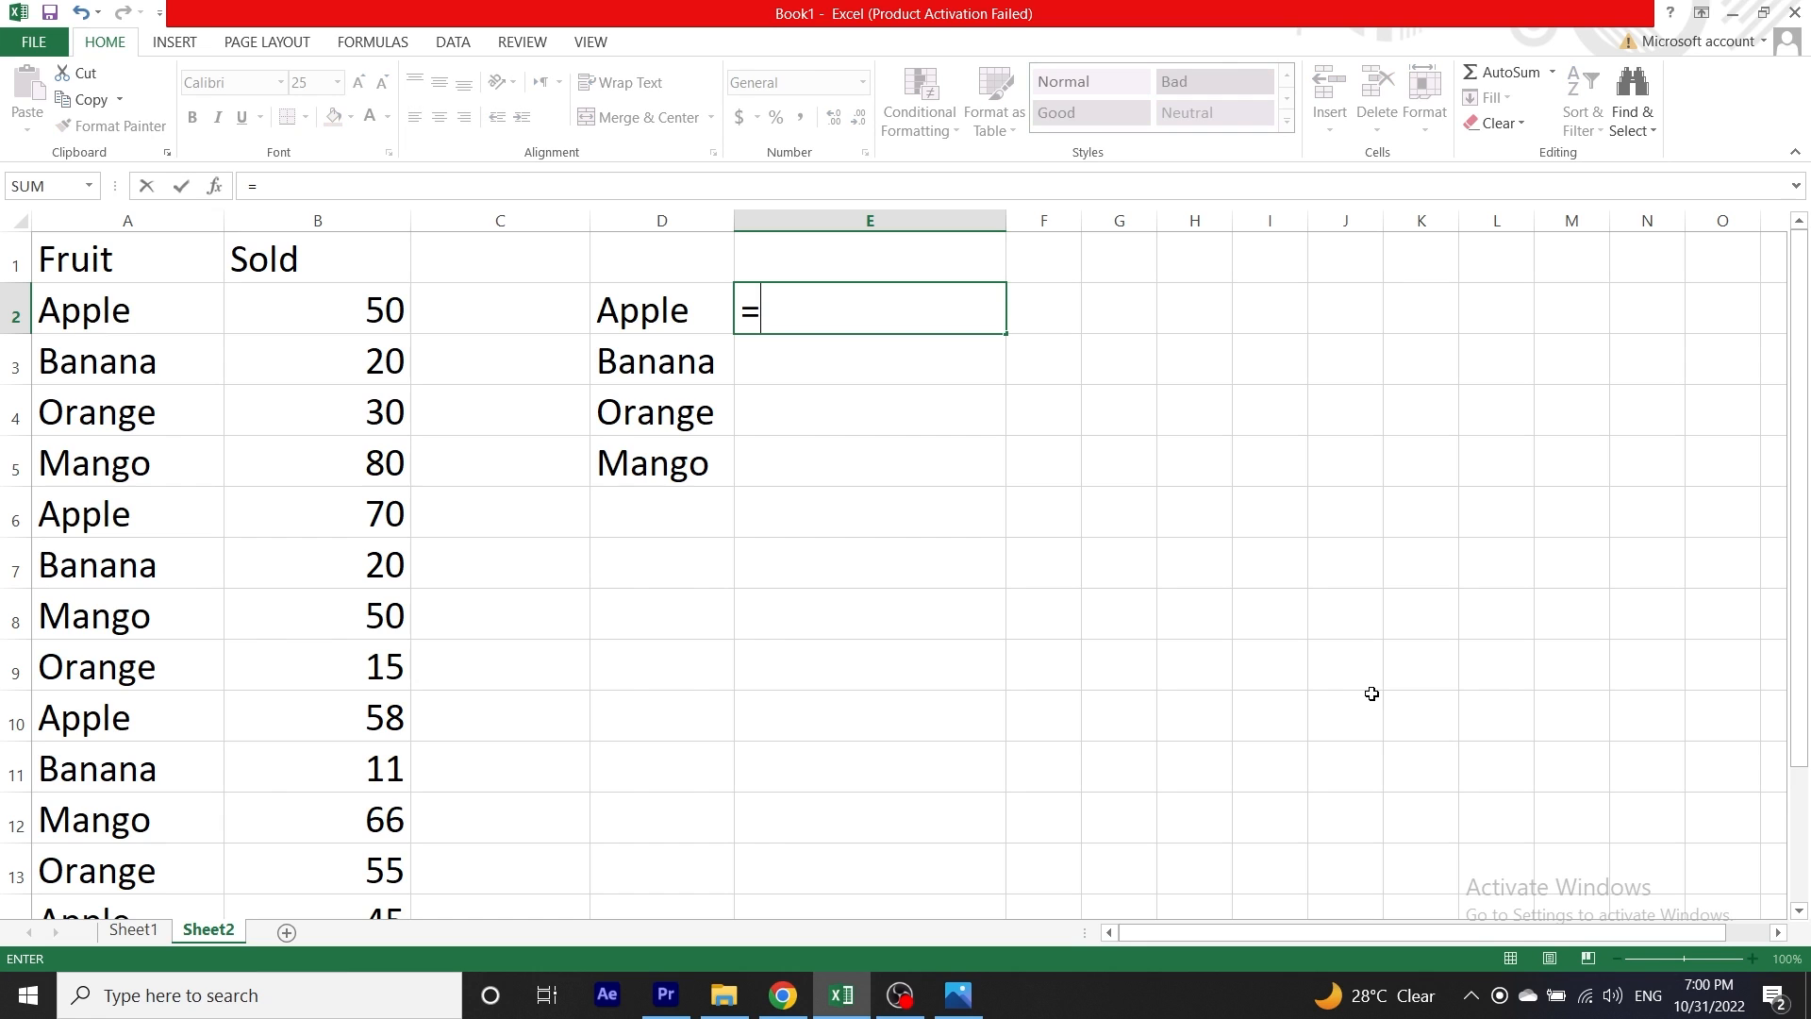
pyautogui.write('c')
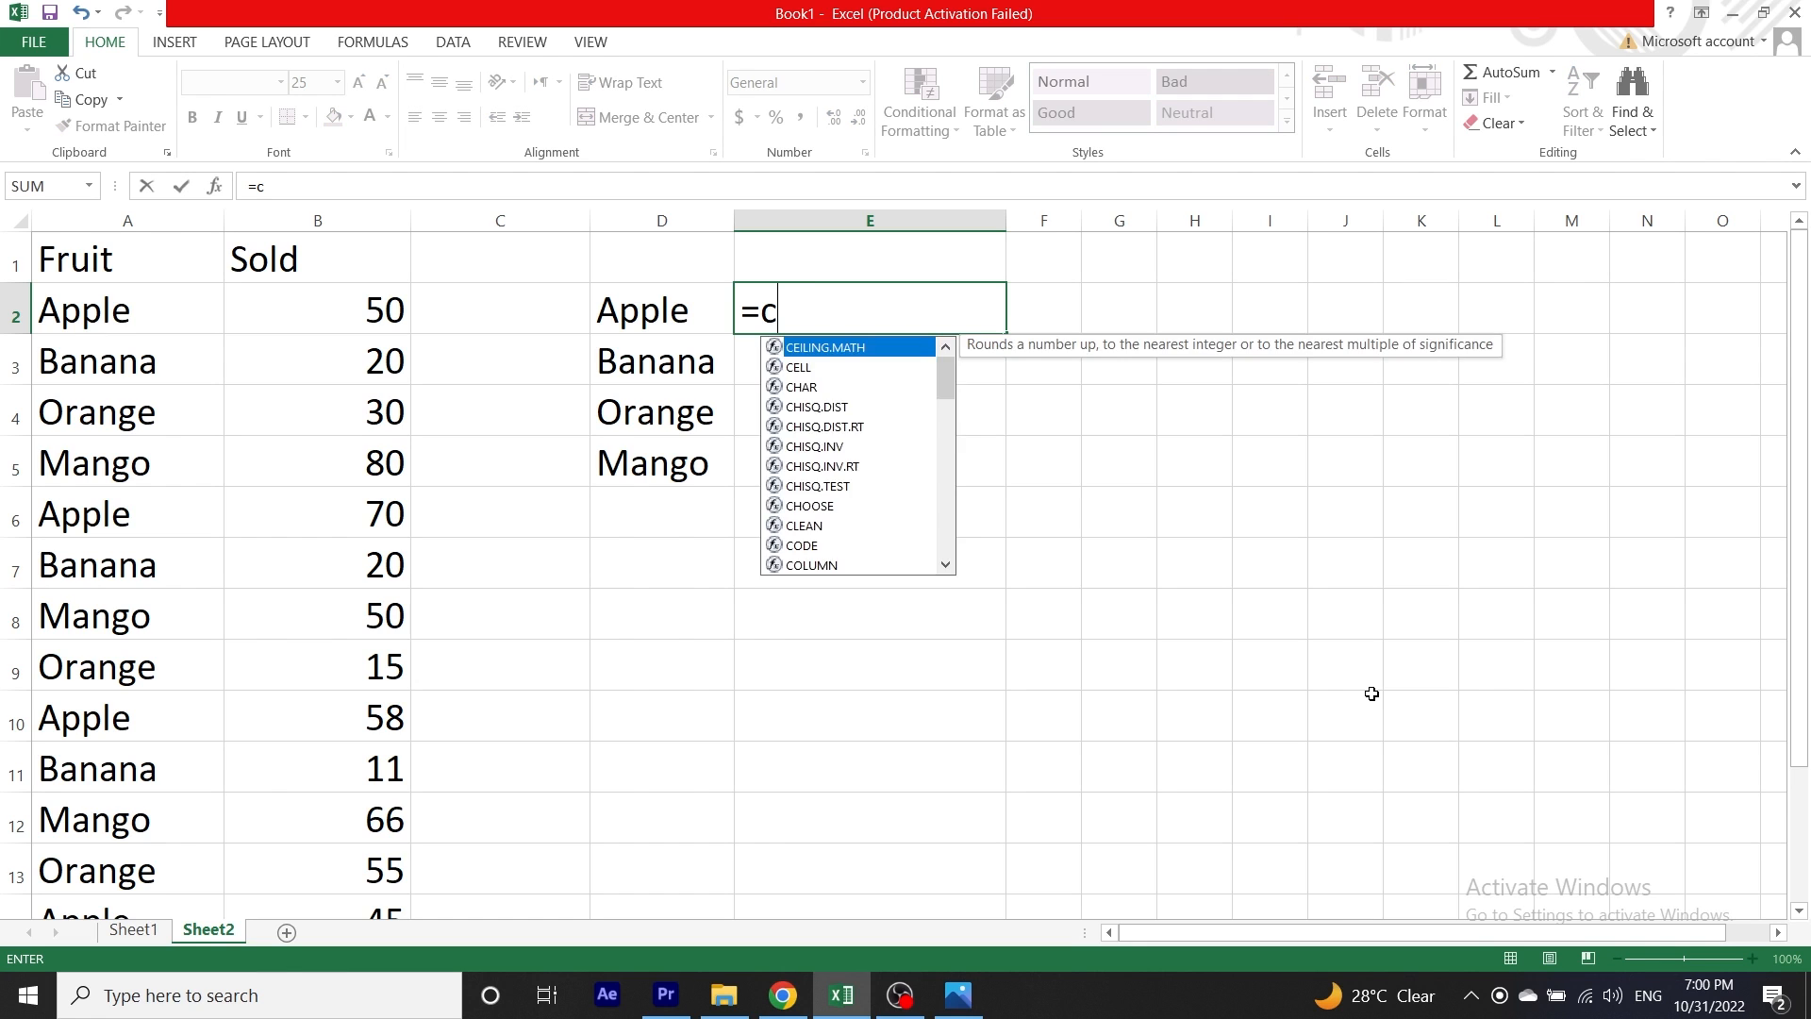
pyautogui.write('ountif')
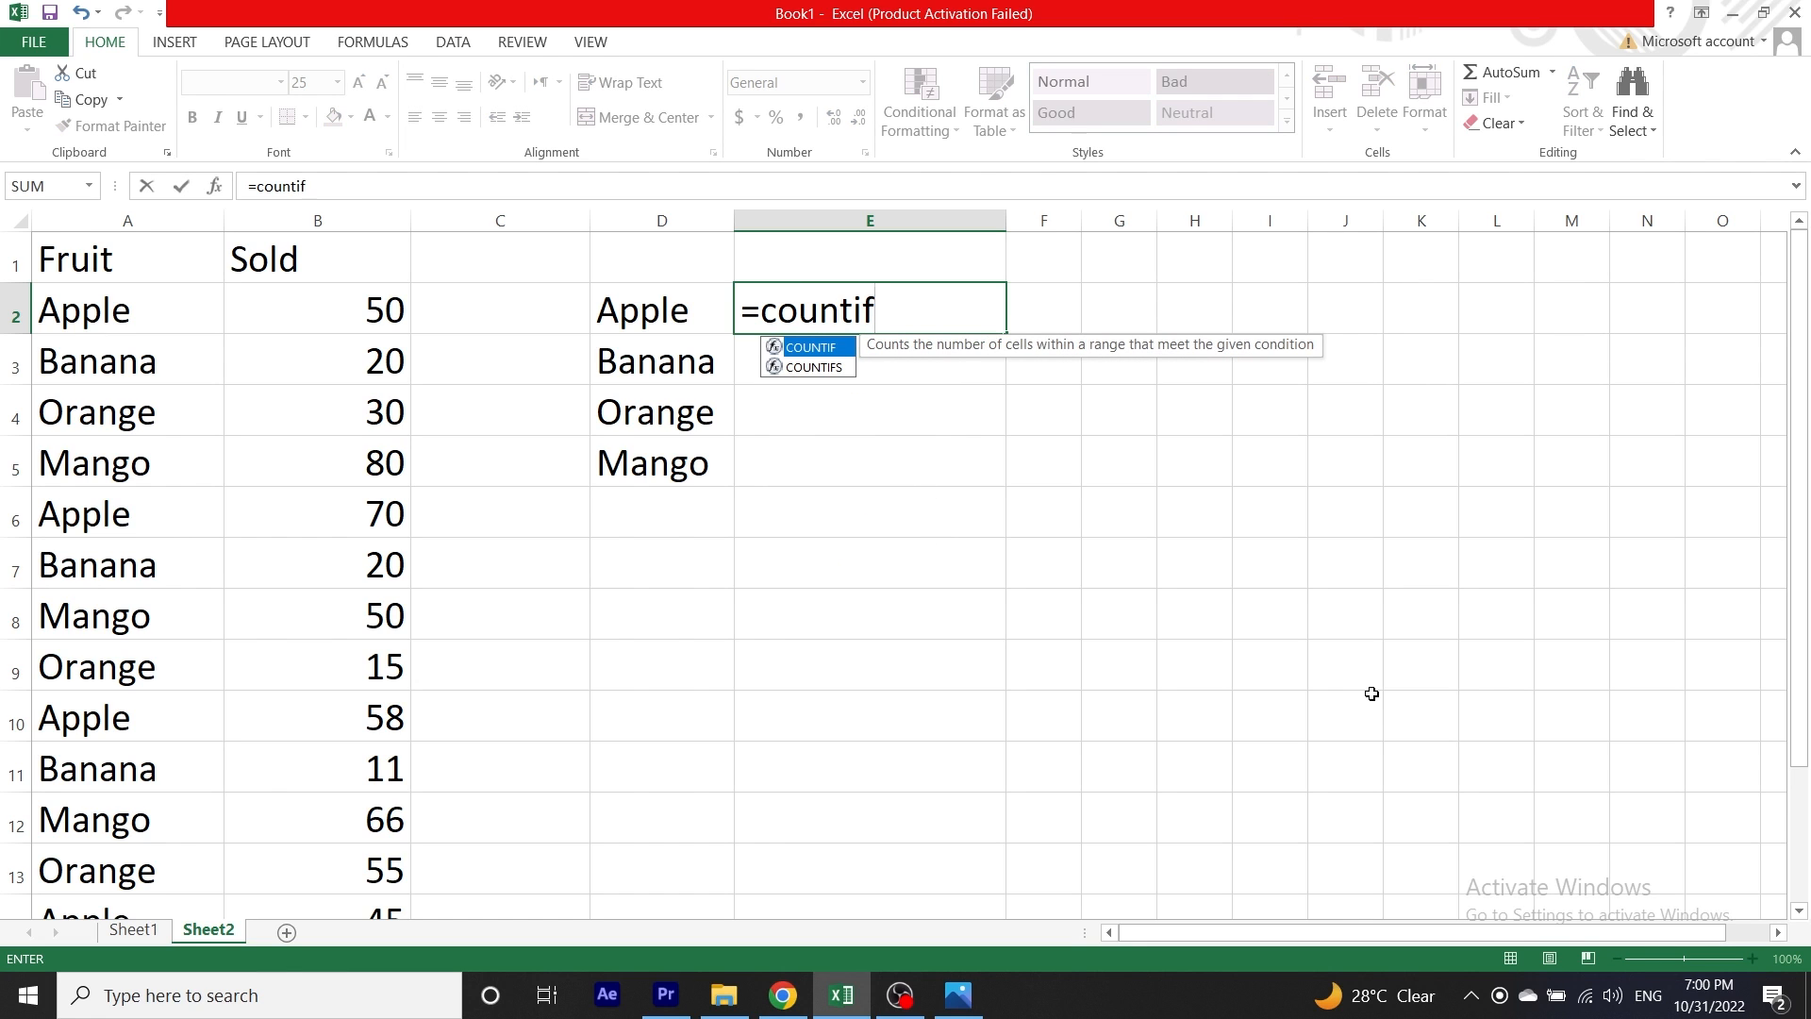
pyautogui.press('Tab')
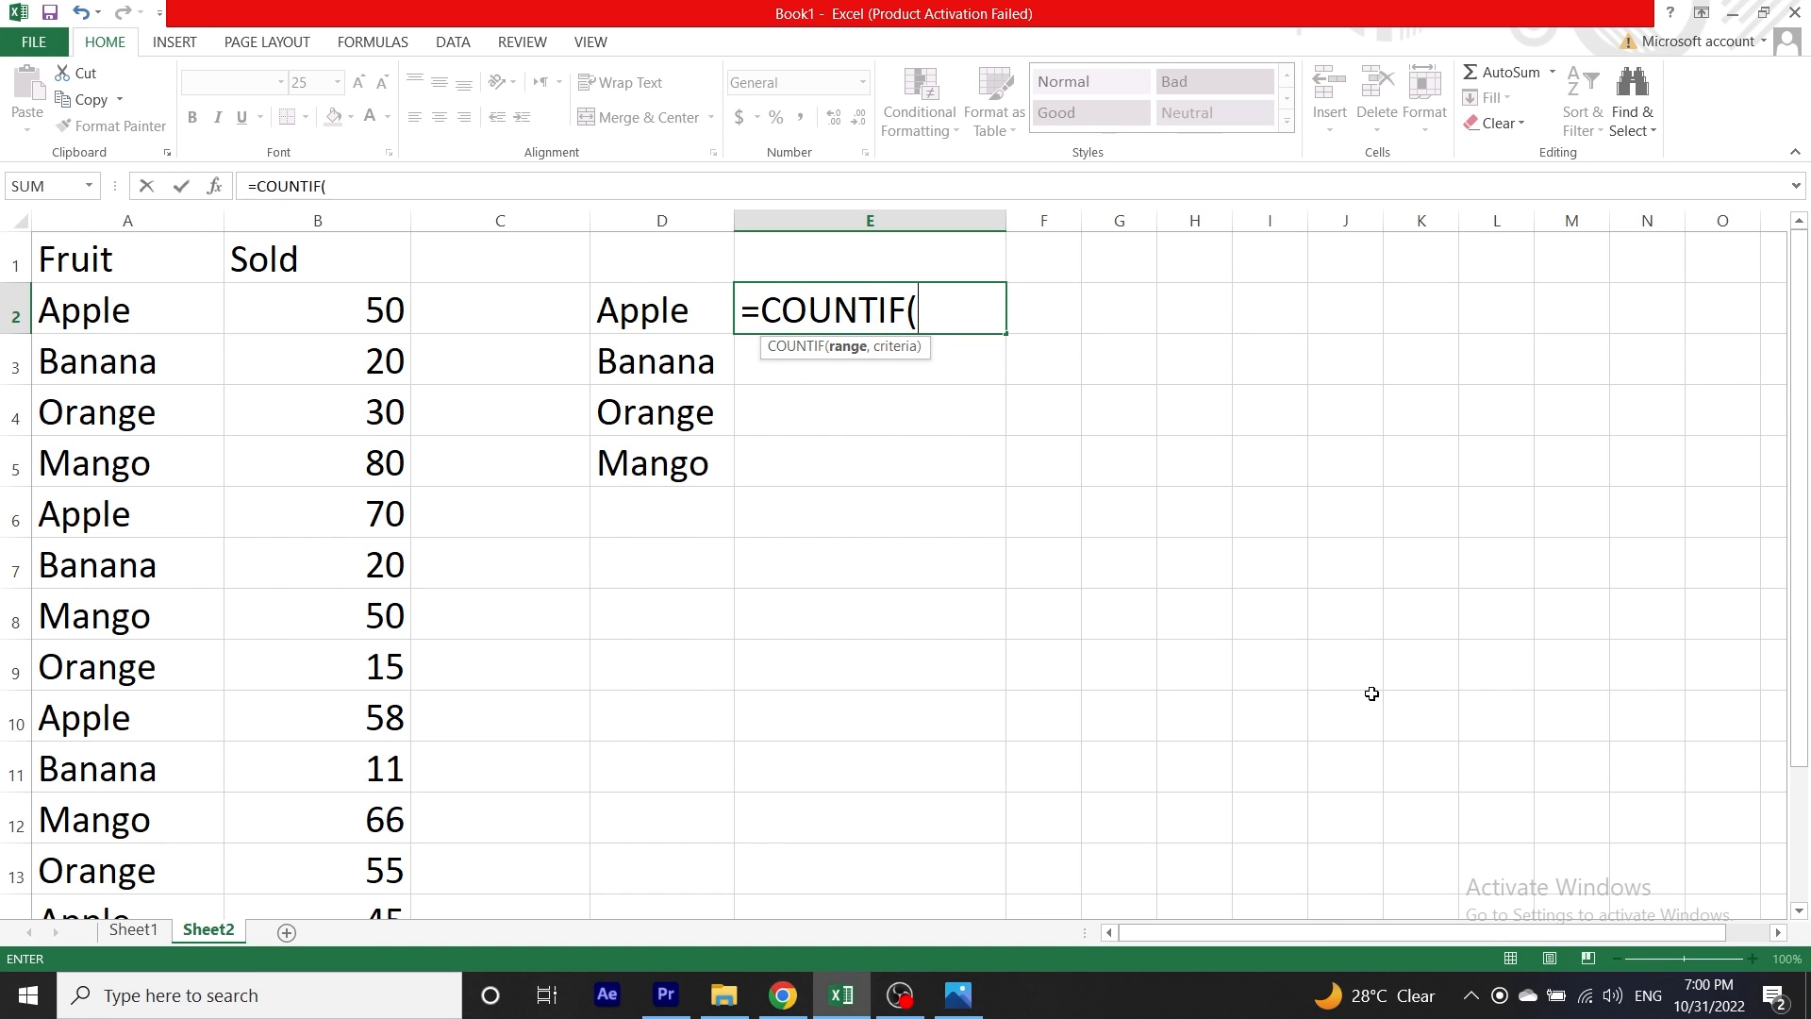
pyautogui.press('Left')
pyautogui.press('Left')
pyautogui.press('Left')
pyautogui.press('Left')
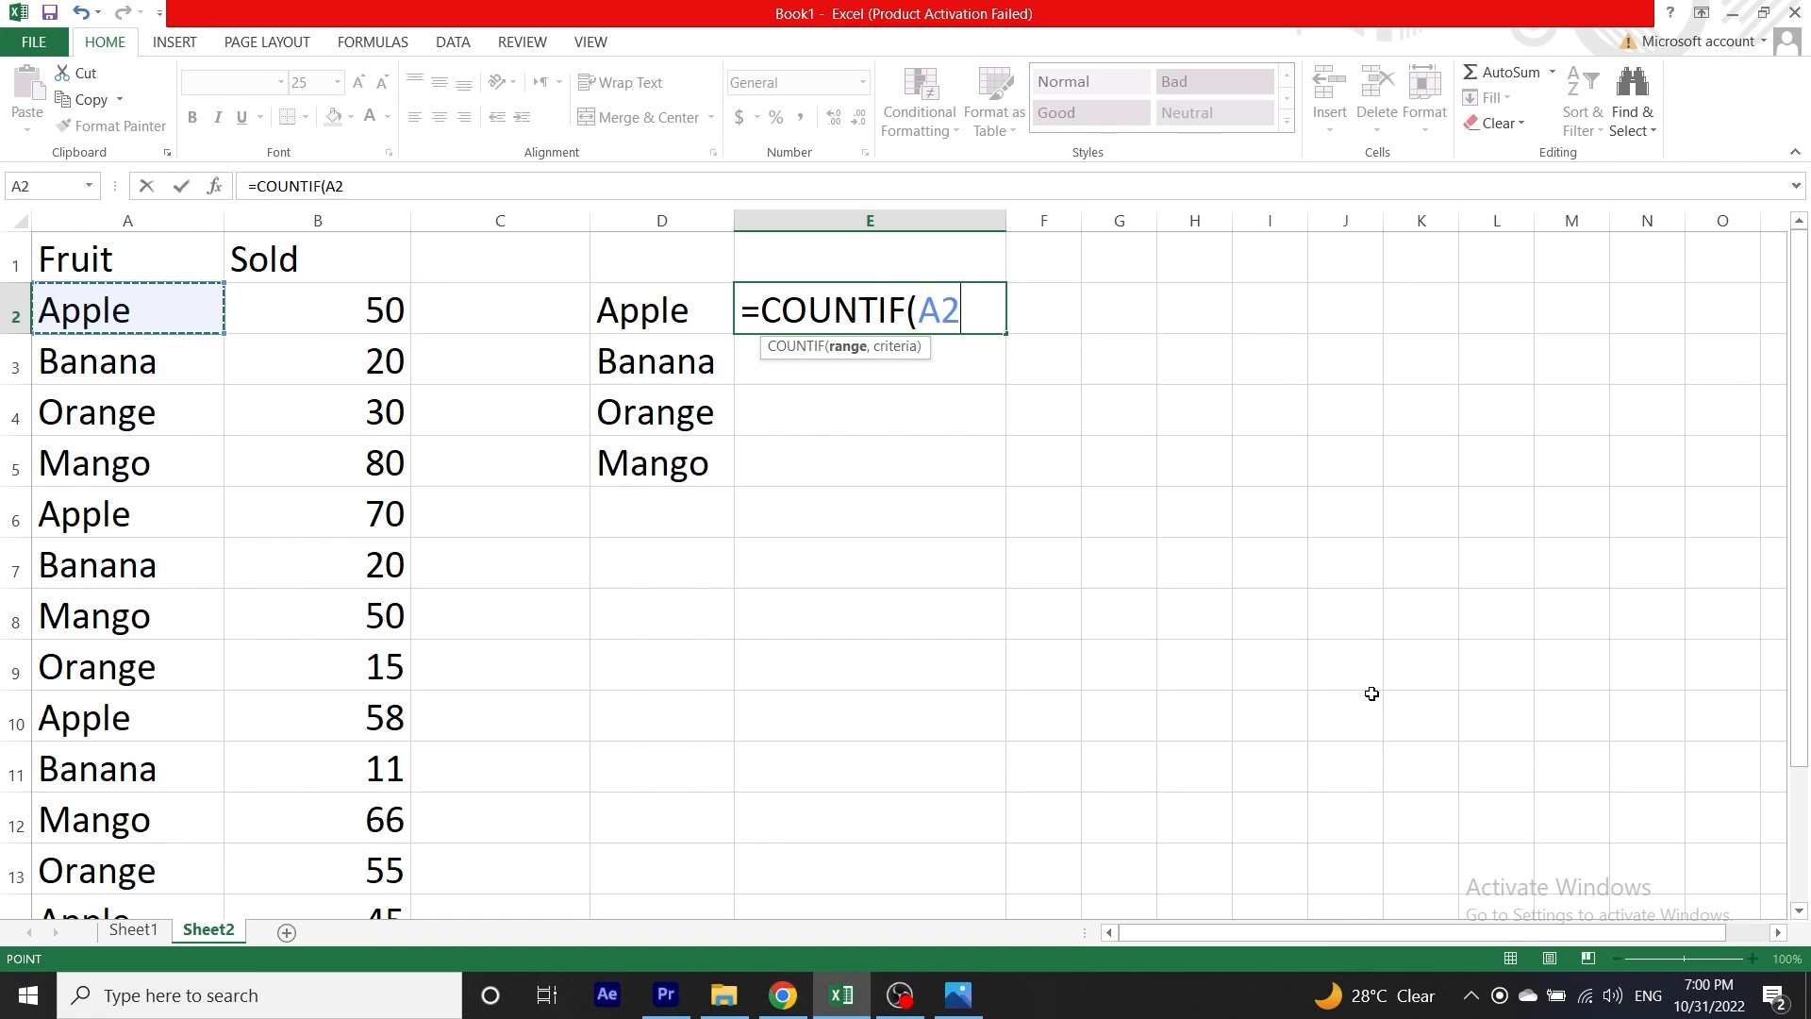
pyautogui.hotkey('ctrl', 'shift', 'Down')
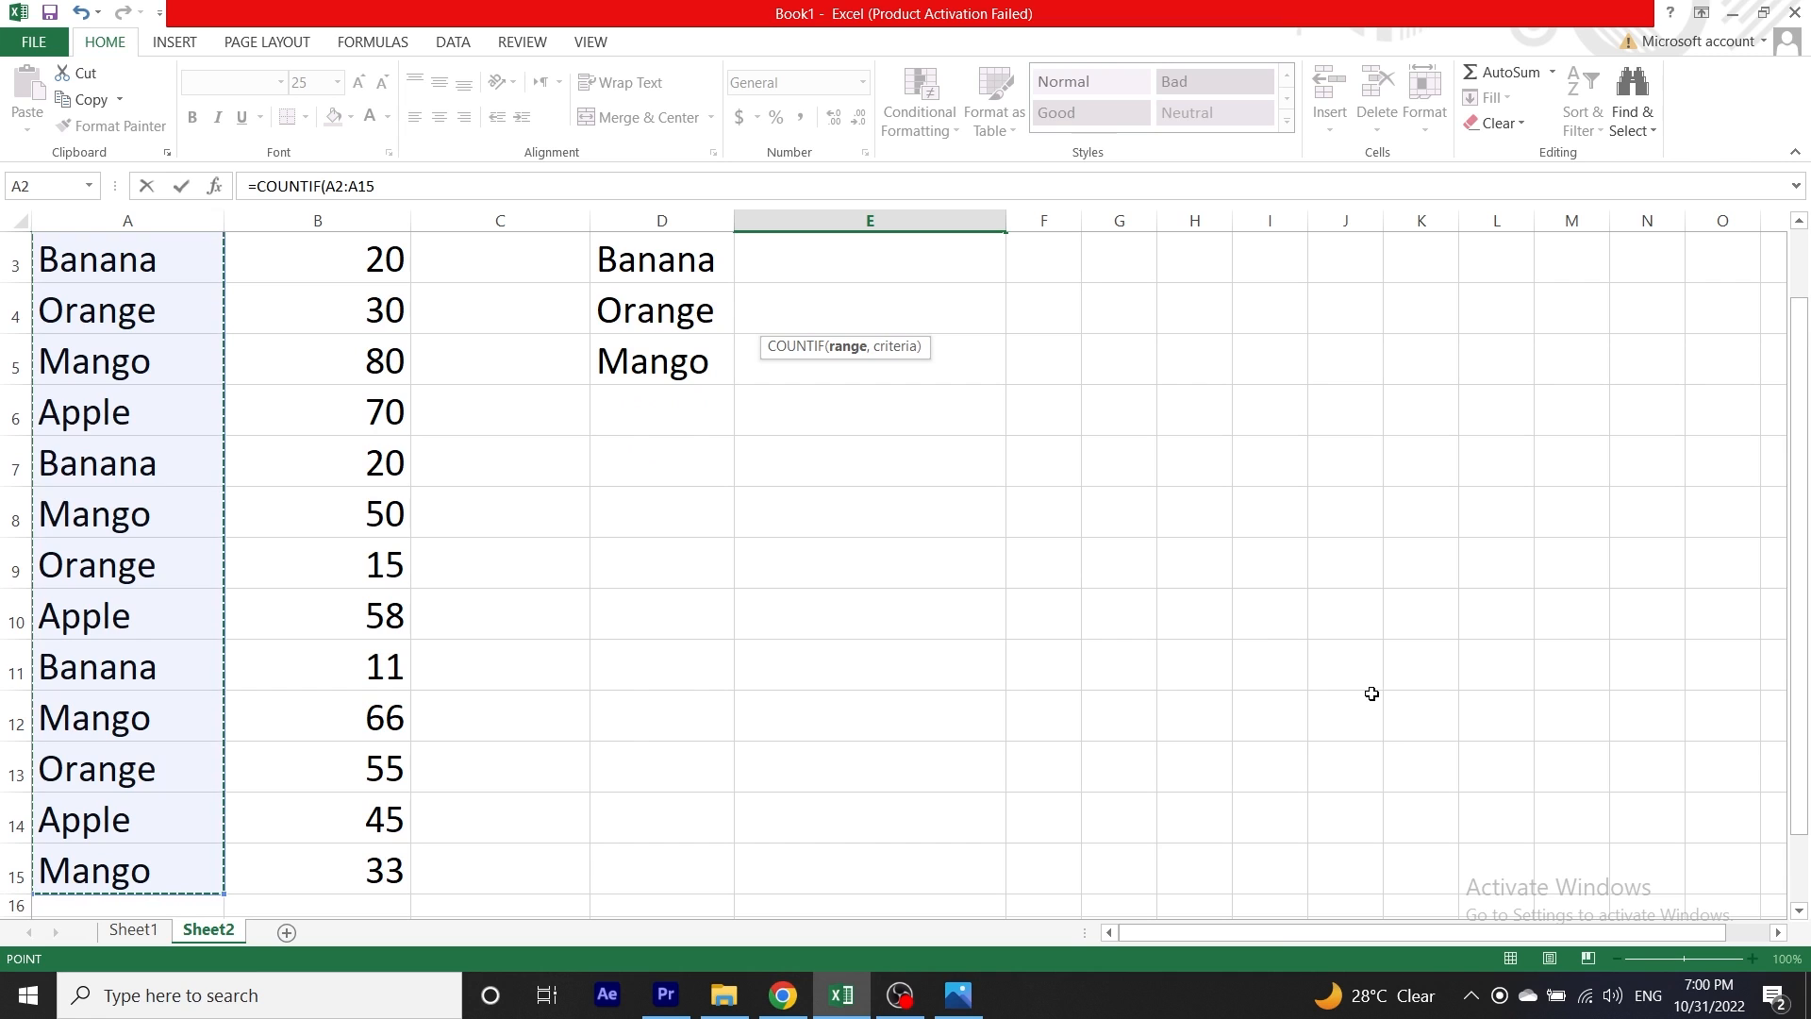
pyautogui.write(',')
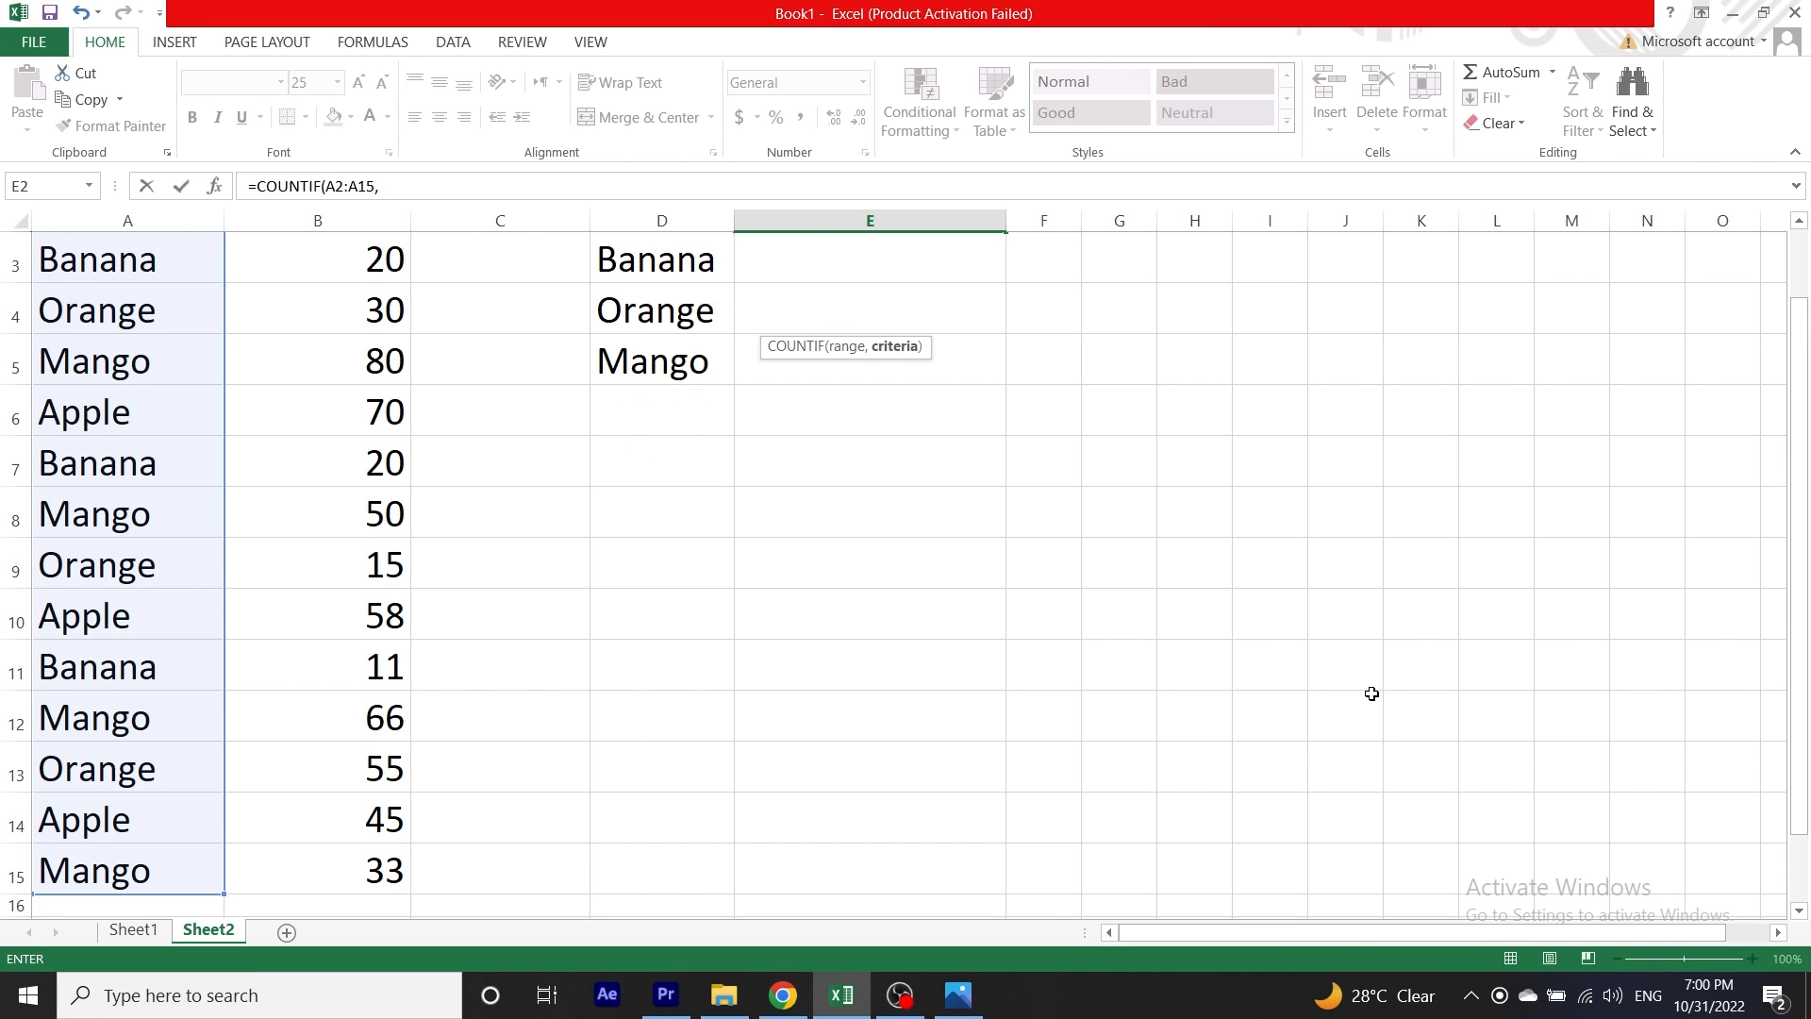
pyautogui.press('Left')
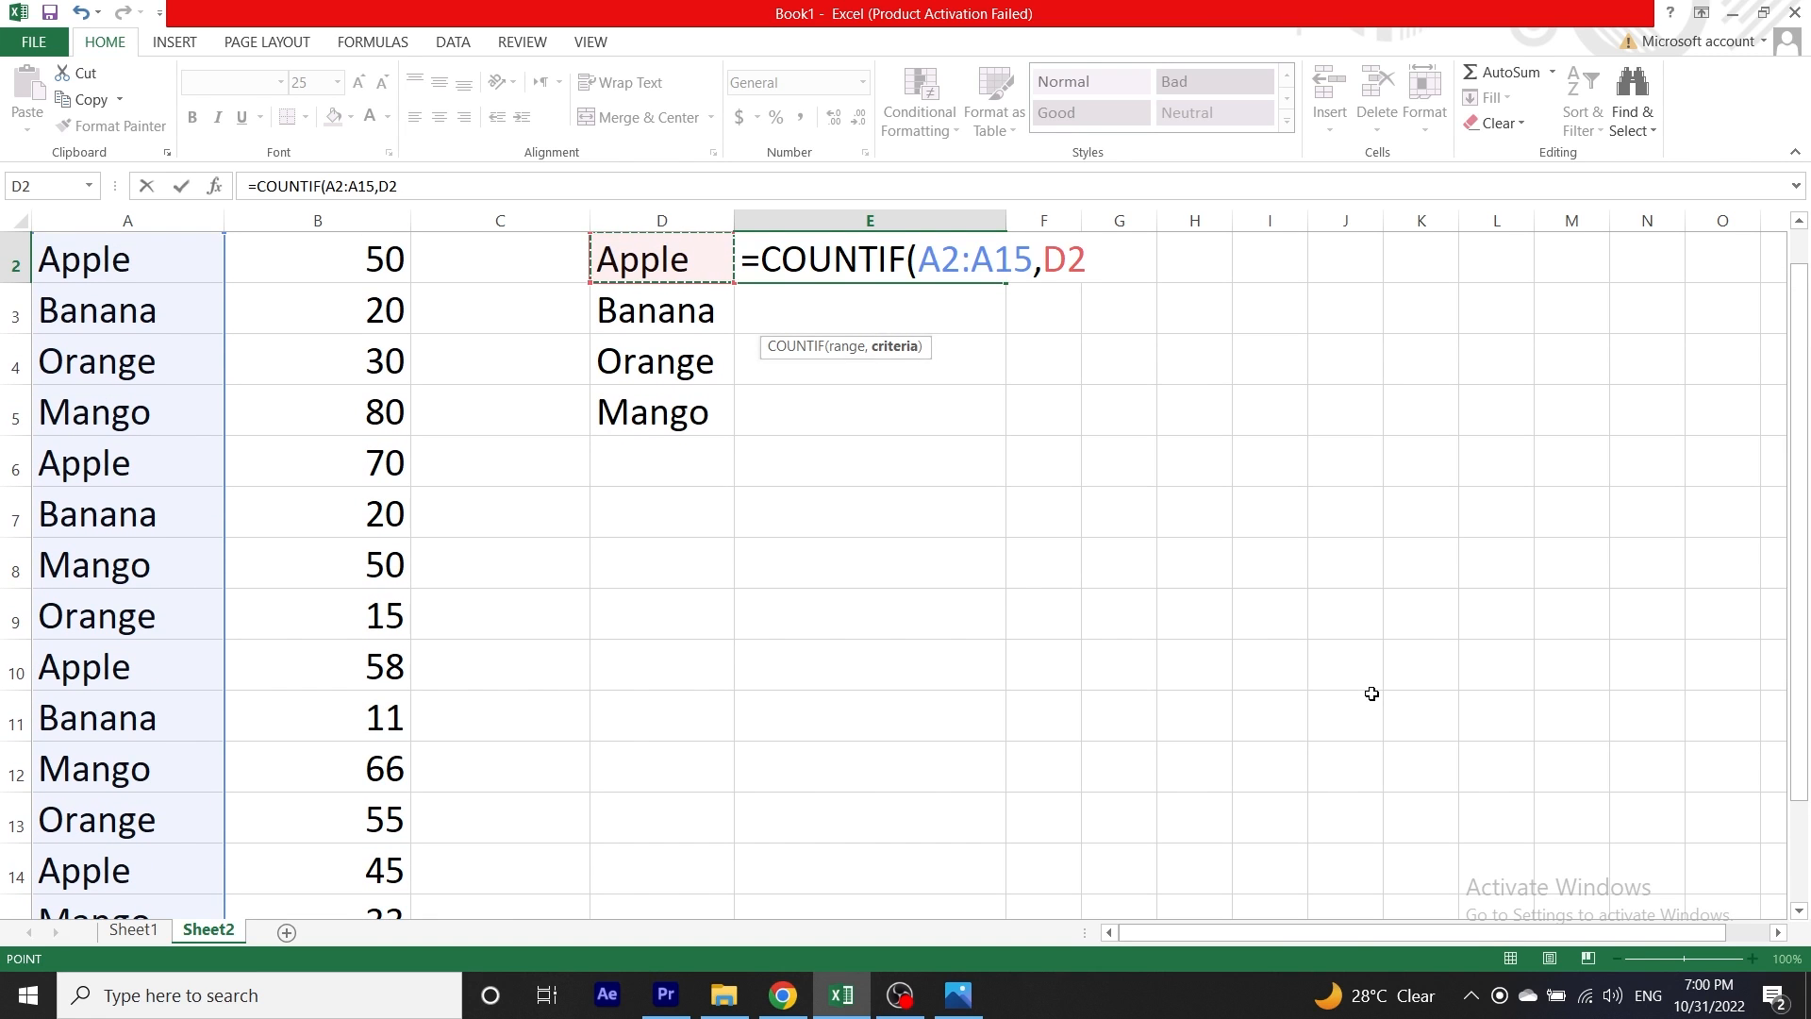
pyautogui.press('Return')
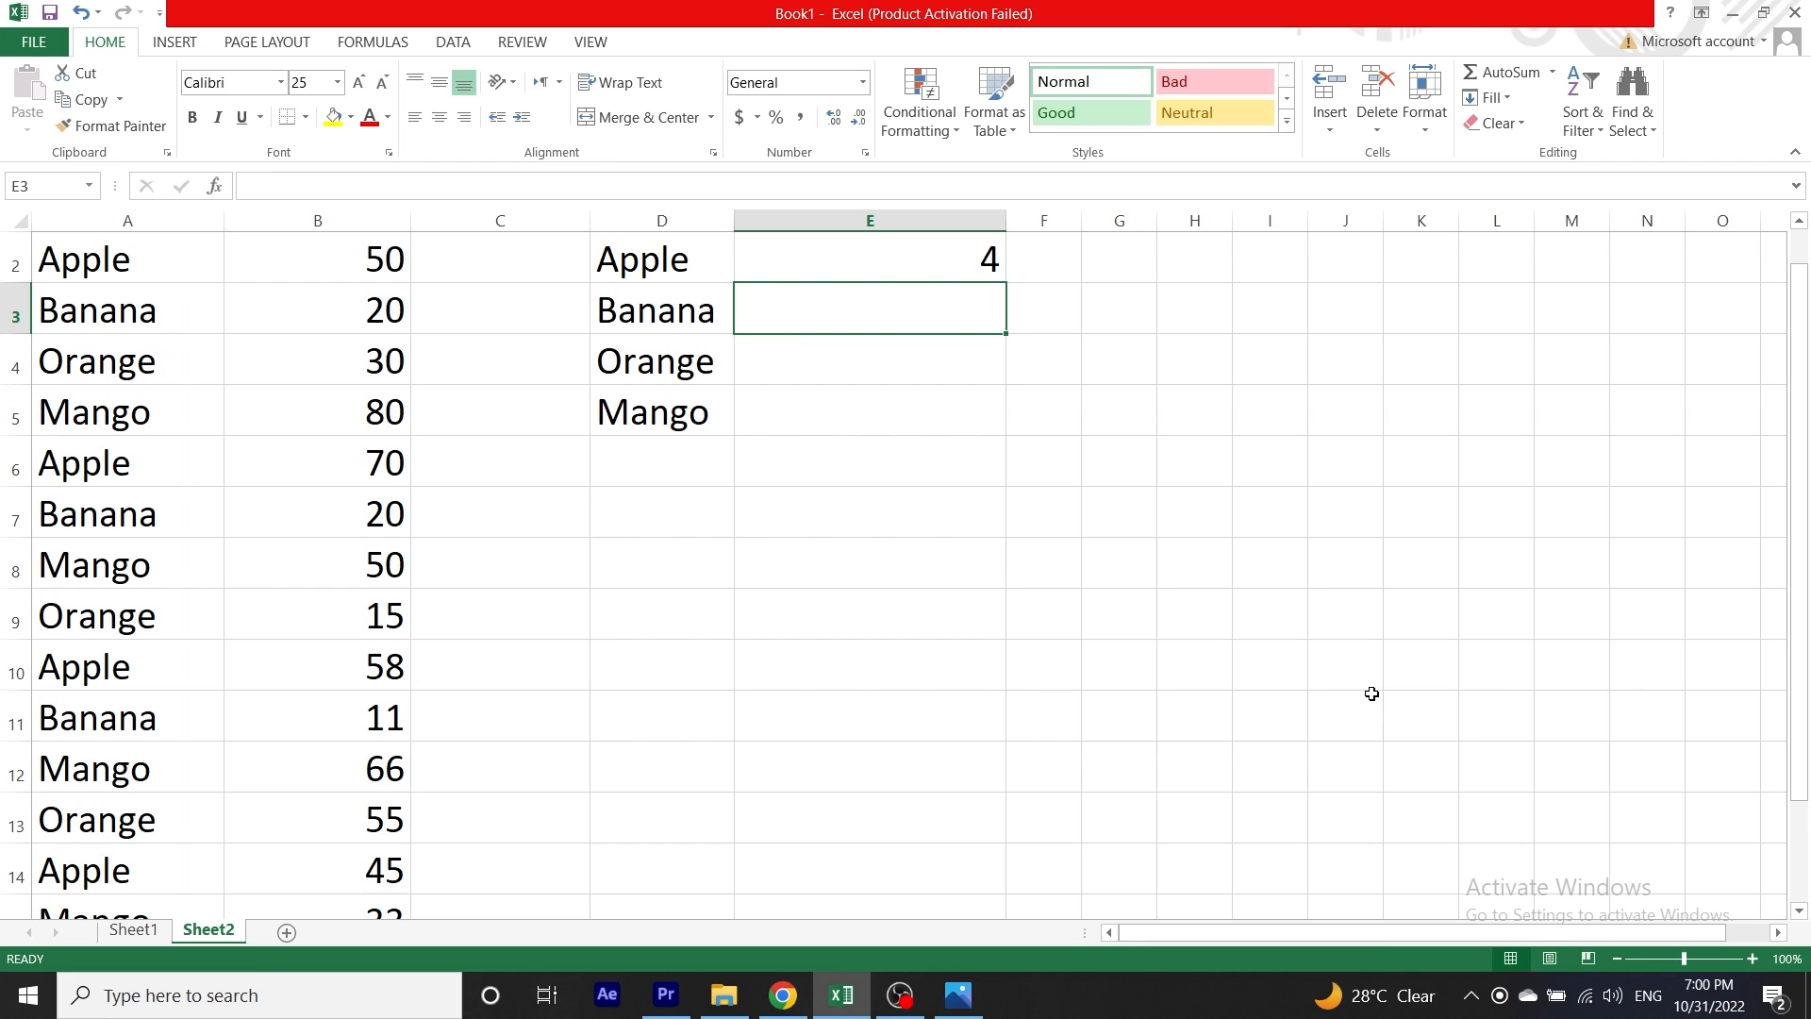
# - Edit the COUNTIF formula in E2 to make the range A2:A15 an absolute reference
pyautogui.scroll(1, 849, 637)
pyautogui.scroll(-1, 510, 536)
pyautogui.scroll(1, 344, 626)
pyautogui.click(781, 314)
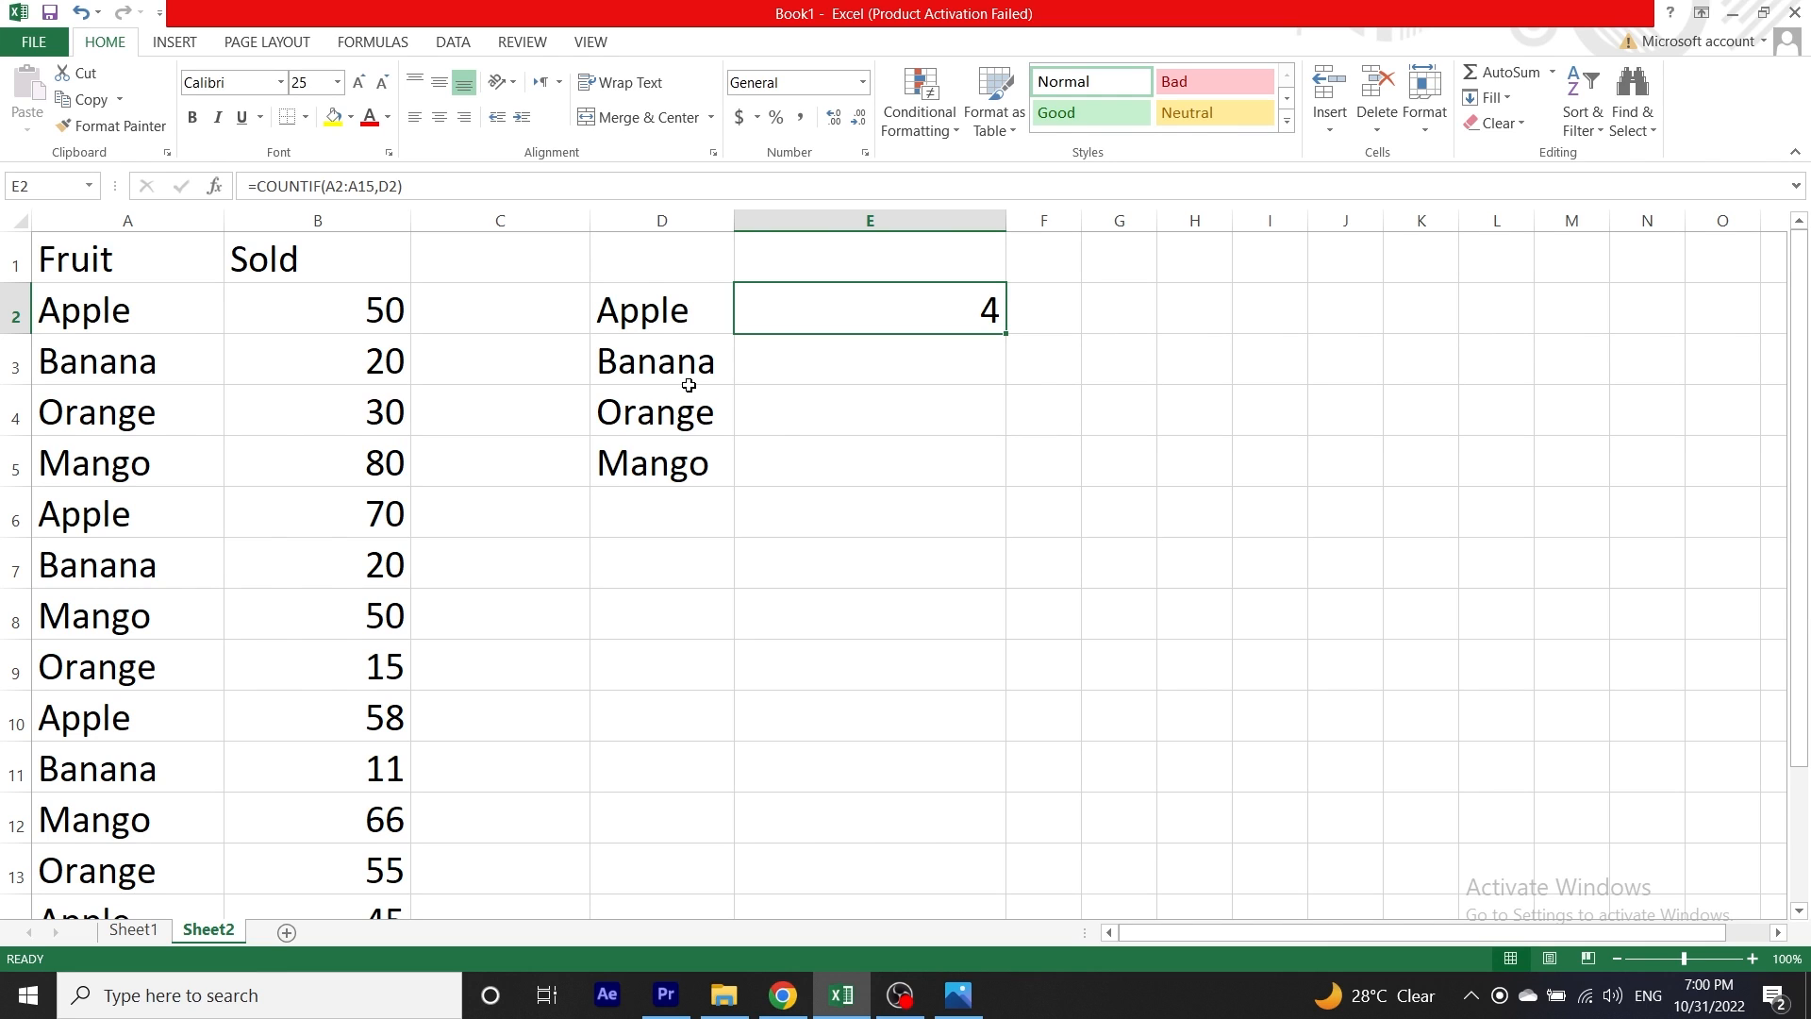
pyautogui.press('F2')
pyautogui.press('Left')
pyautogui.press('Left')
pyautogui.press('Left')
pyautogui.press('Left')
pyautogui.press('Left')
pyautogui.press('Left')
pyautogui.press('Left')
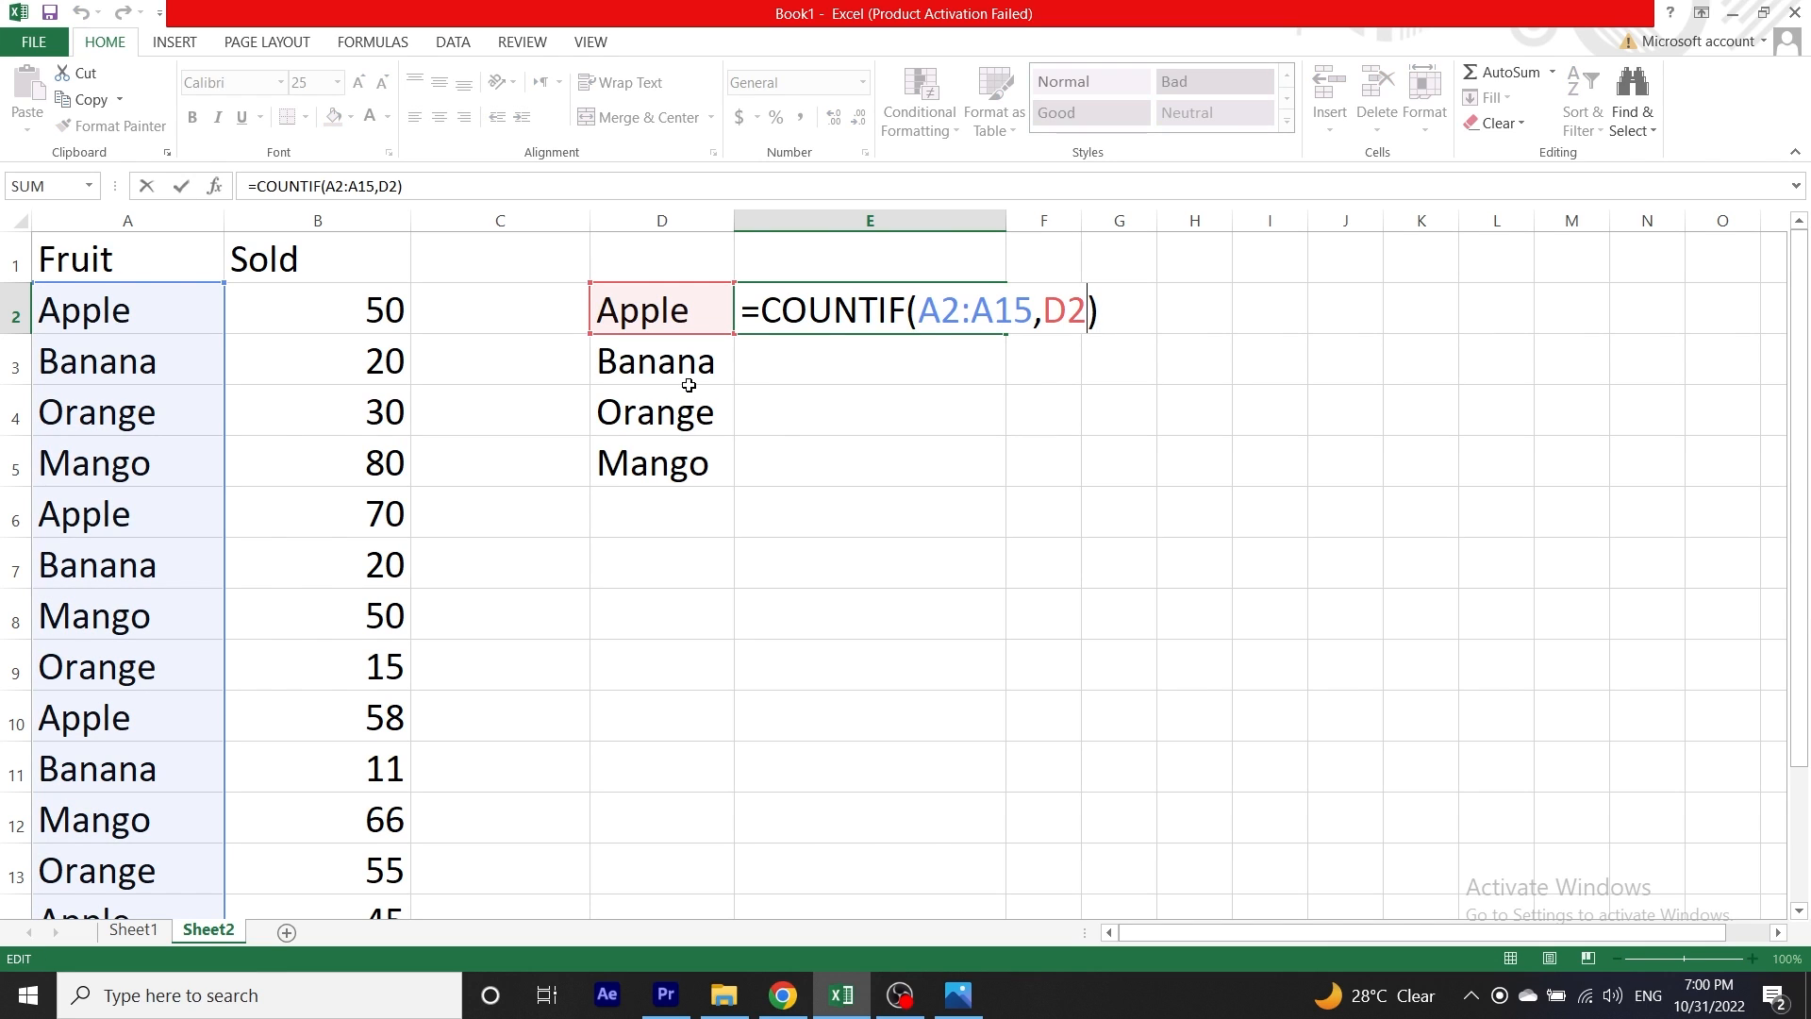
pyautogui.press('Left')
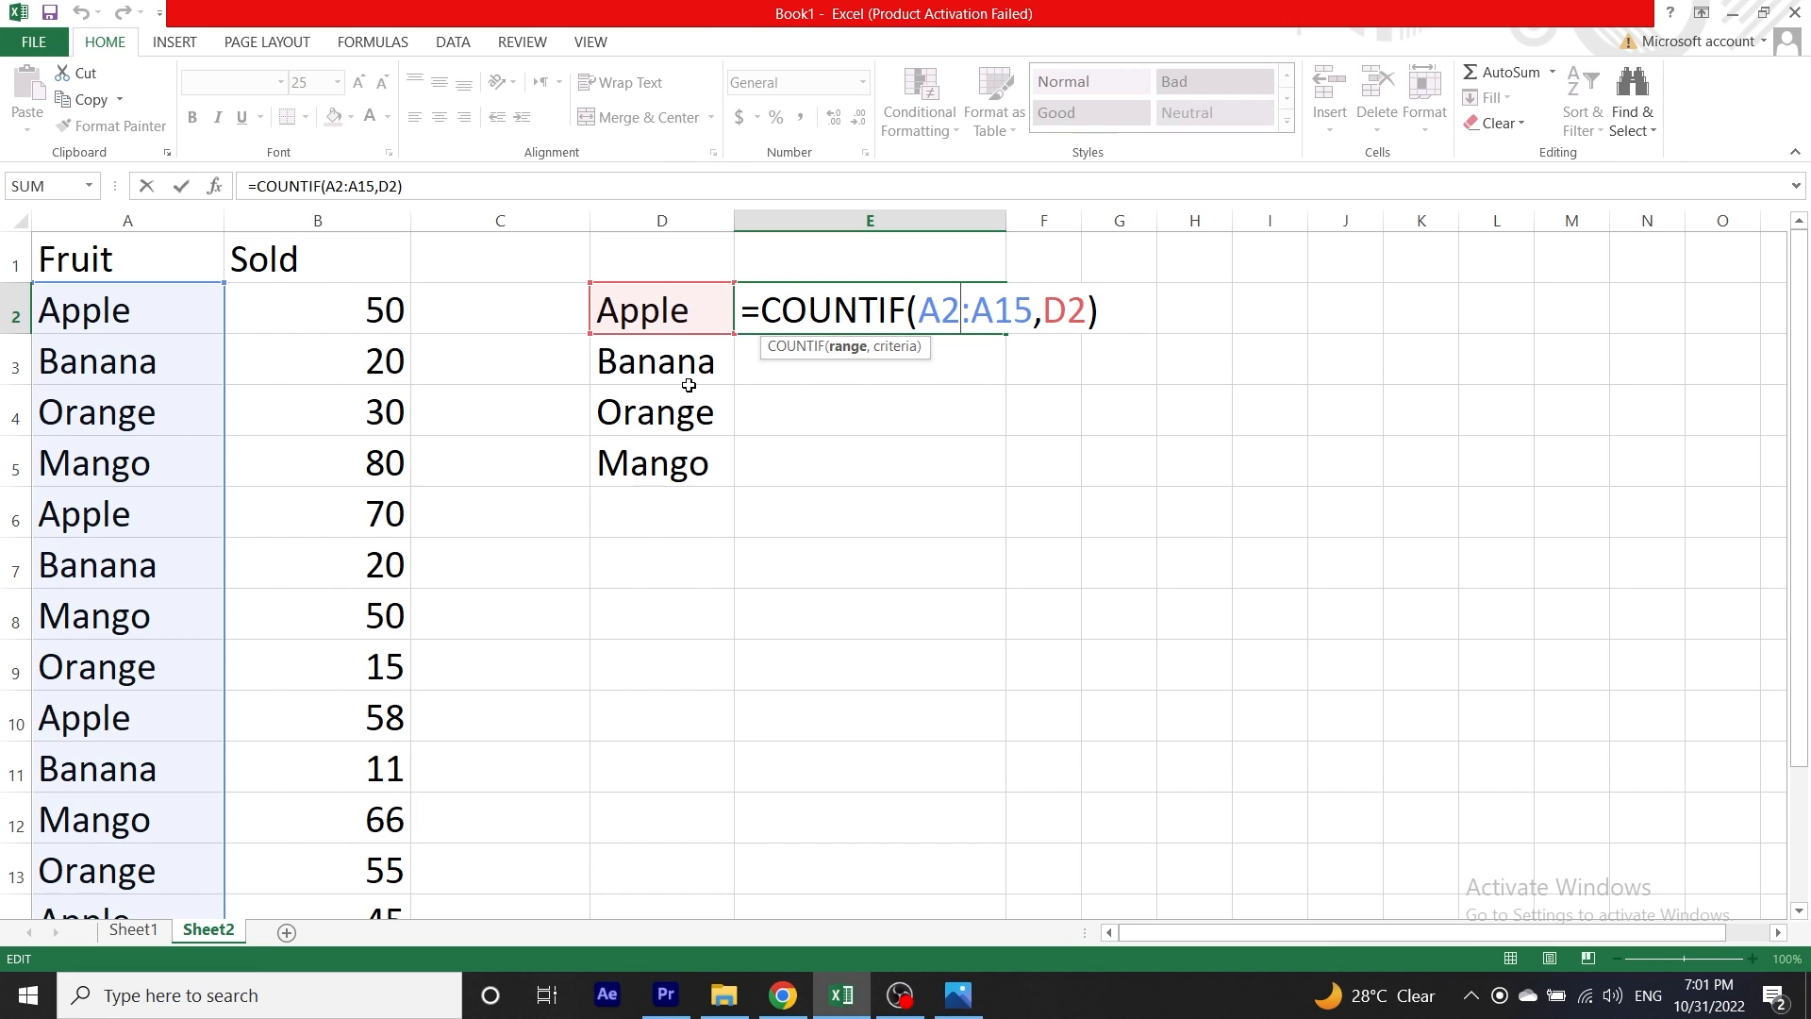
pyautogui.press('F4')
pyautogui.press('Right')
pyautogui.press('Right')
pyautogui.press('Right')
pyautogui.press('Right')
pyautogui.press('F4')
pyautogui.press('Return')
# - Copy the COUNTIF formula from E2 to E3 and E4 for Banana and Orange
pyautogui.press('Up')
pyautogui.hotkey('ctrl', 'c')
pyautogui.press('Down')
pyautogui.hotkey('ctrl', 'v')
pyautogui.press('Down')
pyautogui.hotkey('ctrl', 'v')
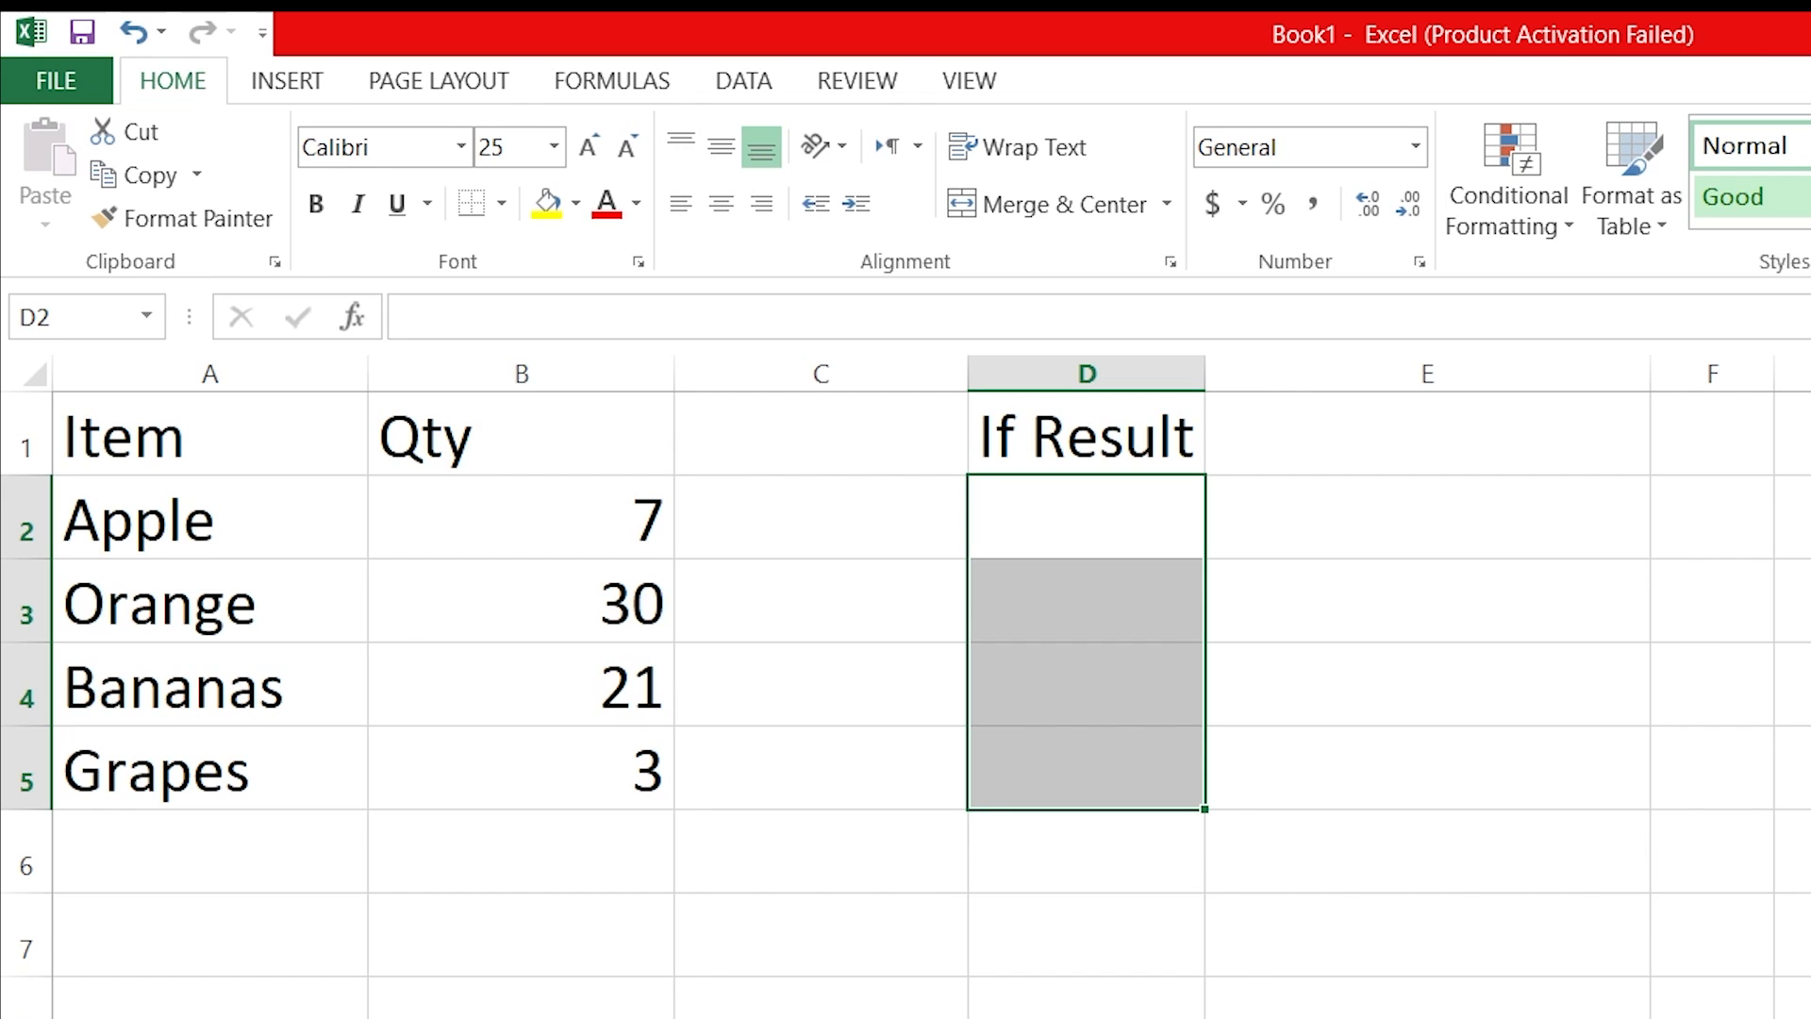
# - Enter the formula =IF(B2<10,True,False) in D2 under If Result to test the Apple quantity
pyautogui.doubleClick(1086, 517)
pyautogui.write('=')
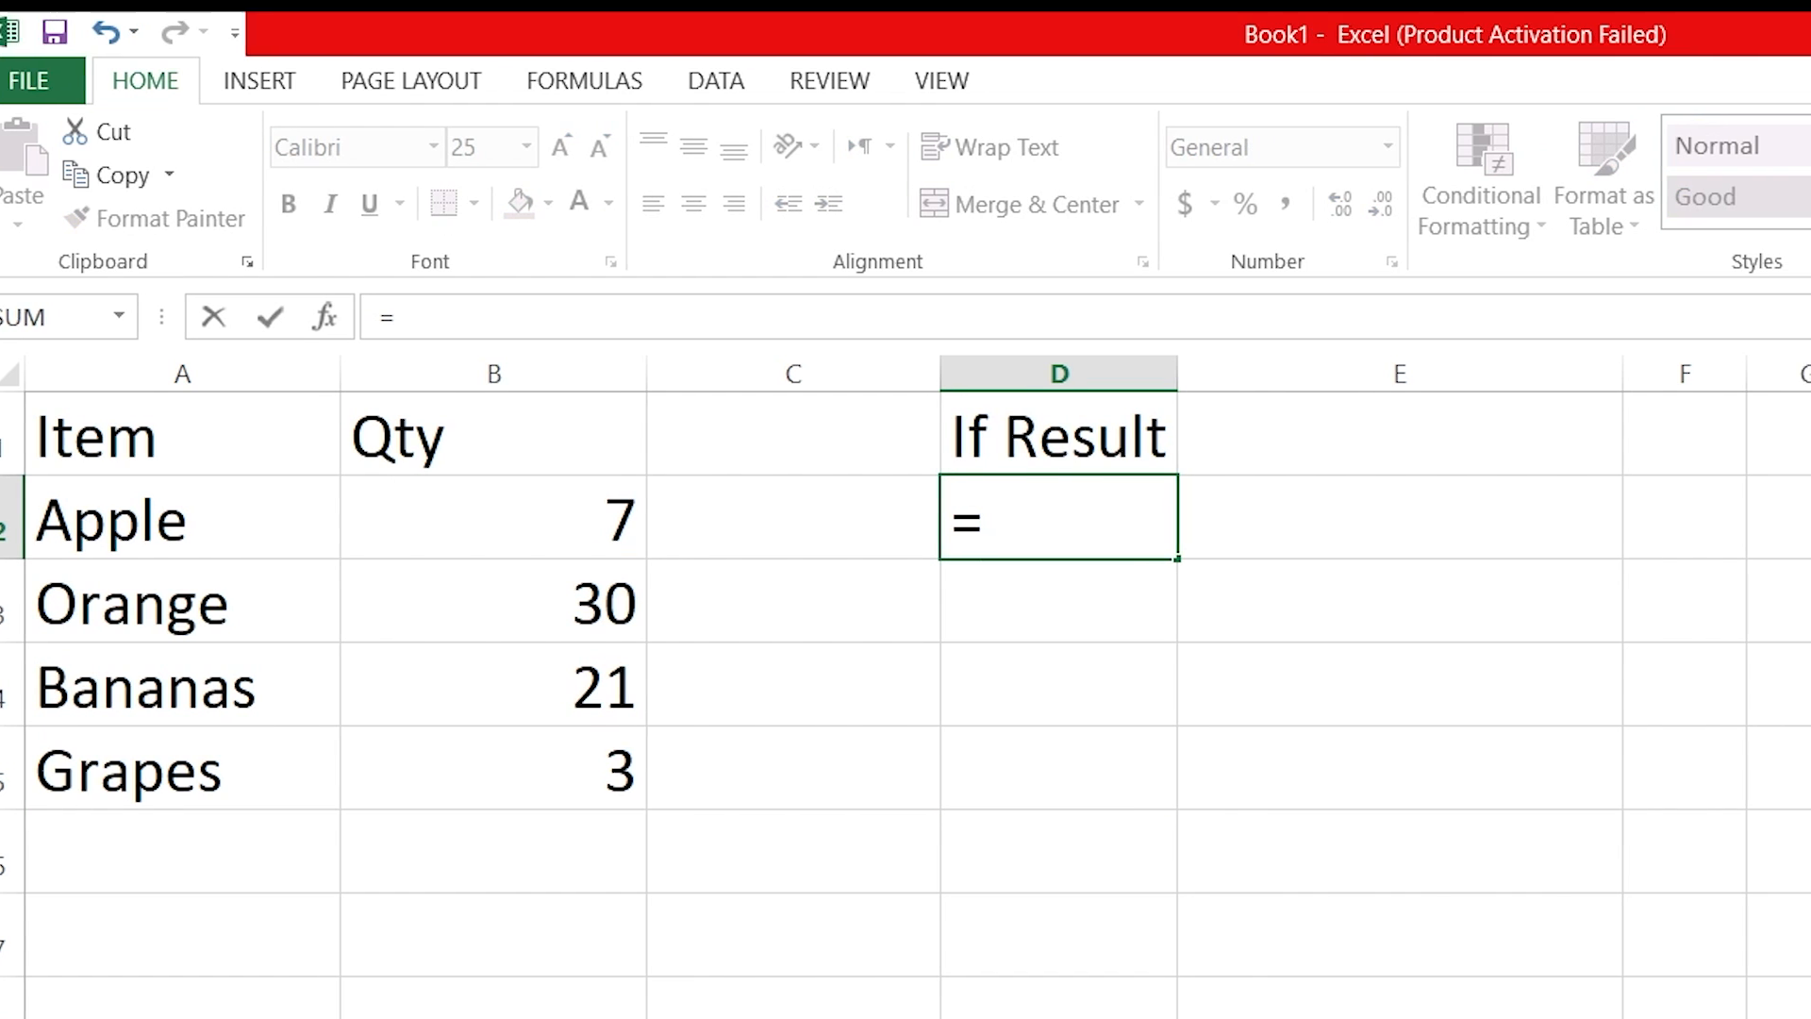
pyautogui.write('if')
pyautogui.press('Tab')
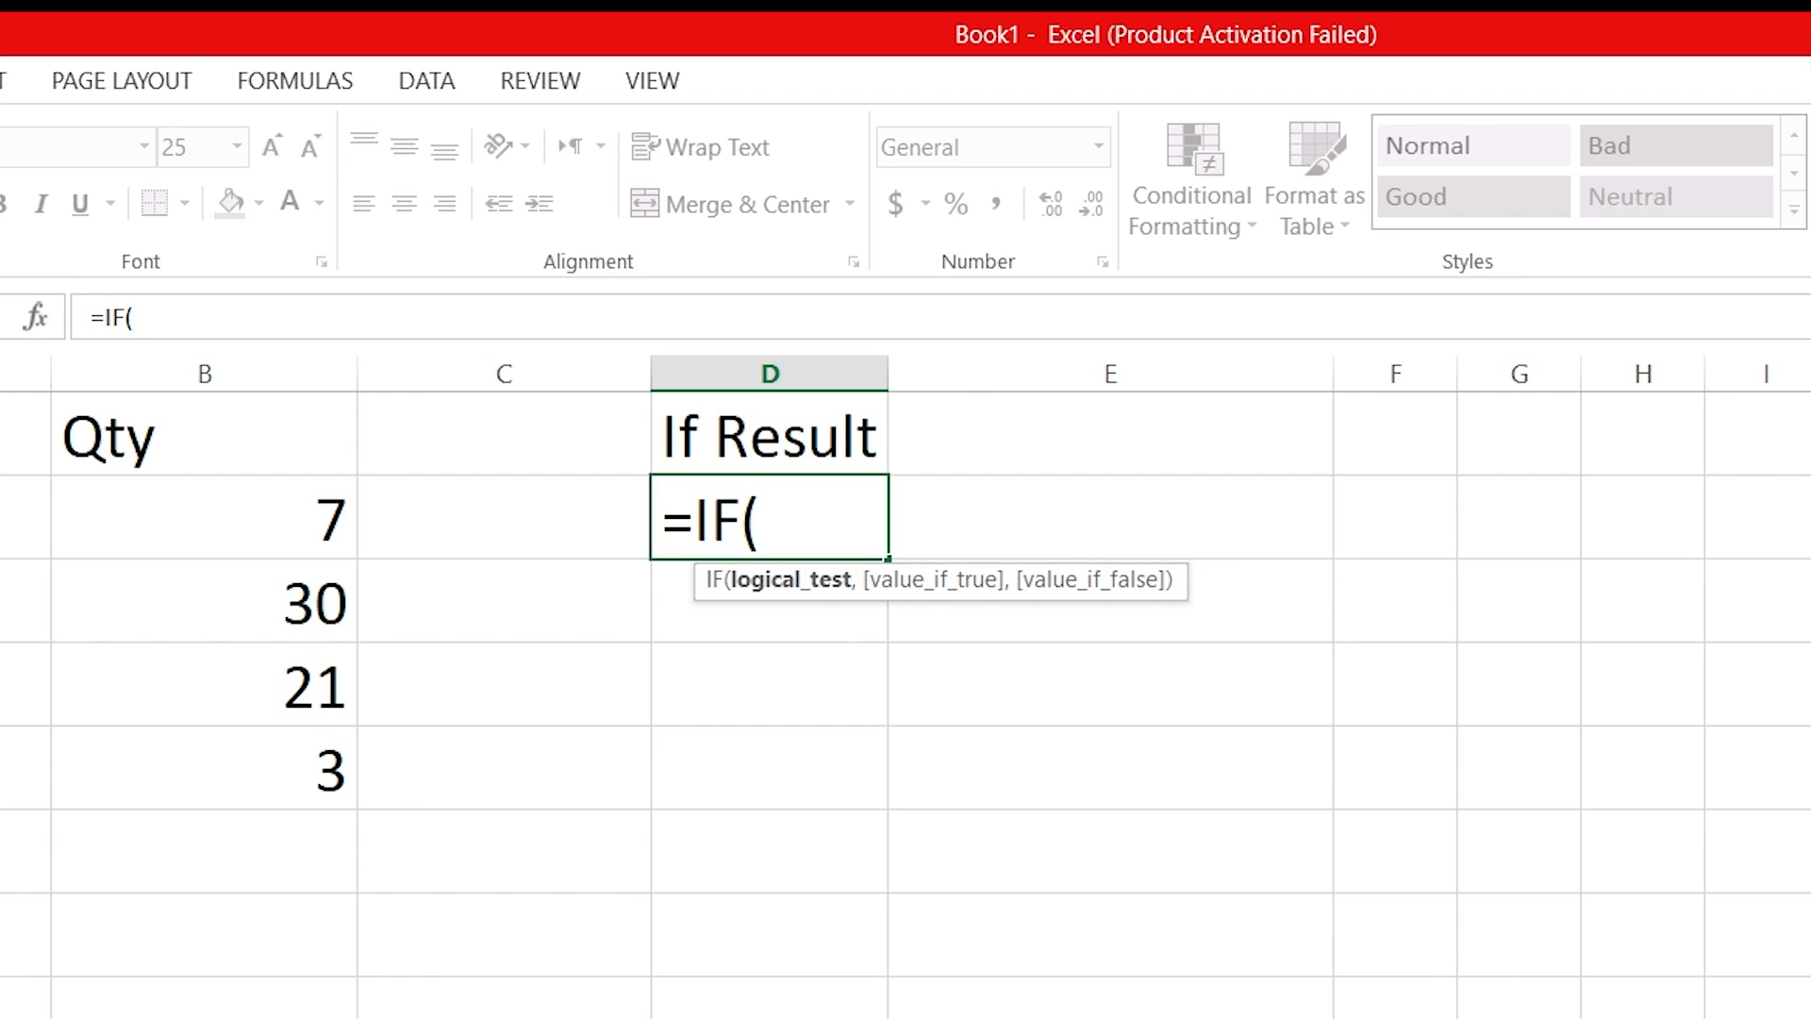
pyautogui.press('Left')
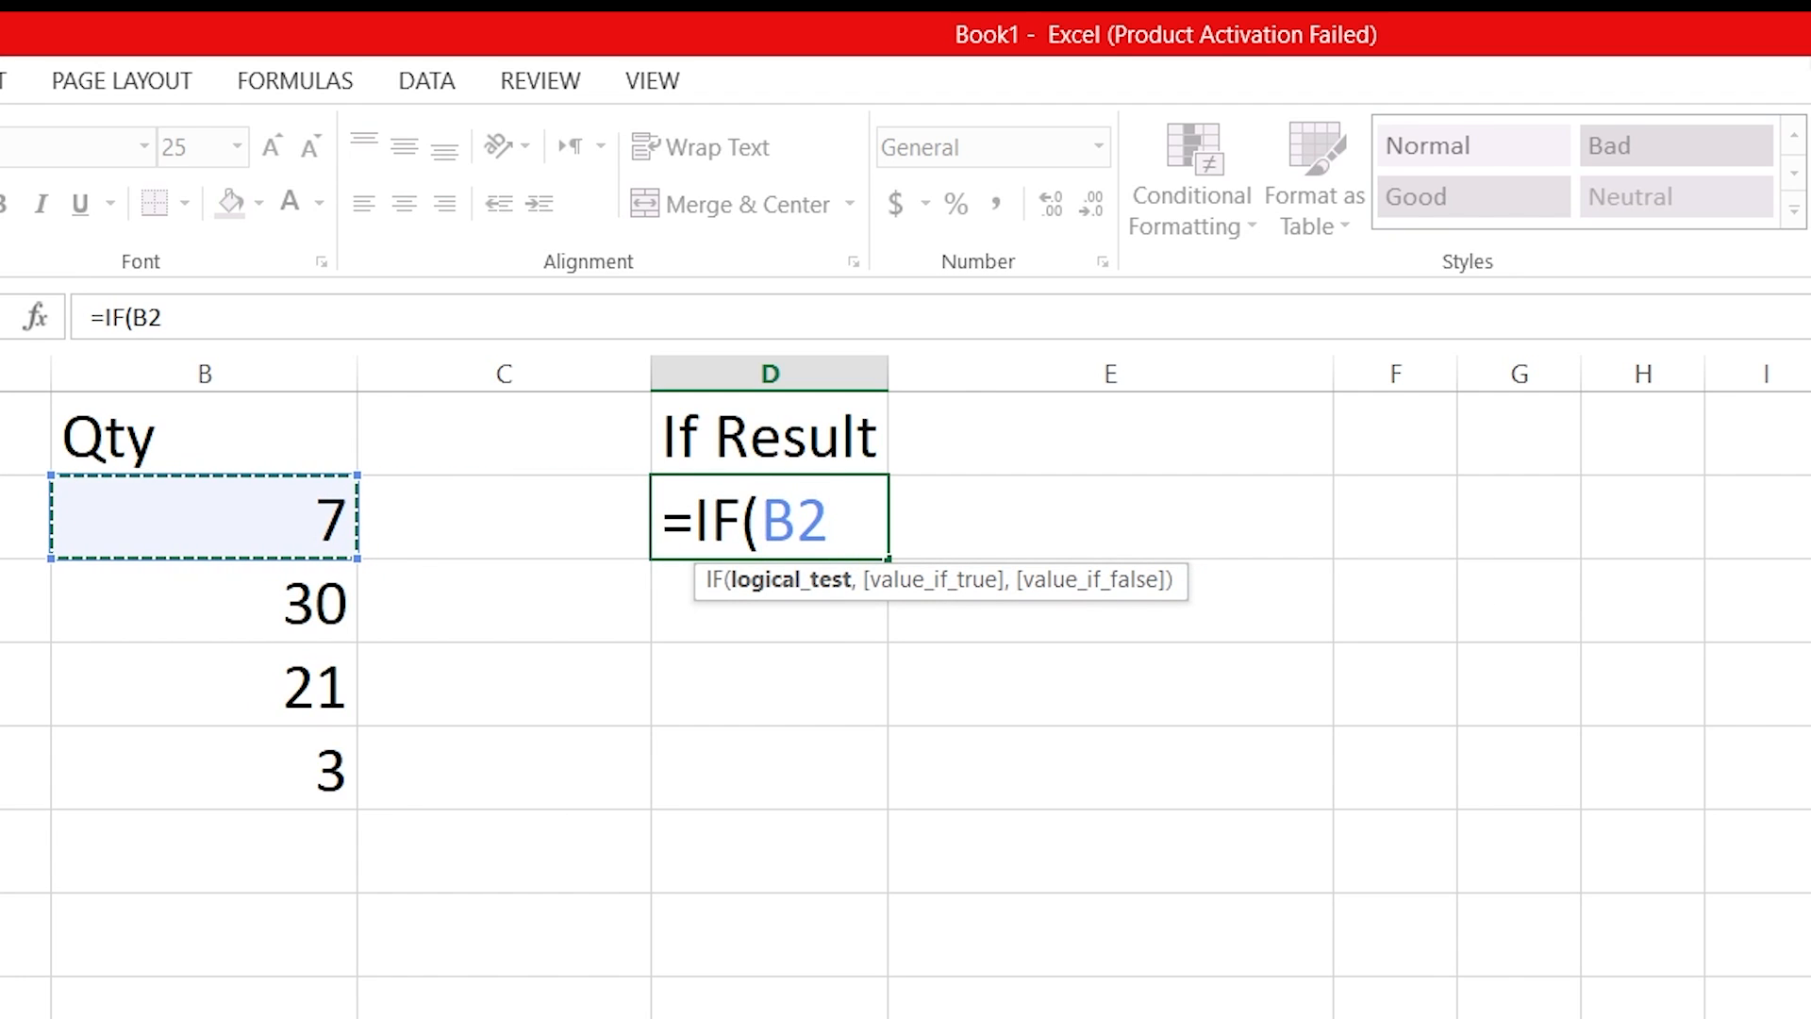
pyautogui.write('<')
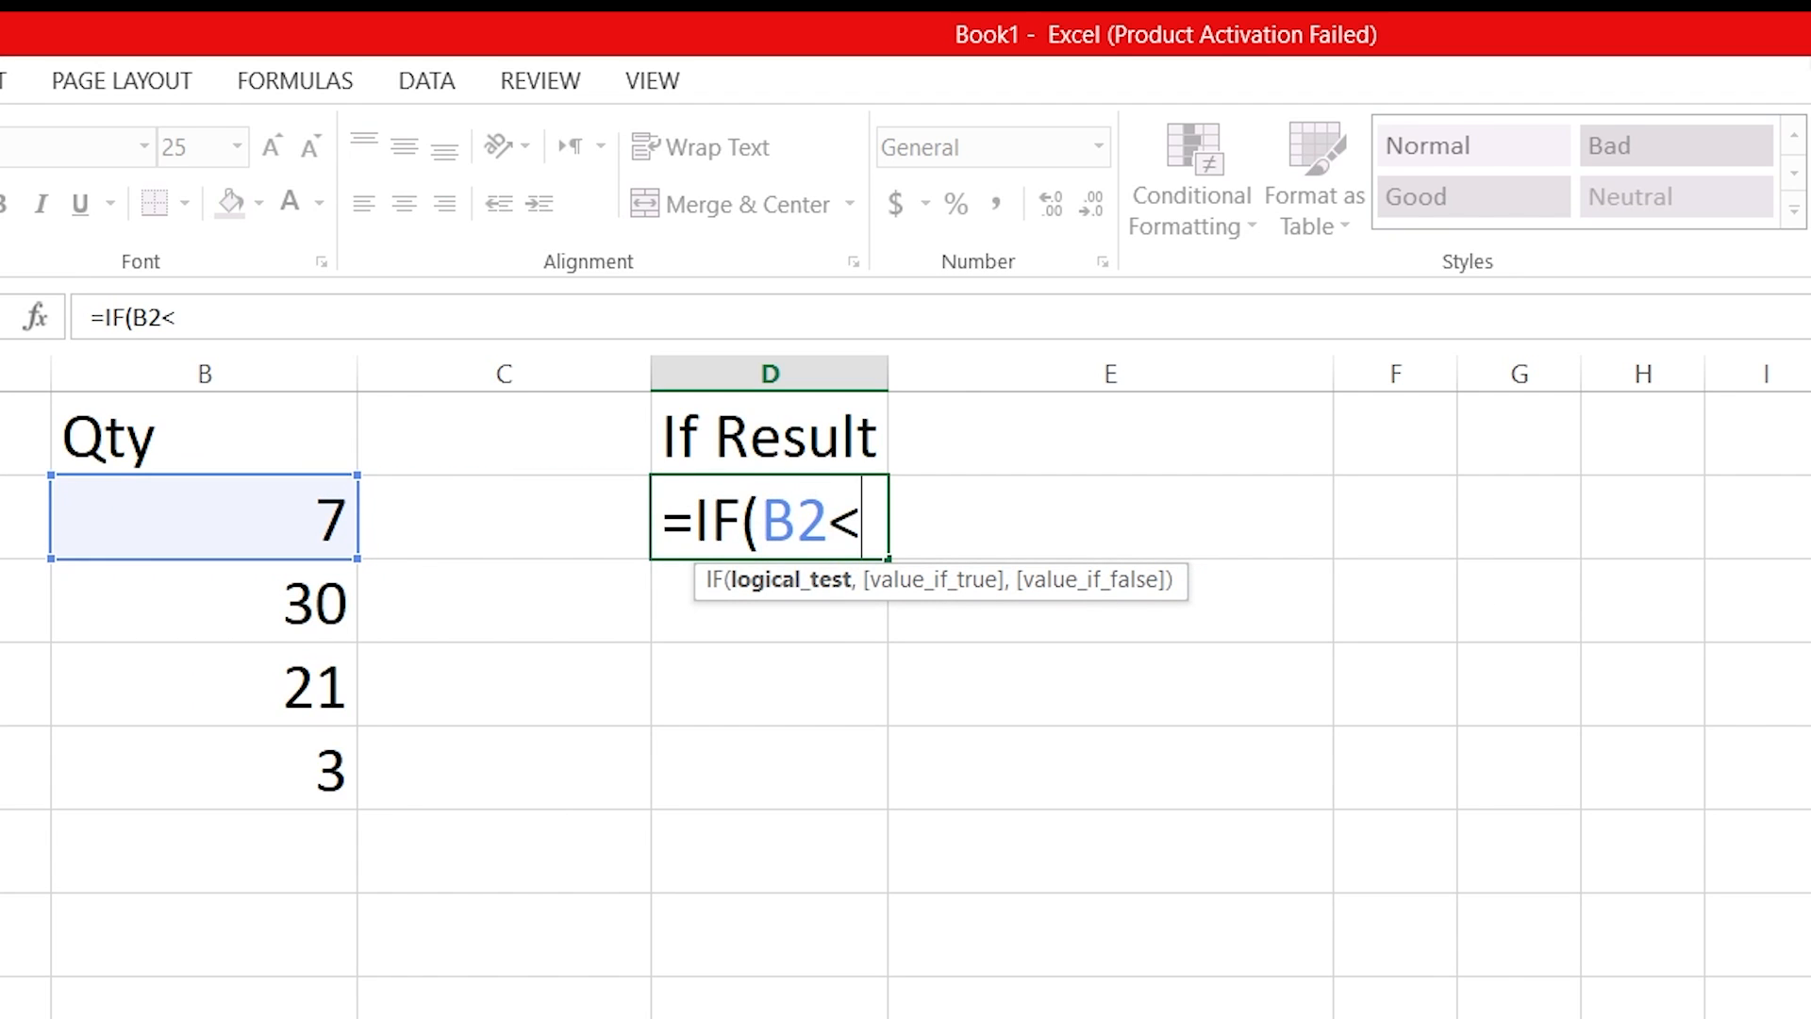
pyautogui.write('10,')
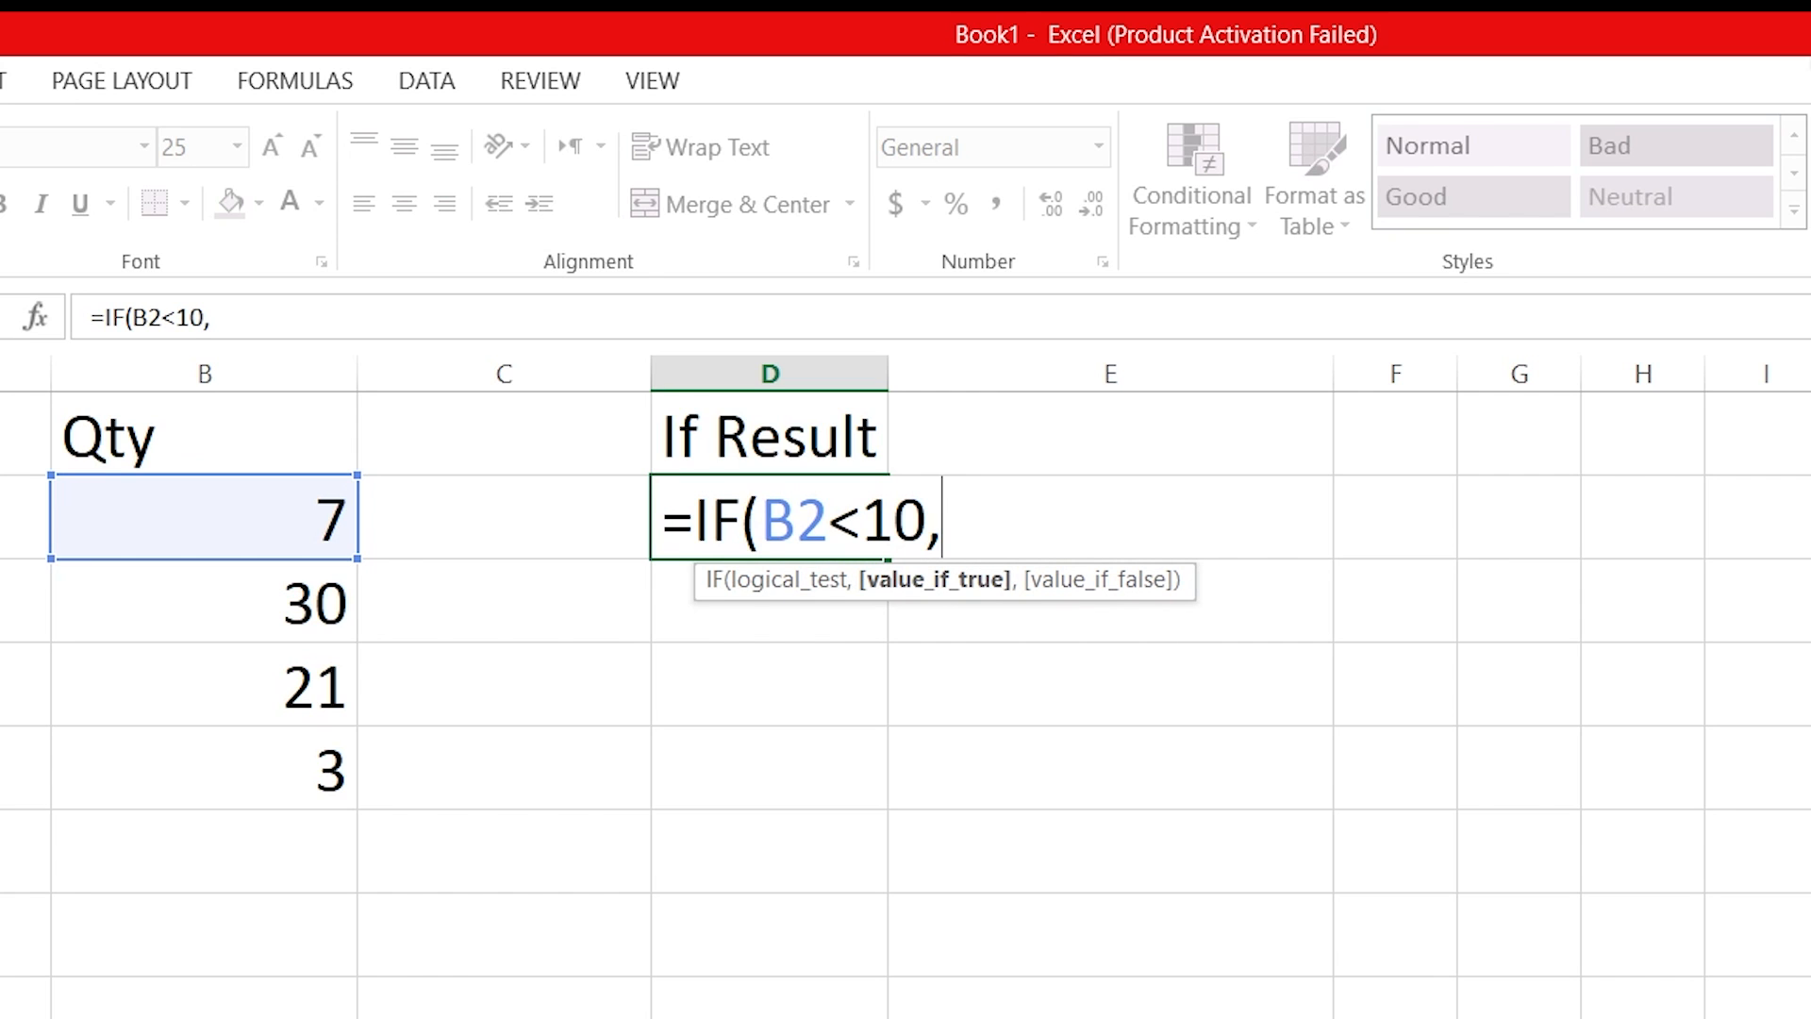
pyautogui.write('True,False)')
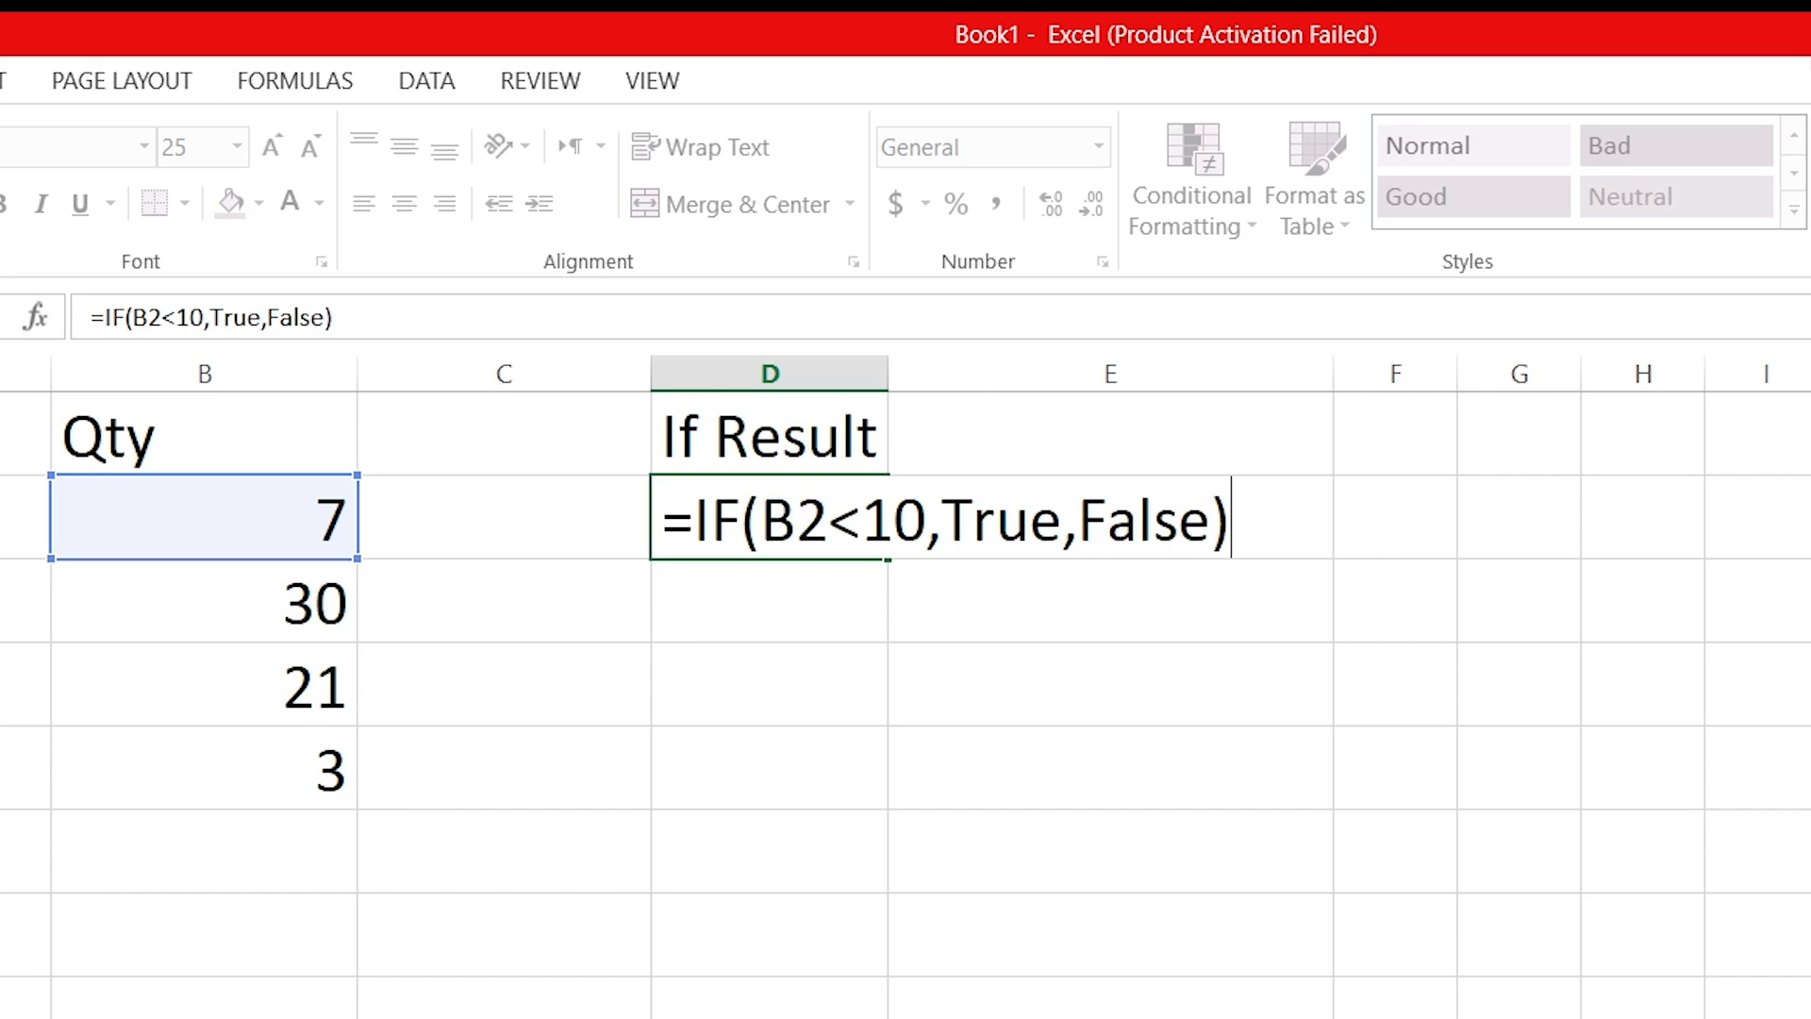
pyautogui.press('Return')
pyautogui.press('Up')
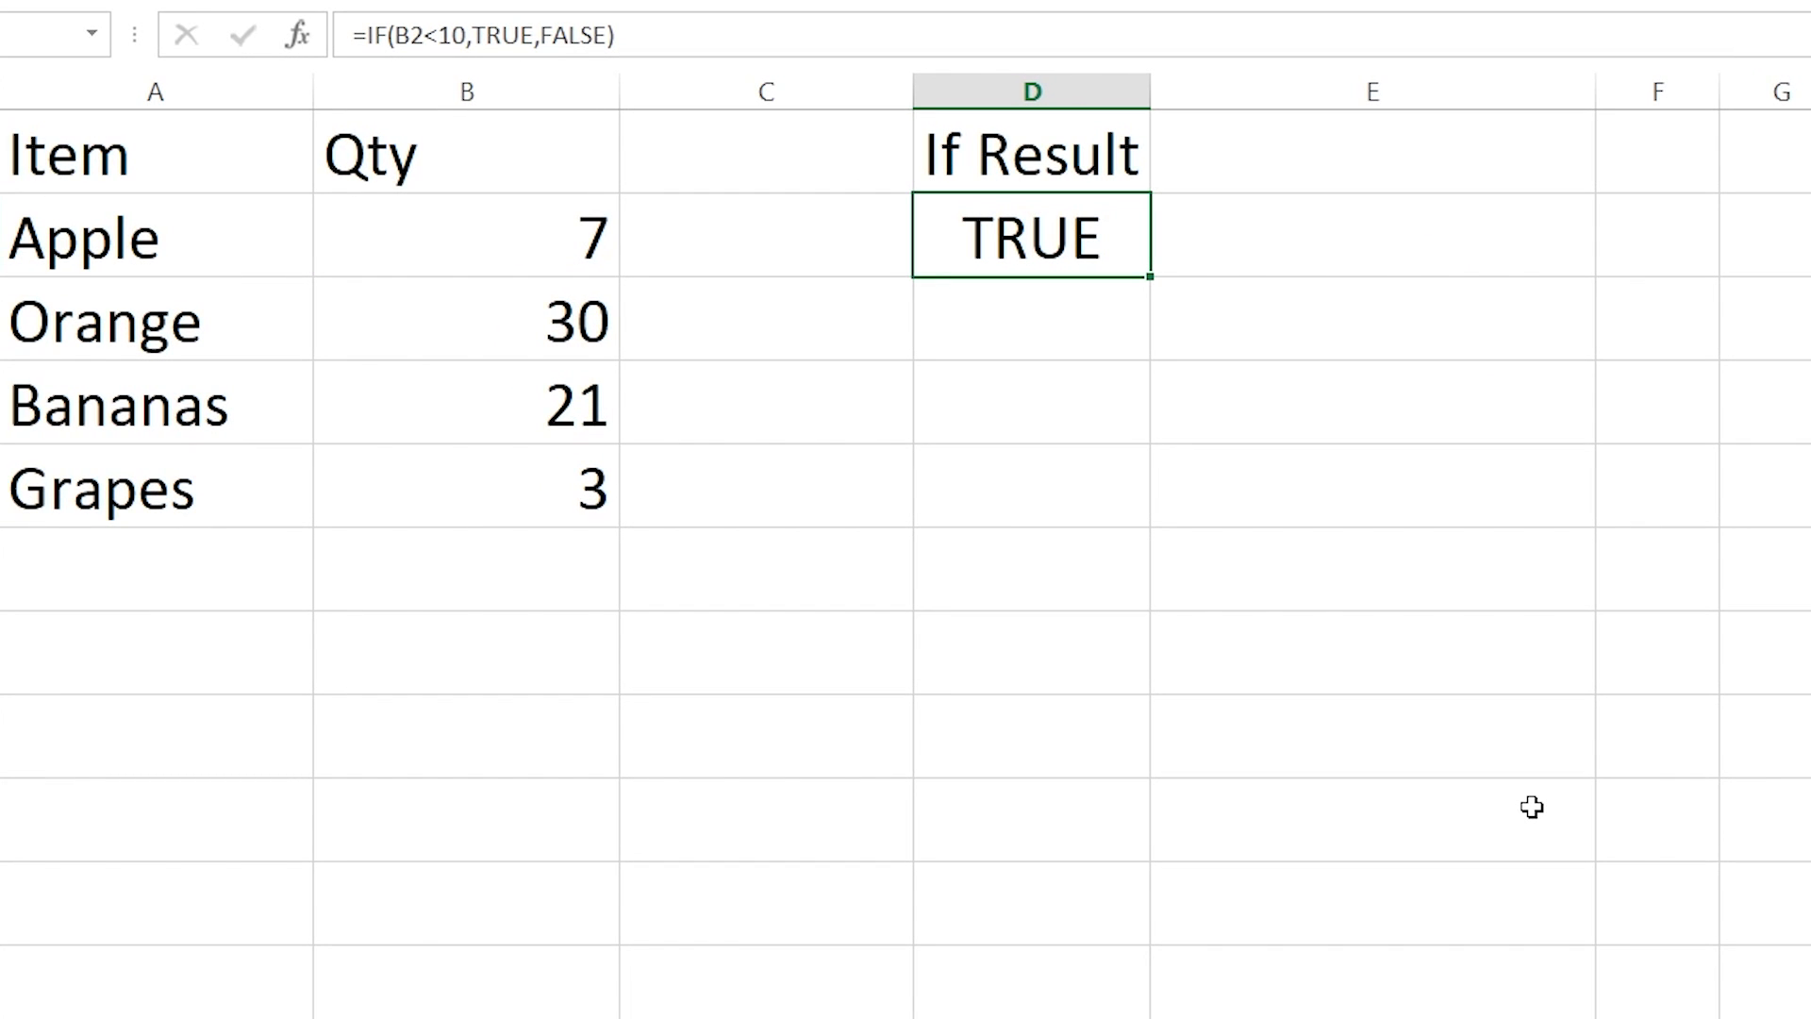
# - Copy the IF formula from D2 to D3, D4 and D5 for Orange, Bananas and Grapes
pyautogui.hotkey('ctrl', 'c')
pyautogui.press('Down')
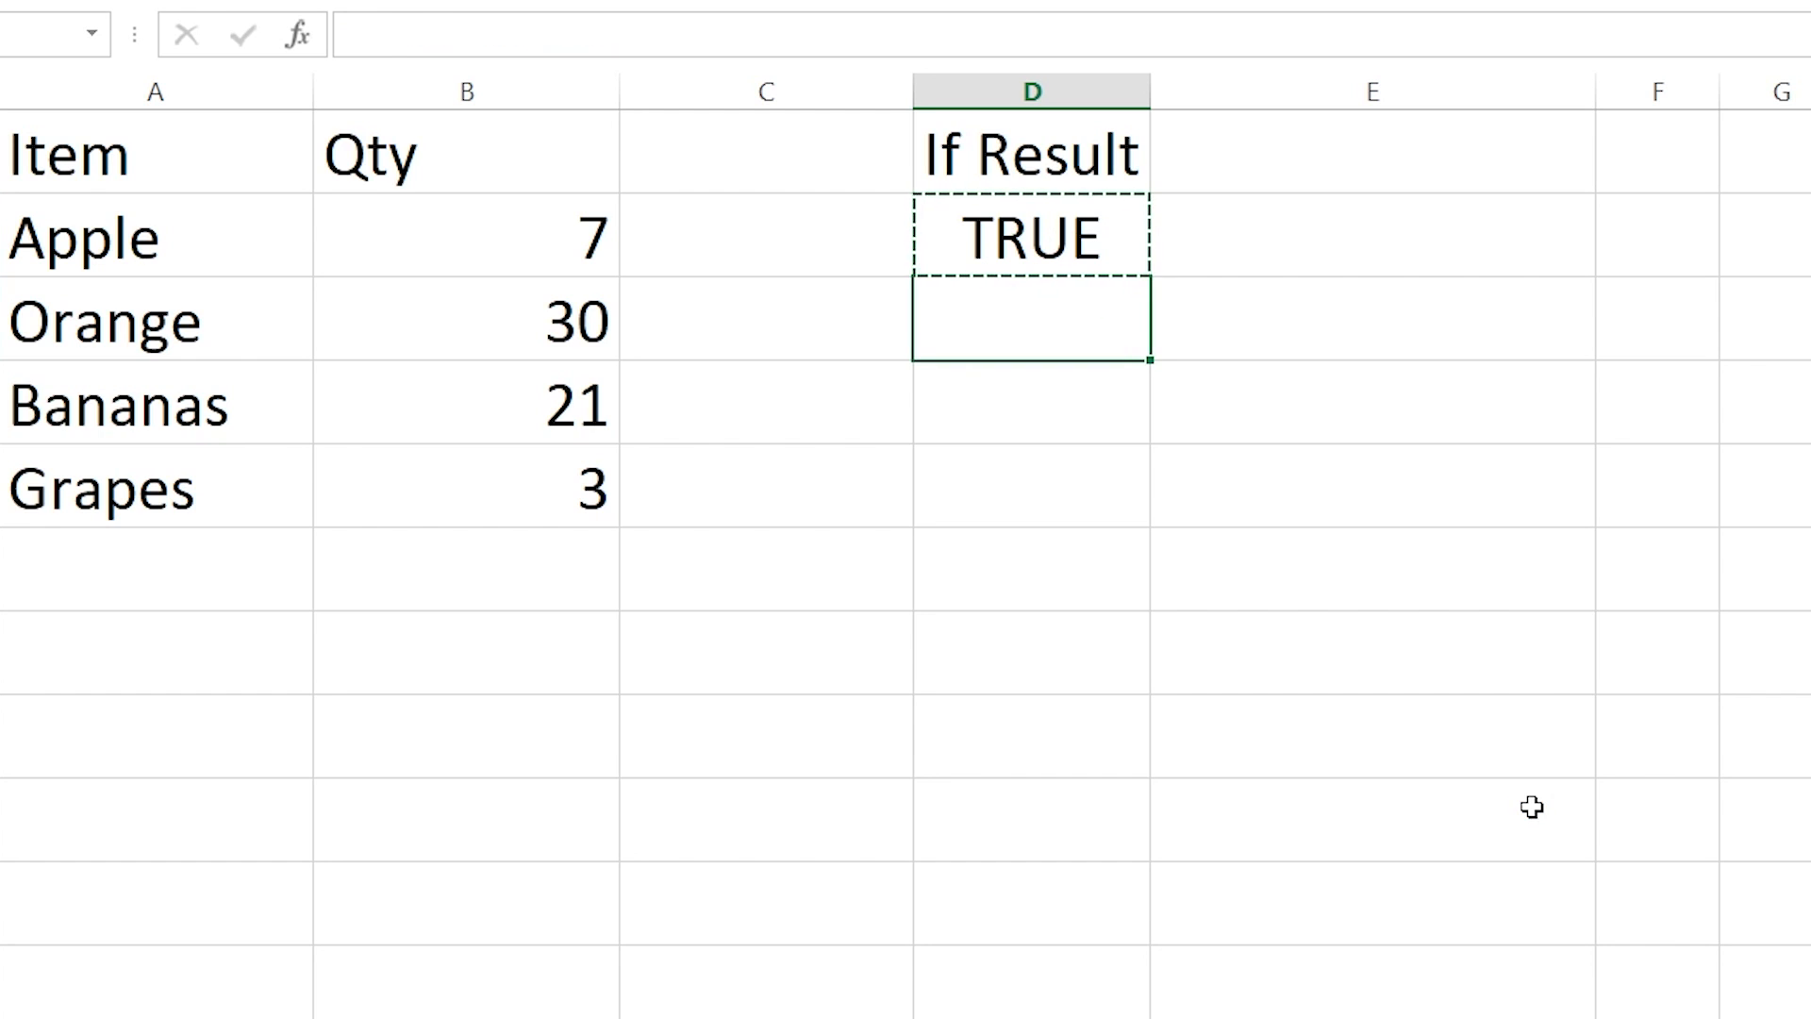
pyautogui.hotkey('ctrl', 'v')
pyautogui.press('Down')
pyautogui.hotkey('ctrl', 'v')
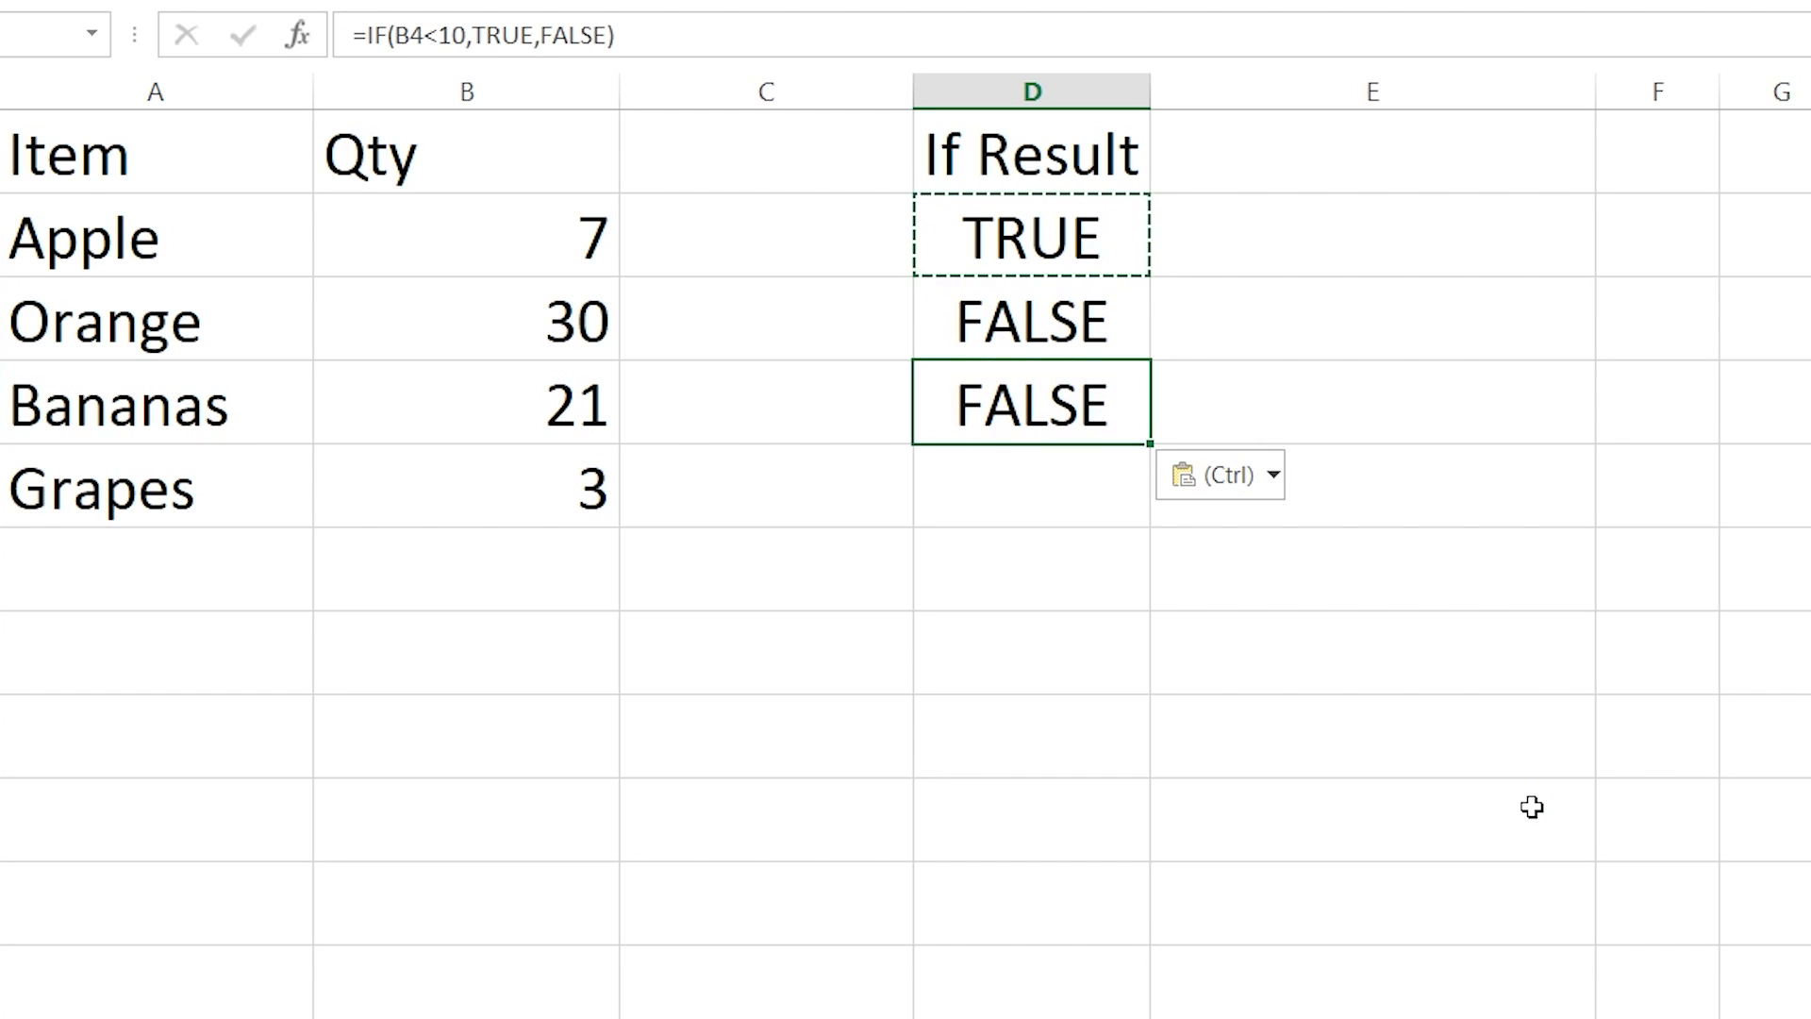
pyautogui.press('Down')
pyautogui.hotkey('ctrl', 'v')
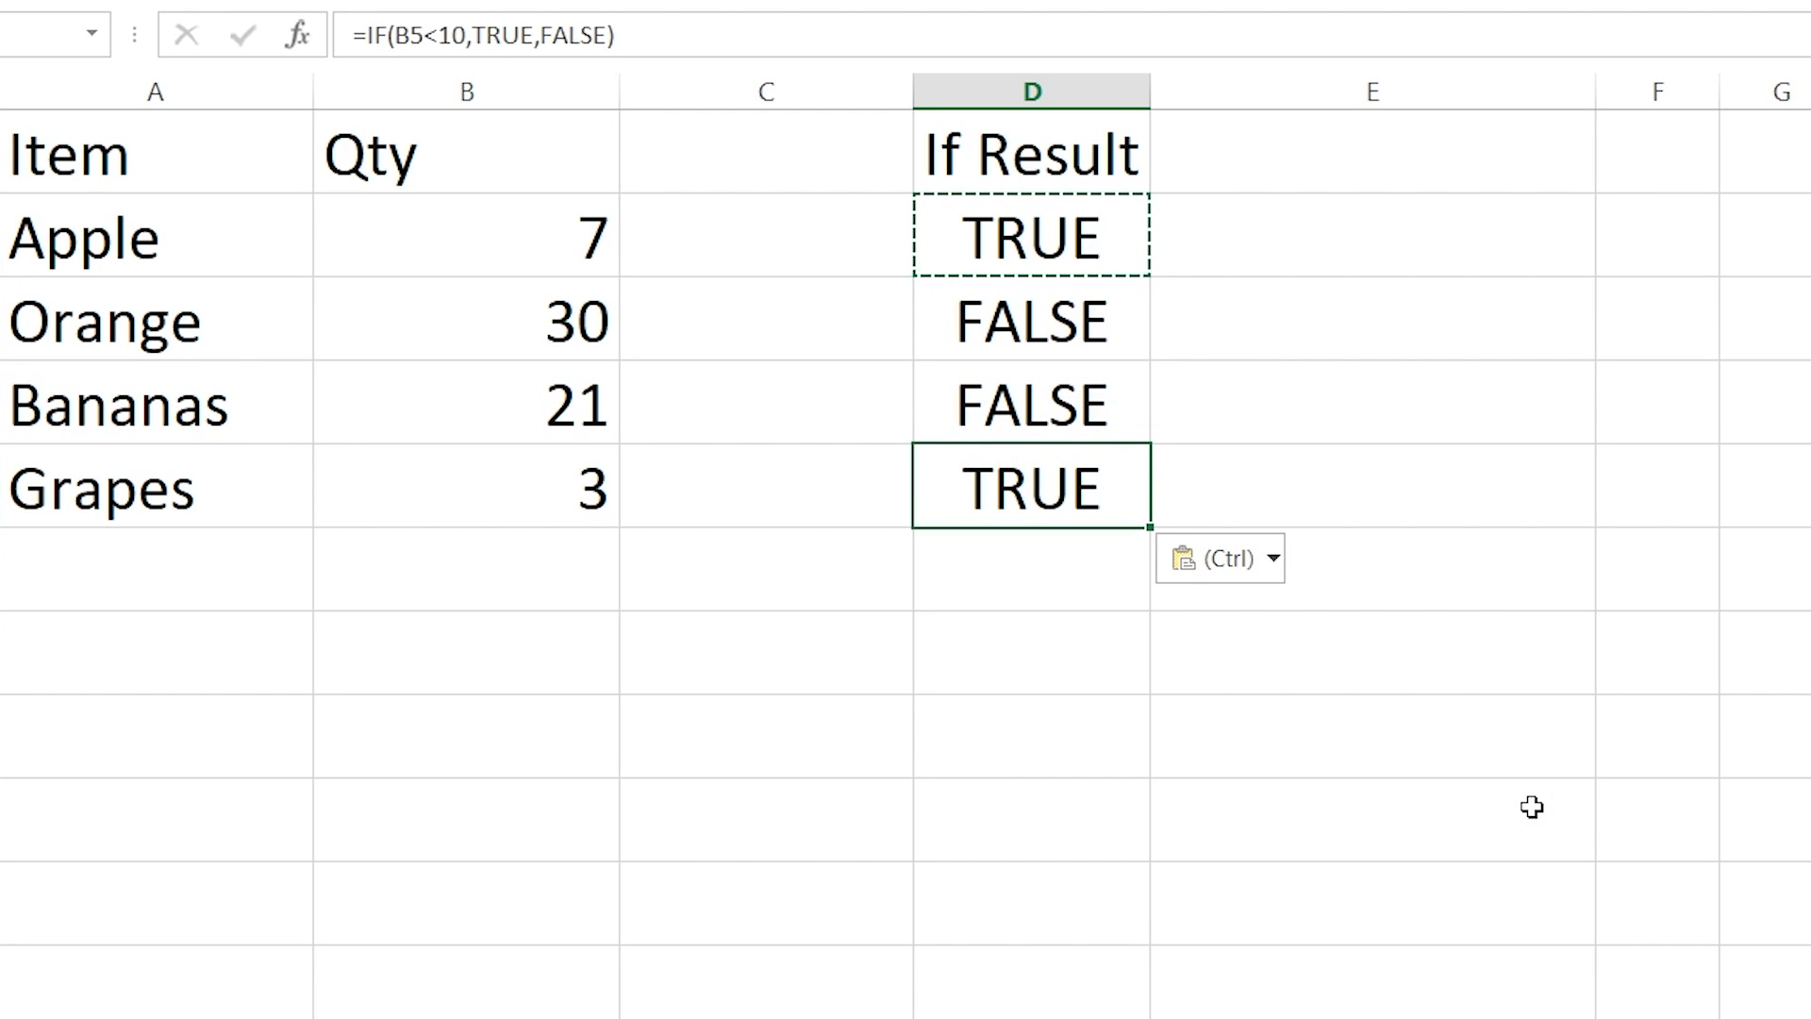
# - Set the Grapes quantity in B5 to 20
pyautogui.press('Left')
pyautogui.press('Left')
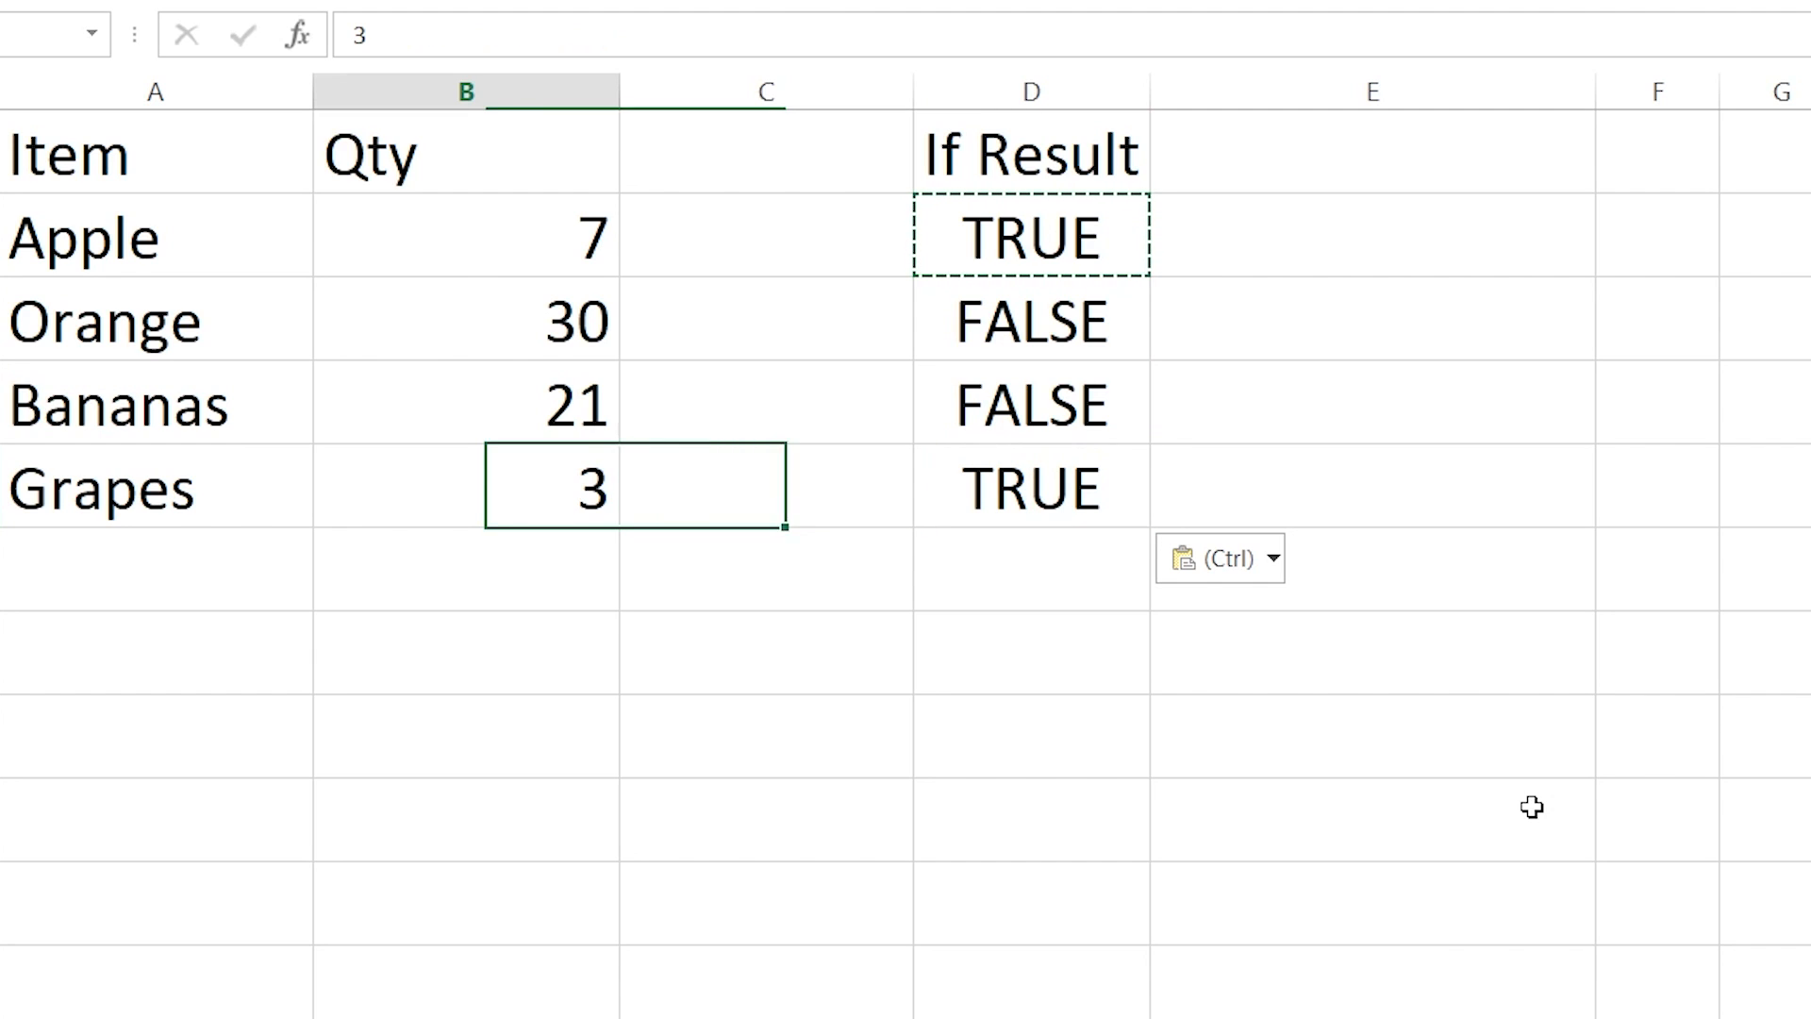
pyautogui.write('20')
pyautogui.press('Return')
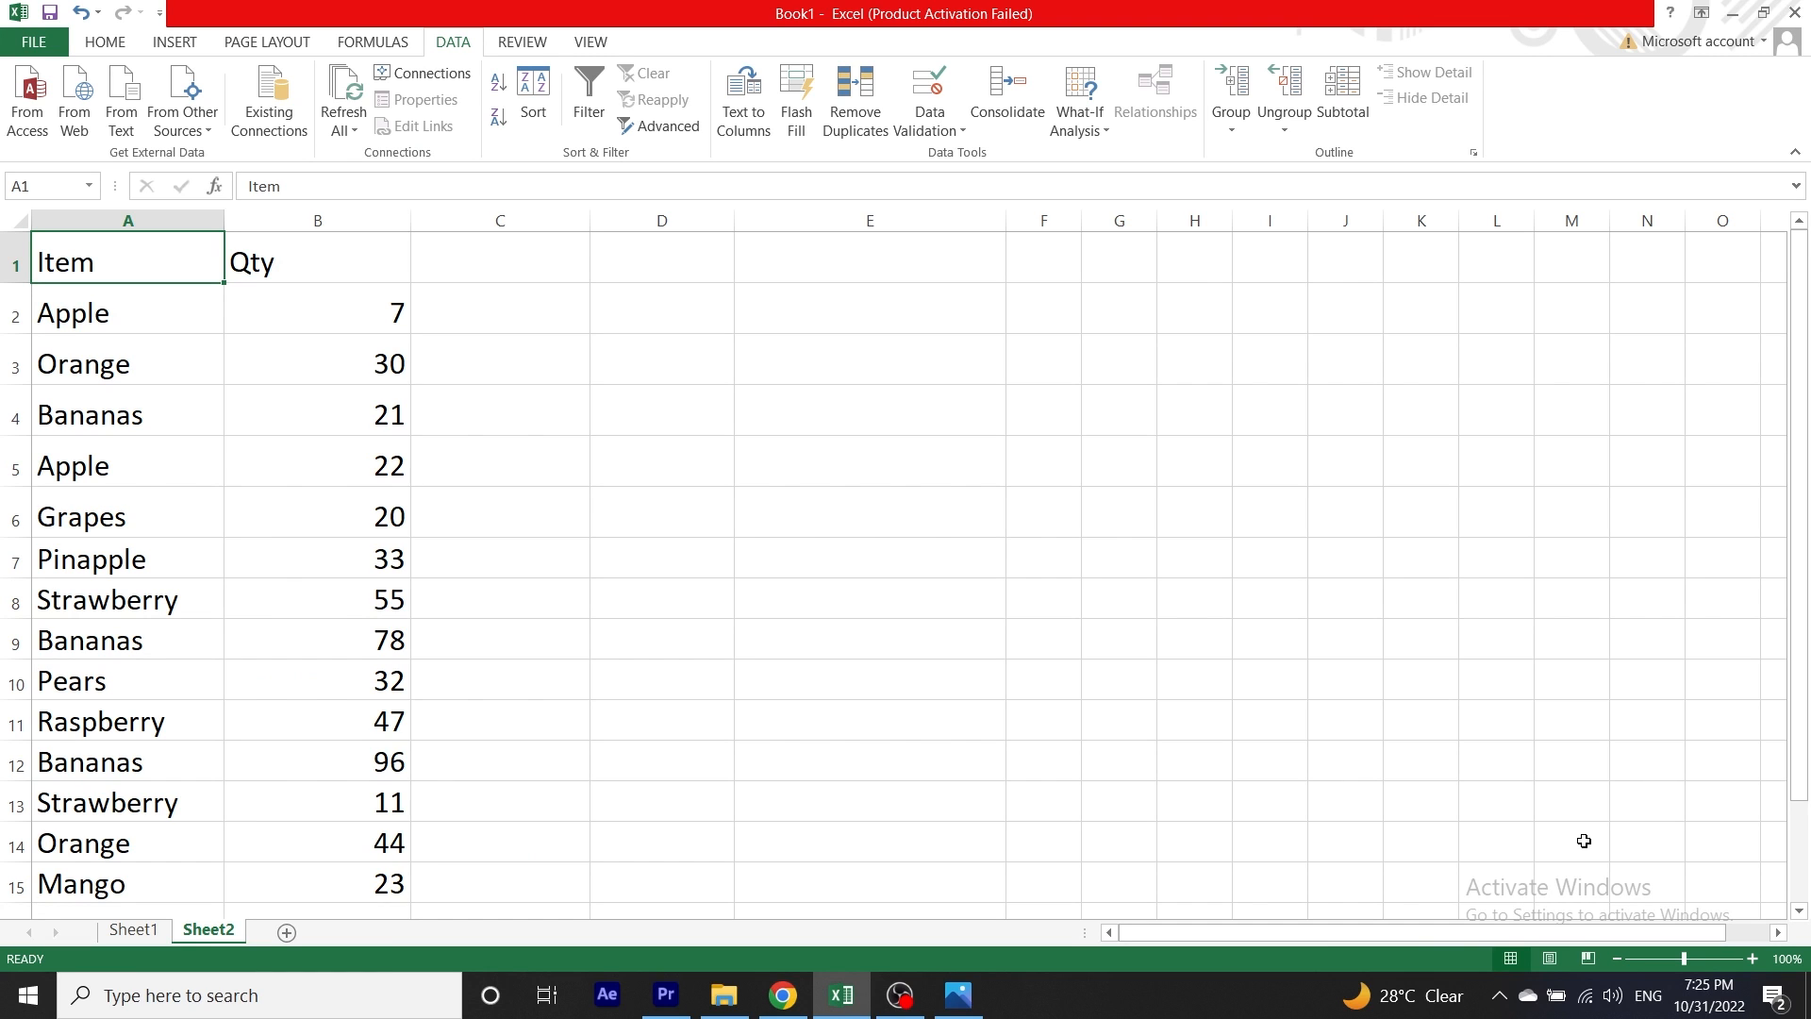
# - Add filters to the Item and Qty columns of the table A1:B15
pyautogui.press('Right')
pyautogui.press('Left')
pyautogui.hotkey('shift', 'Right')
pyautogui.hotkey('ctrl', 'shift', 'Down')
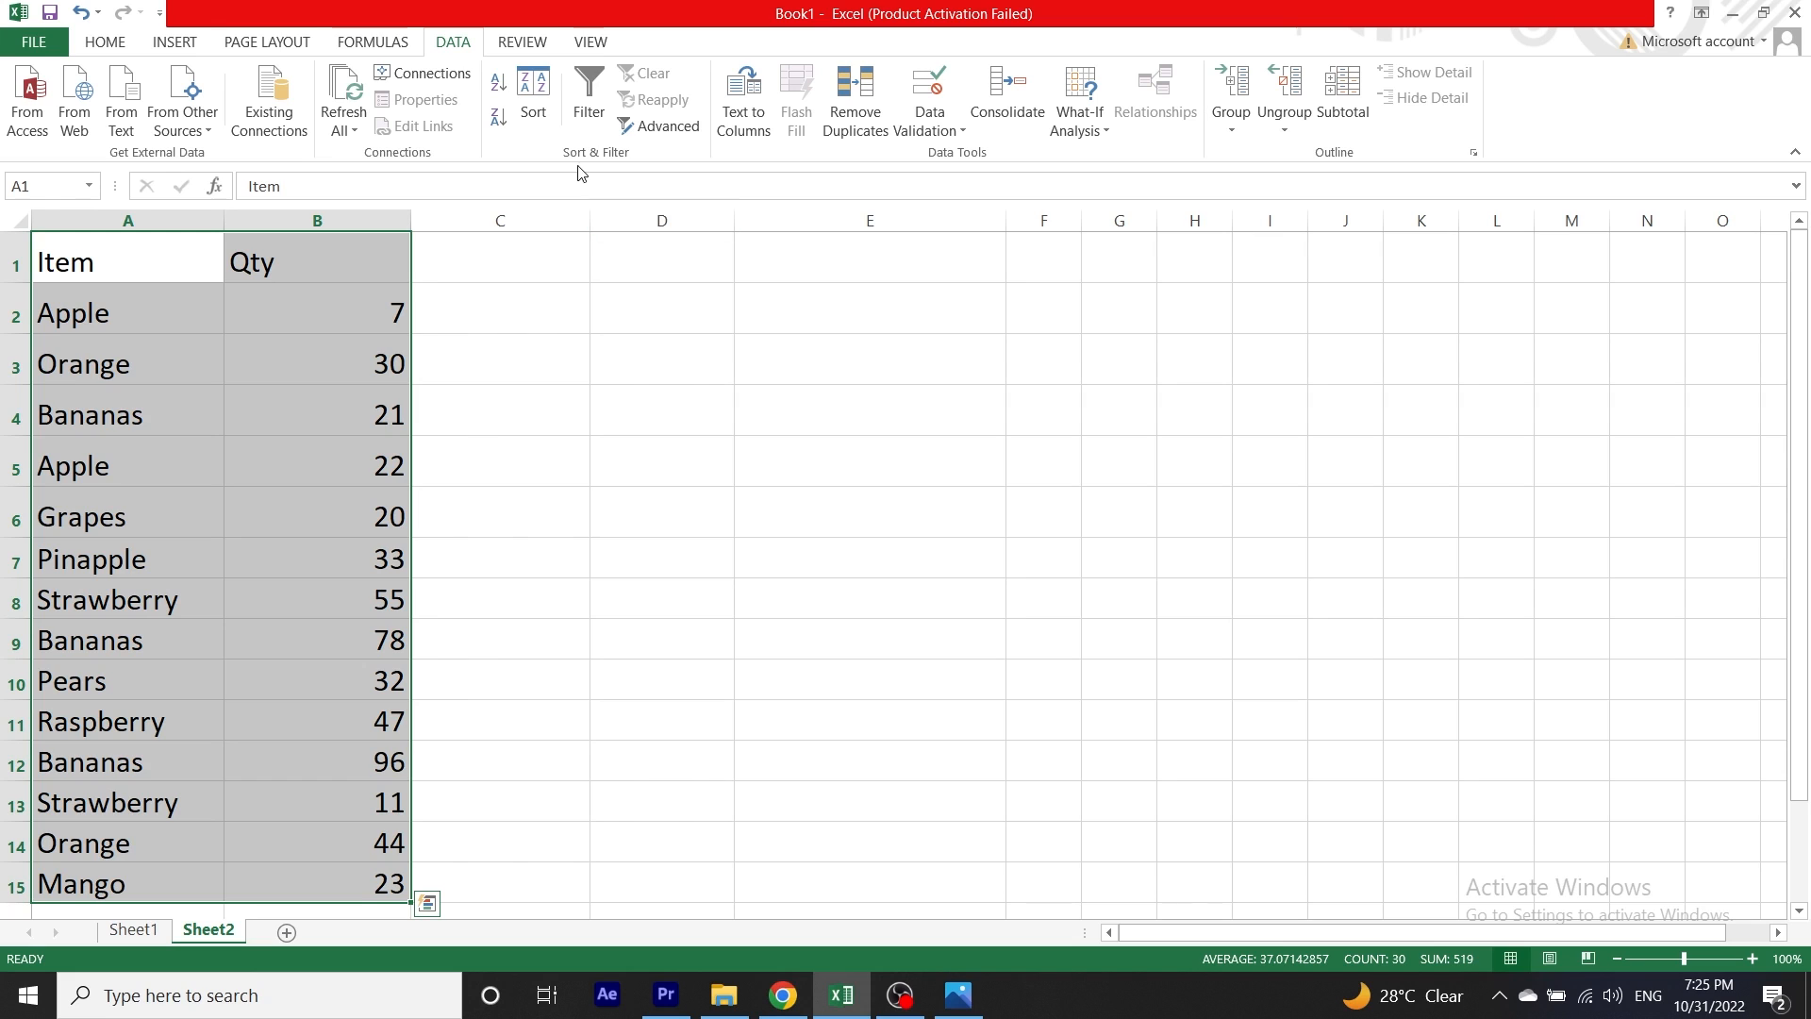
pyautogui.click(589, 94)
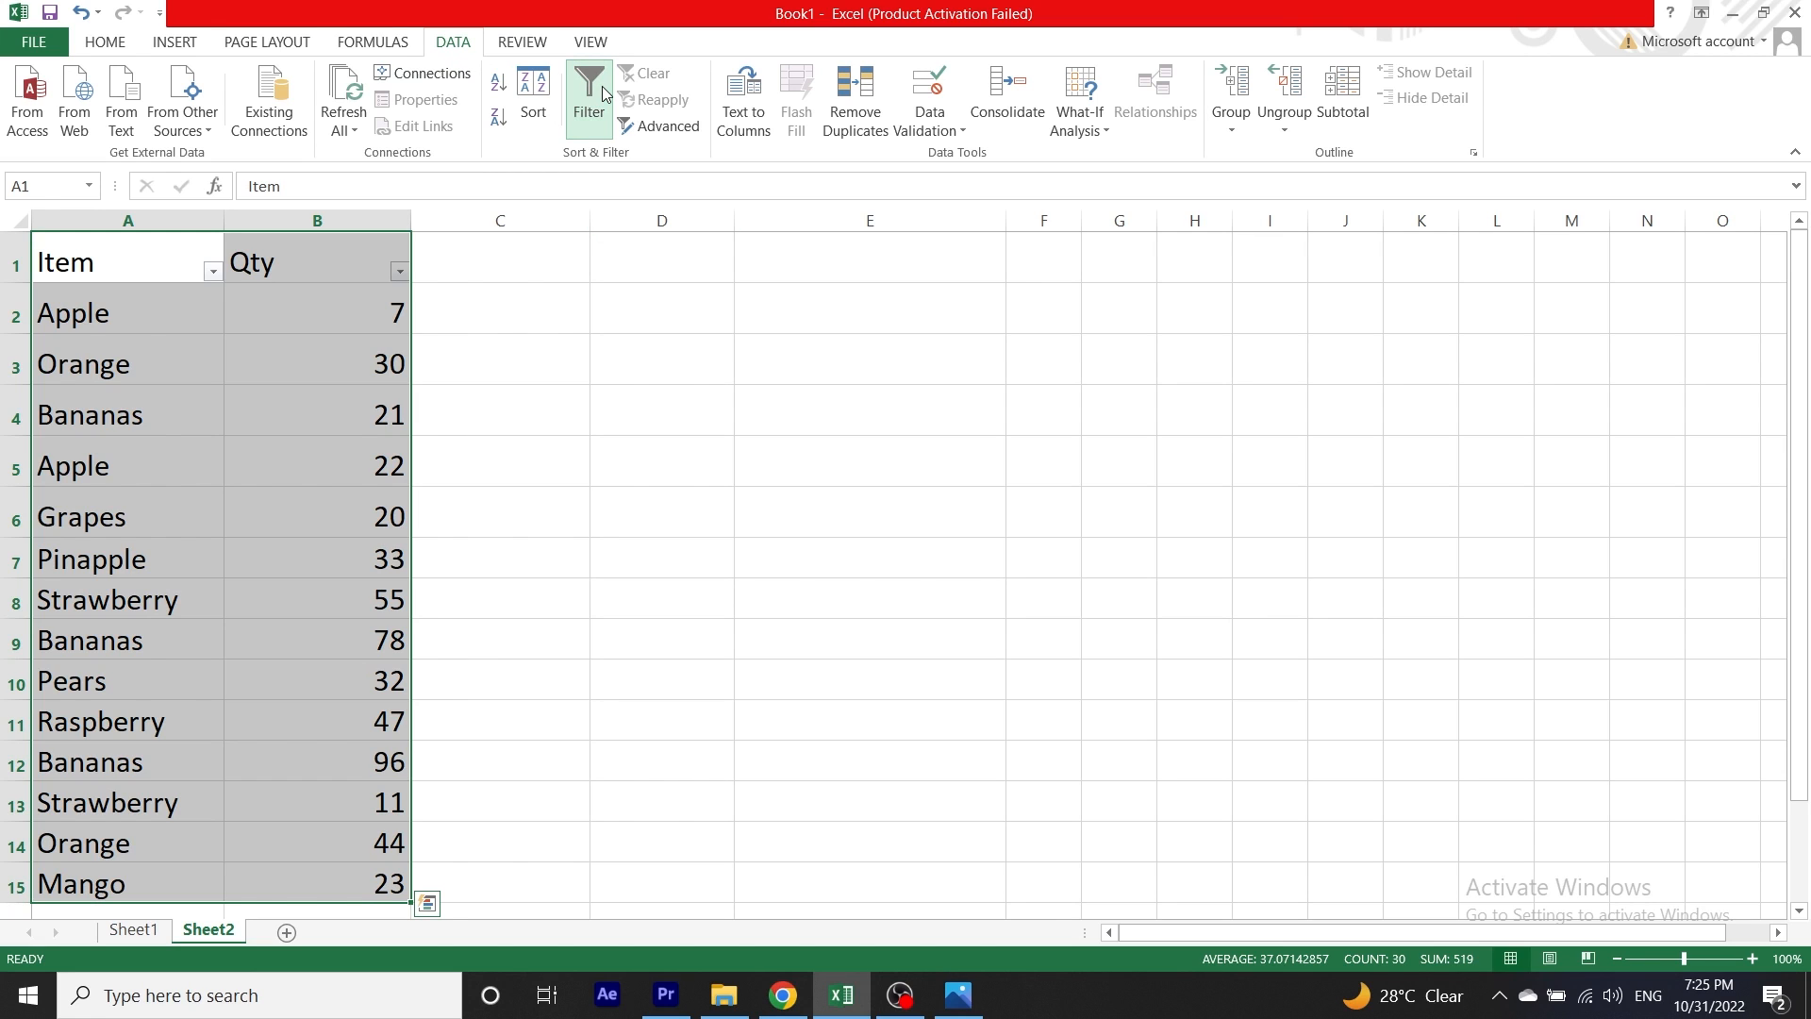
# - Filter the Item column to show only Grapes, Mango and Orange
pyautogui.click(317, 272)
pyautogui.press('Left')
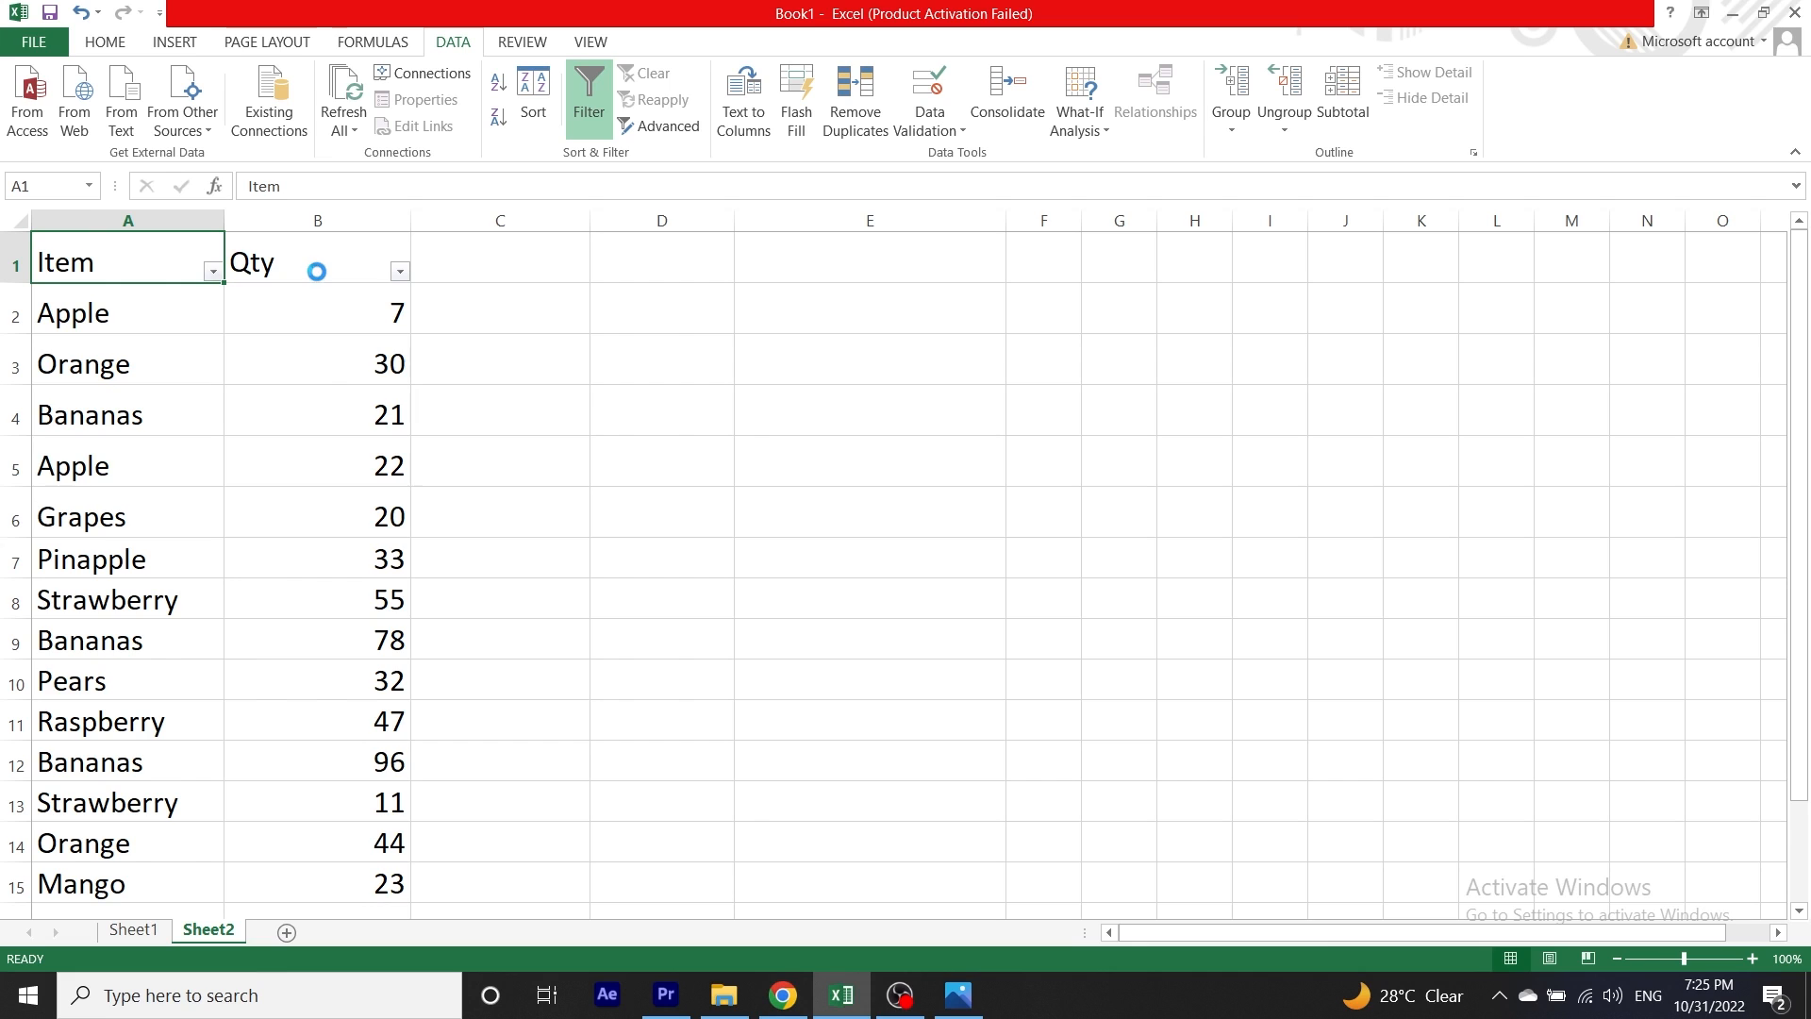
pyautogui.hotkey('alt', 'Down')
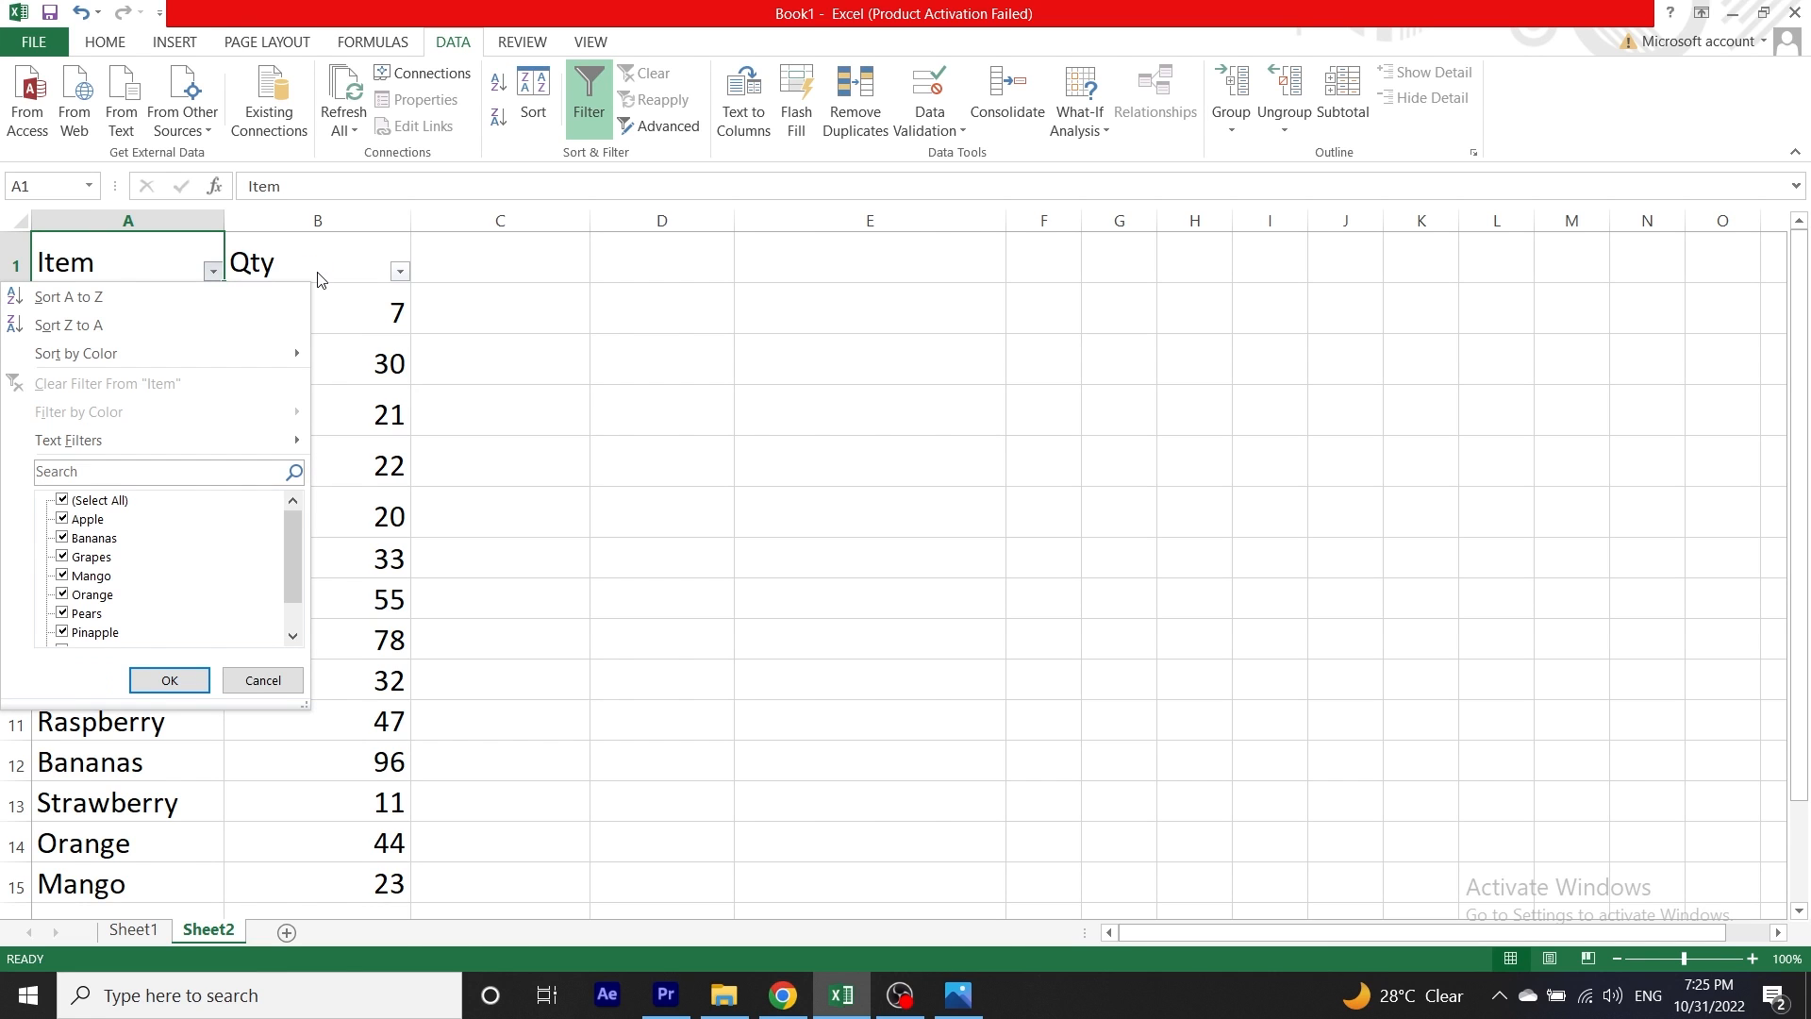
pyautogui.click(76, 502)
pyautogui.click(83, 557)
pyautogui.click(83, 575)
pyautogui.click(83, 594)
pyautogui.press('Return')
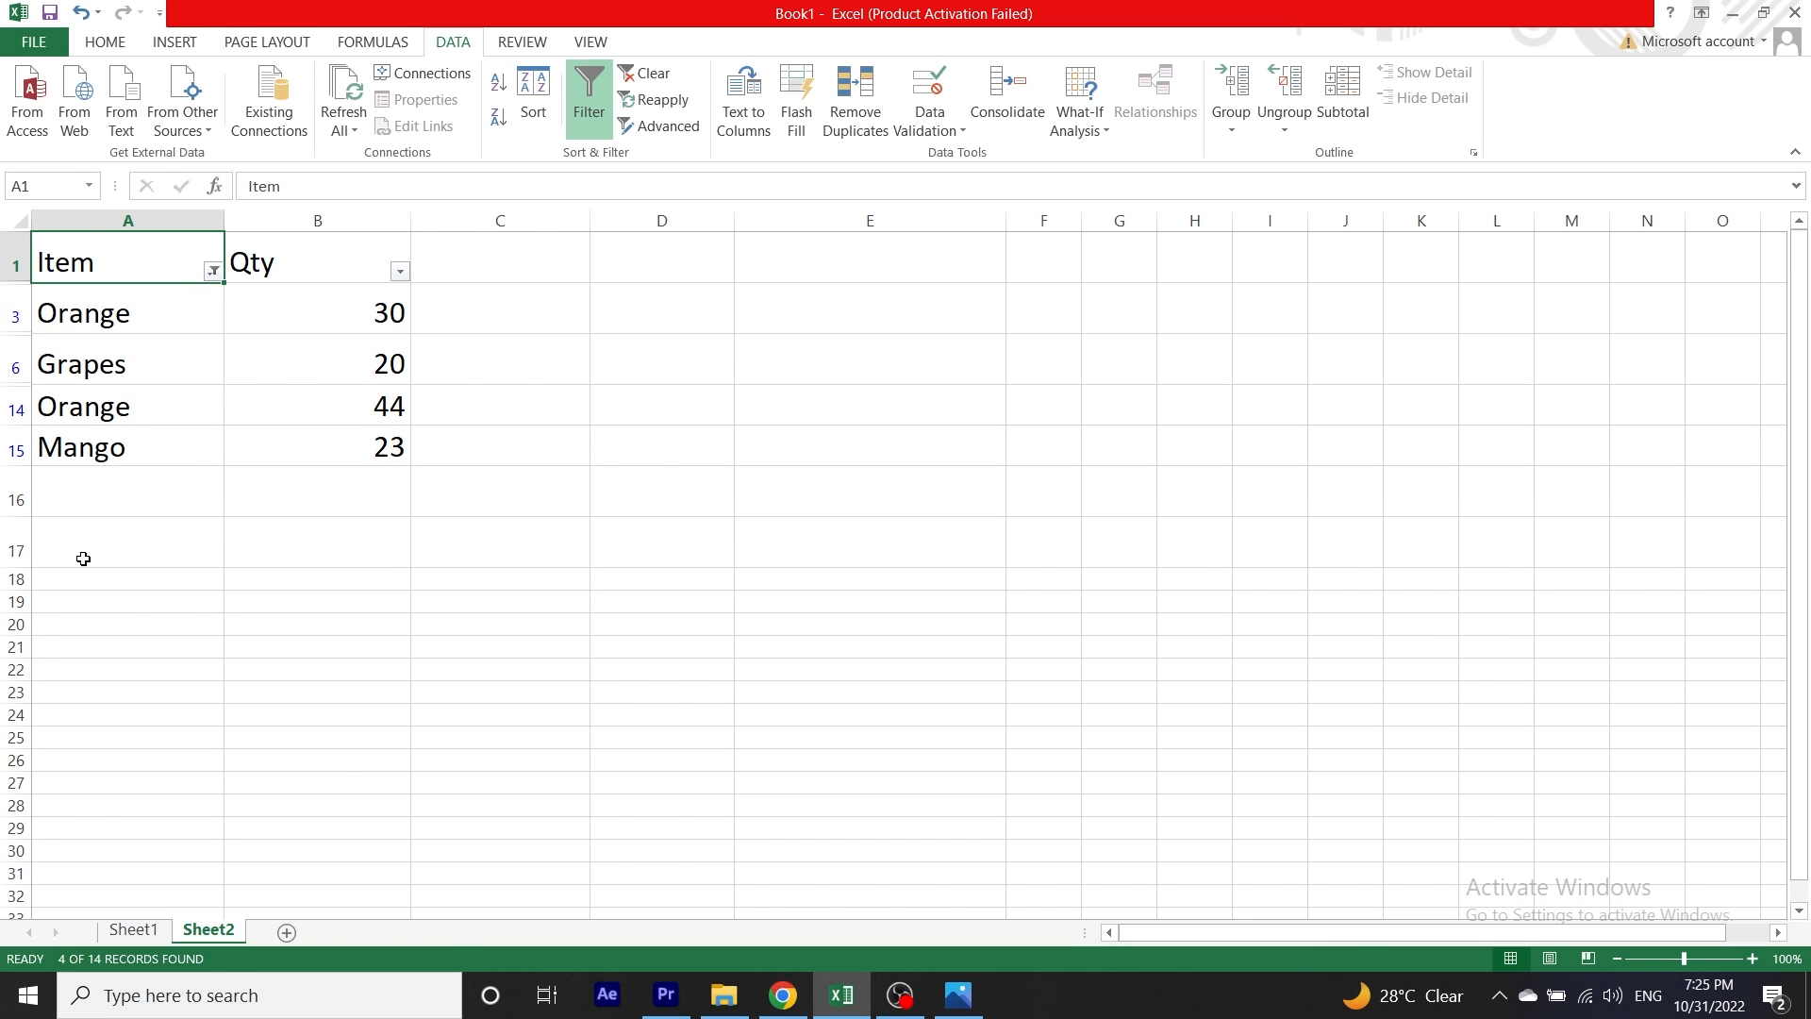
# - Remove the filters from the Item and Qty table and move to cell D1
pyautogui.hotkey('ctrl', 'shift', 'l')
pyautogui.press('Right')
pyautogui.press('Right')
pyautogui.press('Right')
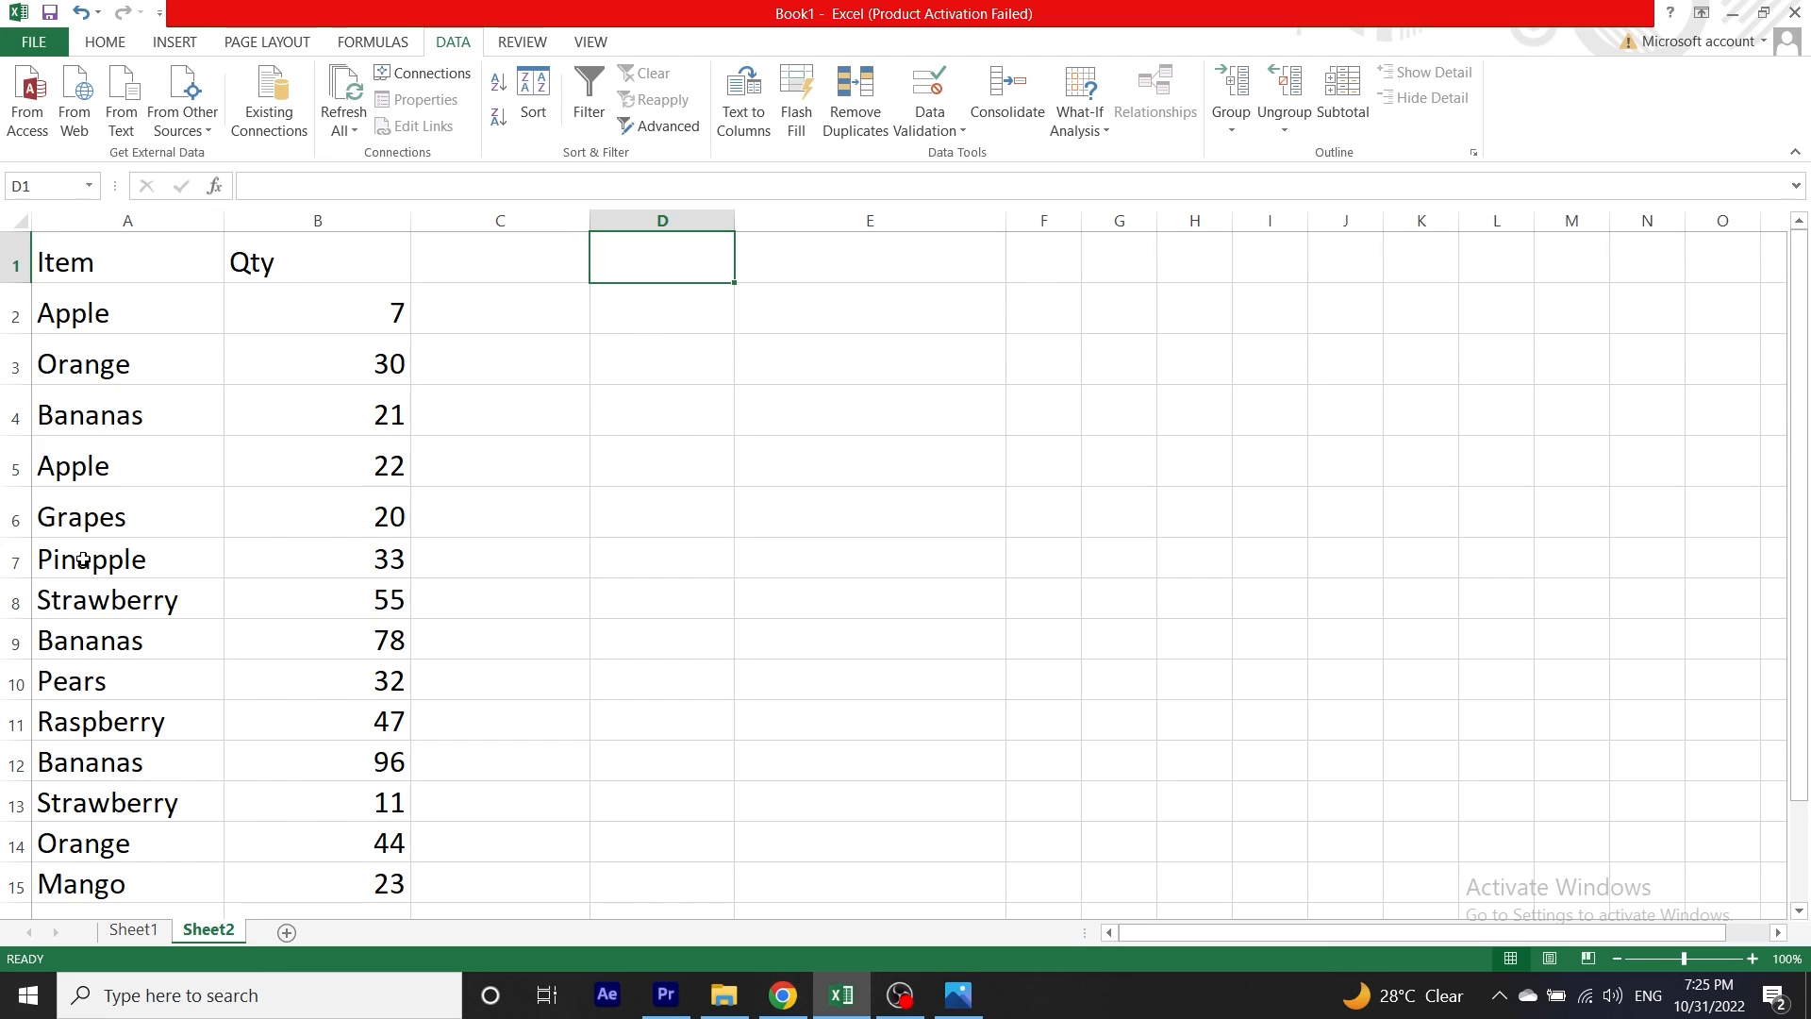
# - Select the whole Item and Qty table from A1 to B15 and turn its filters on again
pyautogui.press('Left')
pyautogui.press('Left')
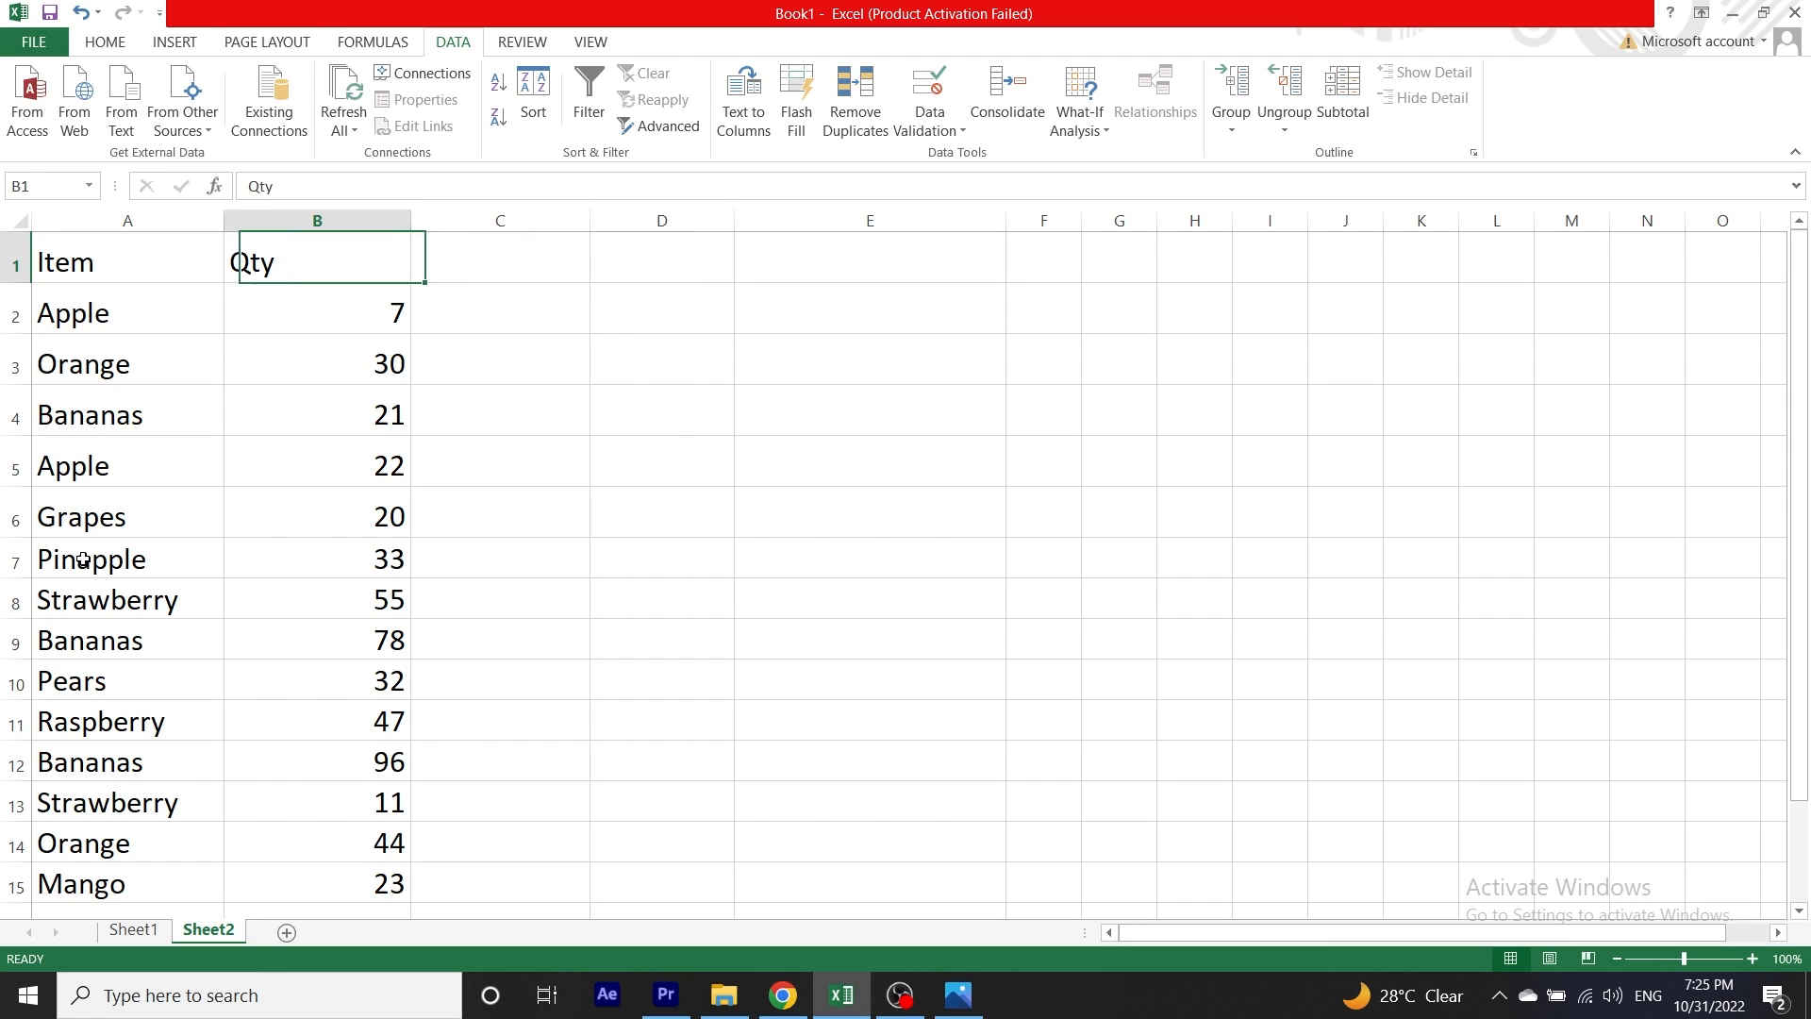
pyautogui.press('Left')
pyautogui.hotkey('shift', 'Right')
pyautogui.hotkey('ctrl', 'shift', 'Down')
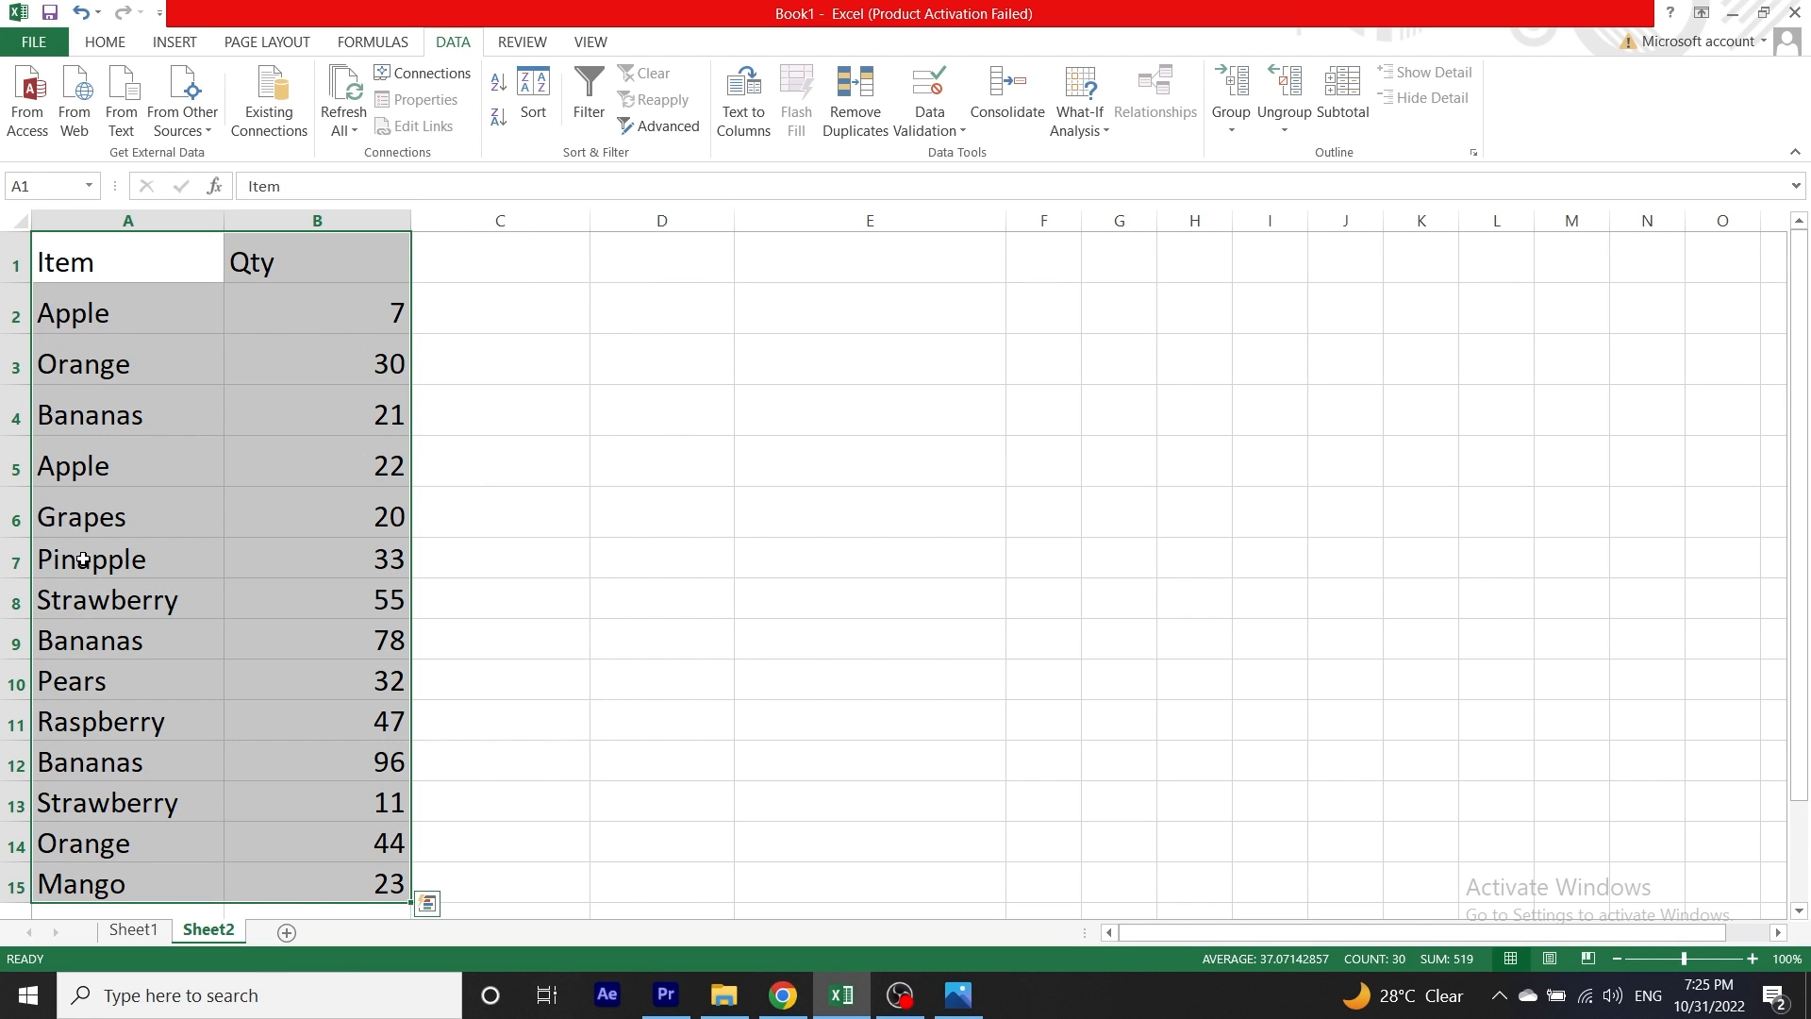
pyautogui.press('alt')
pyautogui.press('a')
pyautogui.press('t')
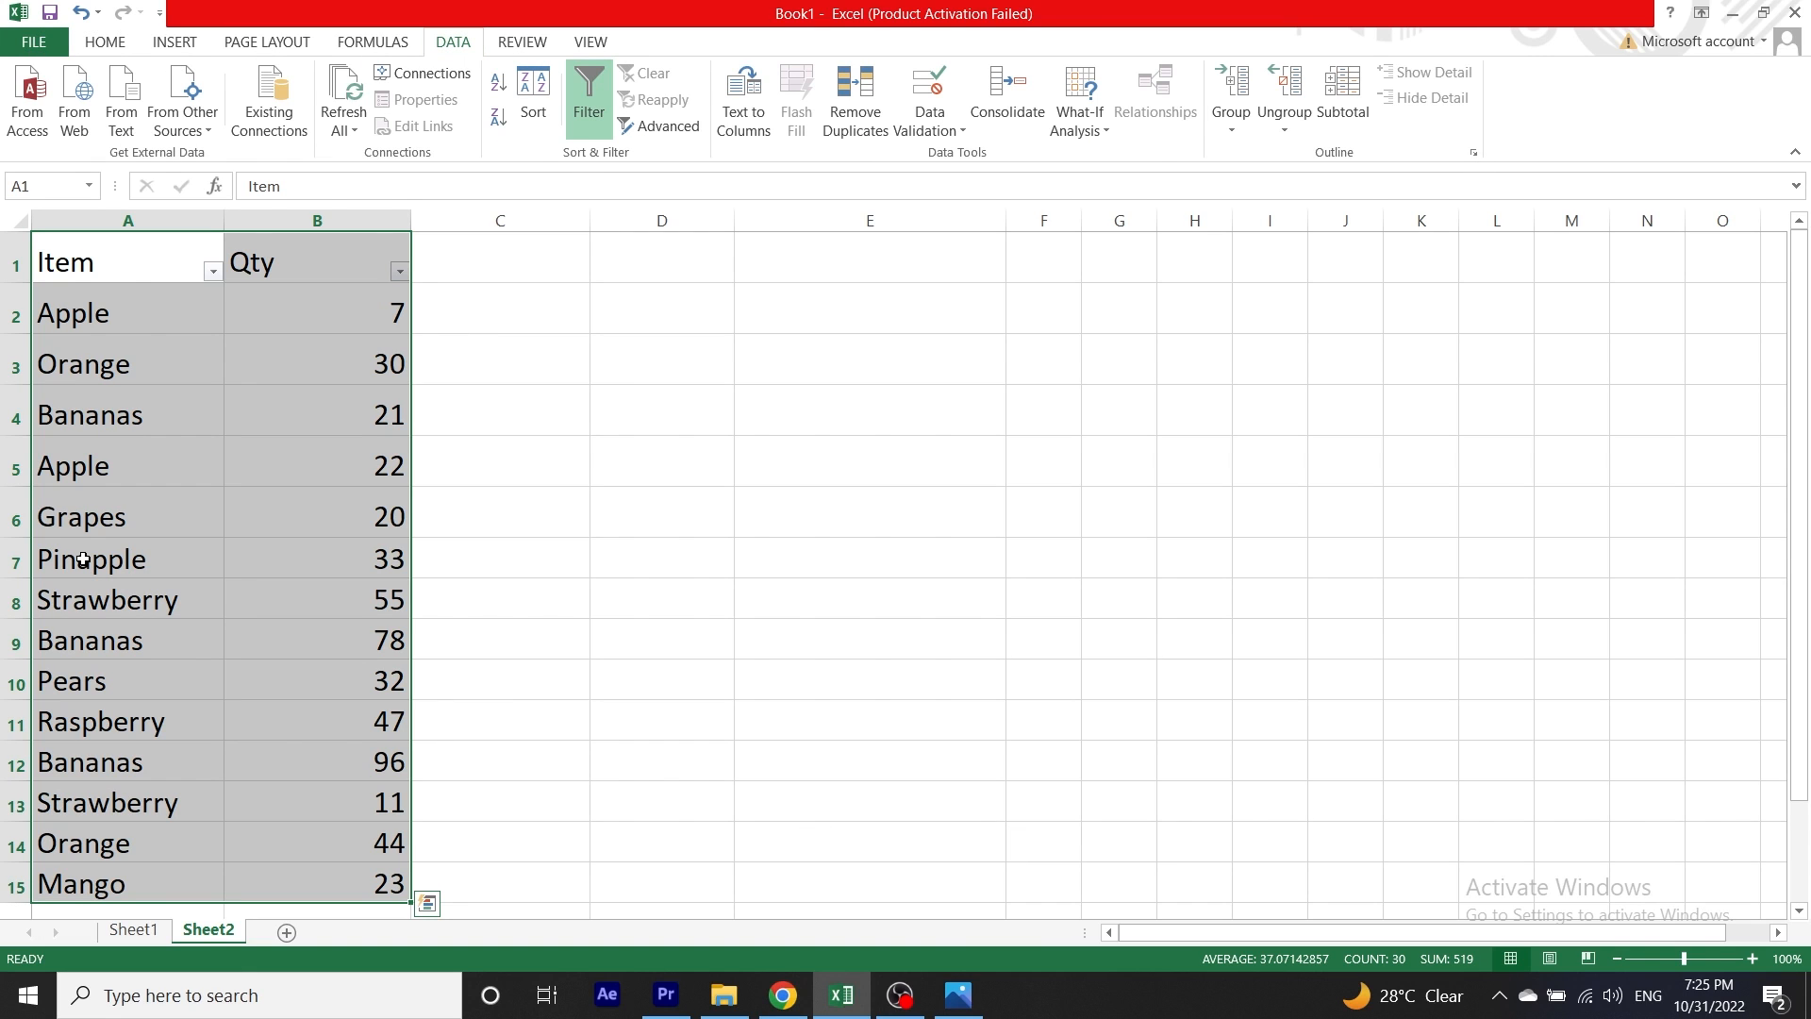